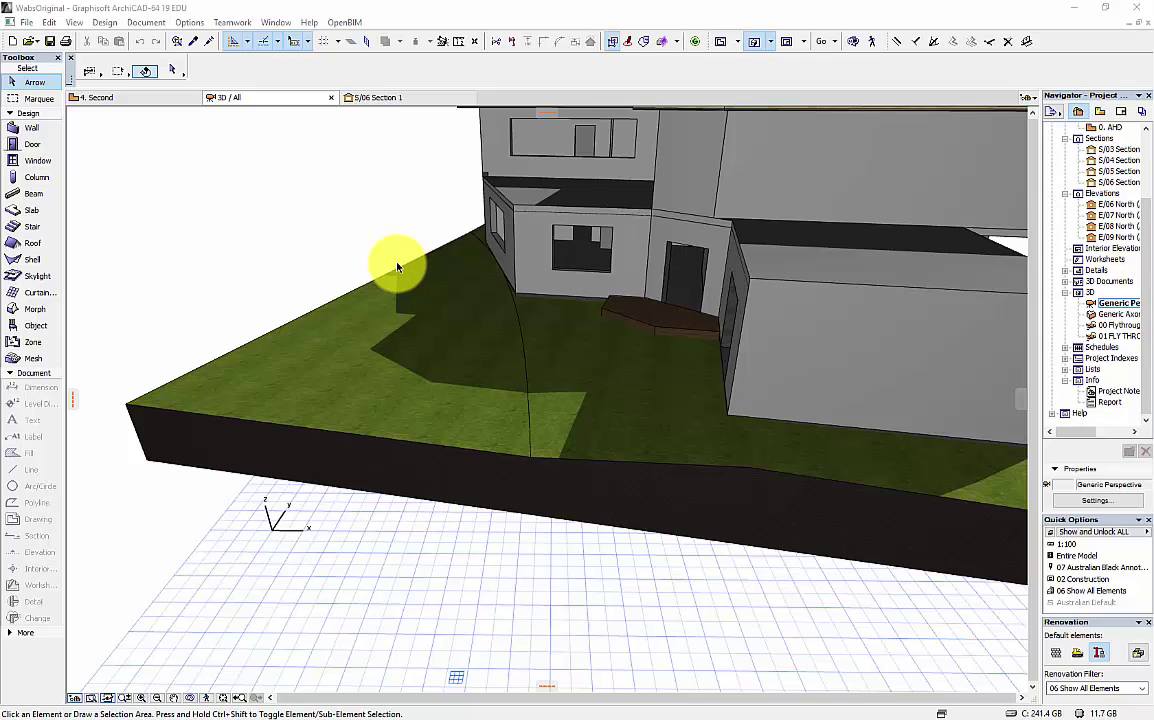
- Orbit the 3D house model to view the red roof from above, then scroll the Navigator up to Stories
left_click_drag(482, 301, 361, 373)
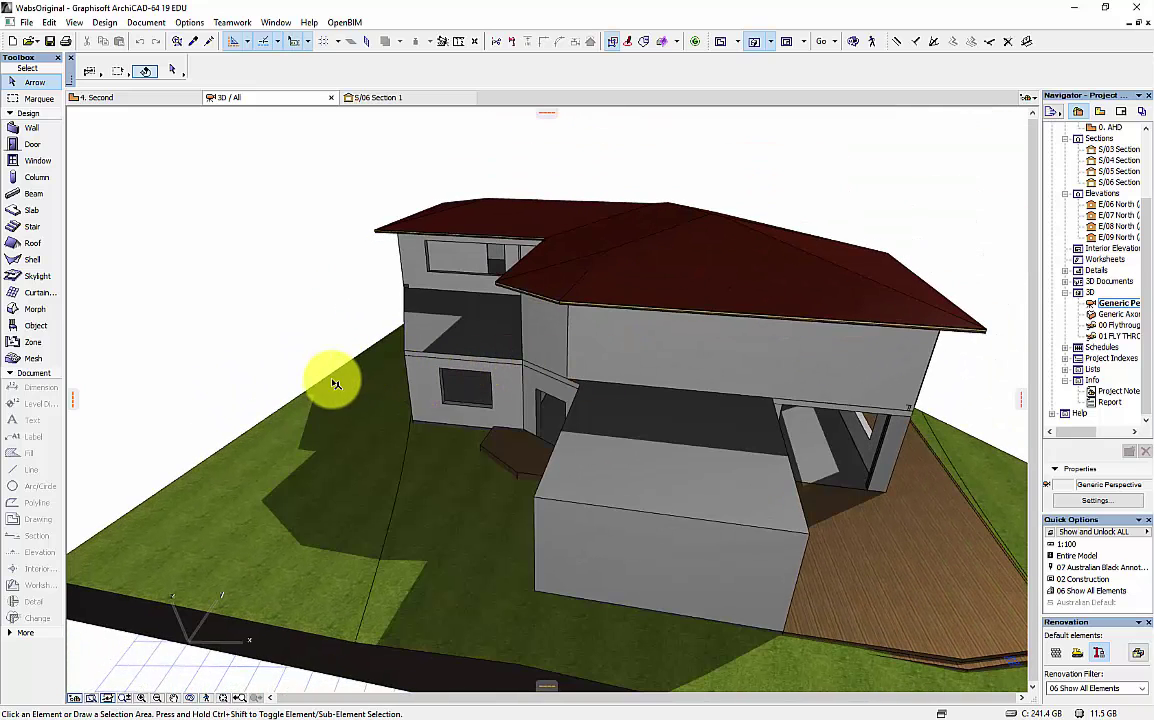
scroll(1090, 180, "up", 3)
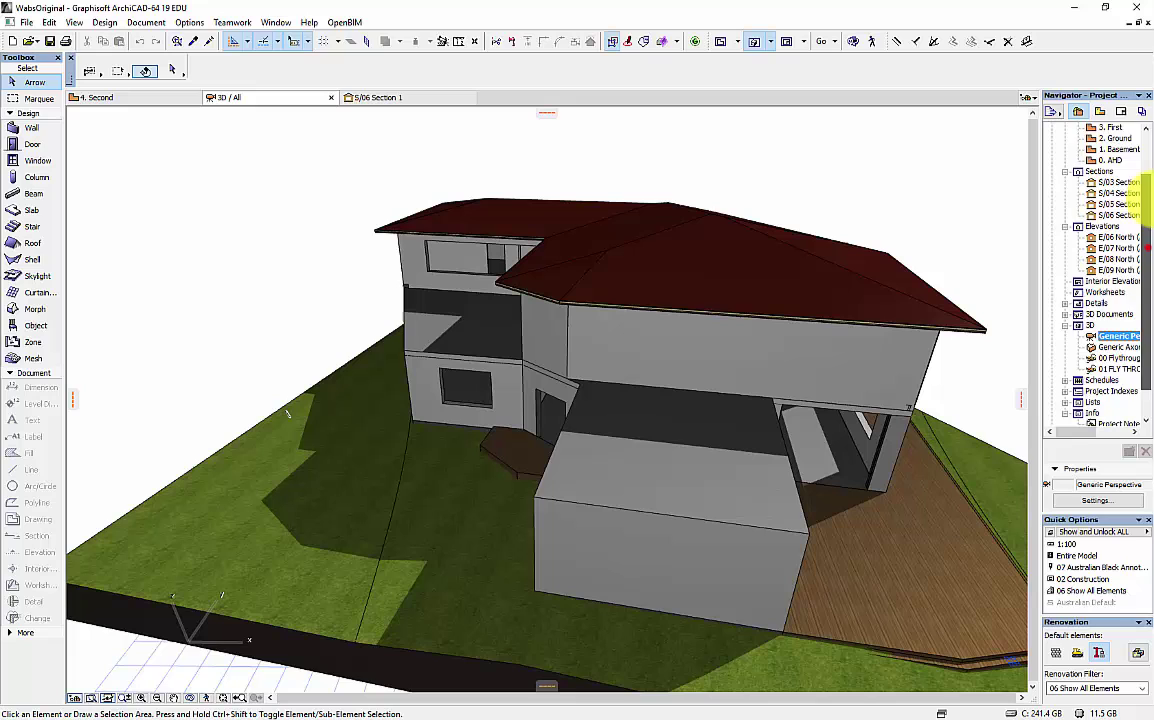
- Open the Roof, Third and Ground story plans and select the placed sketch drawing
double_click(1113, 150)
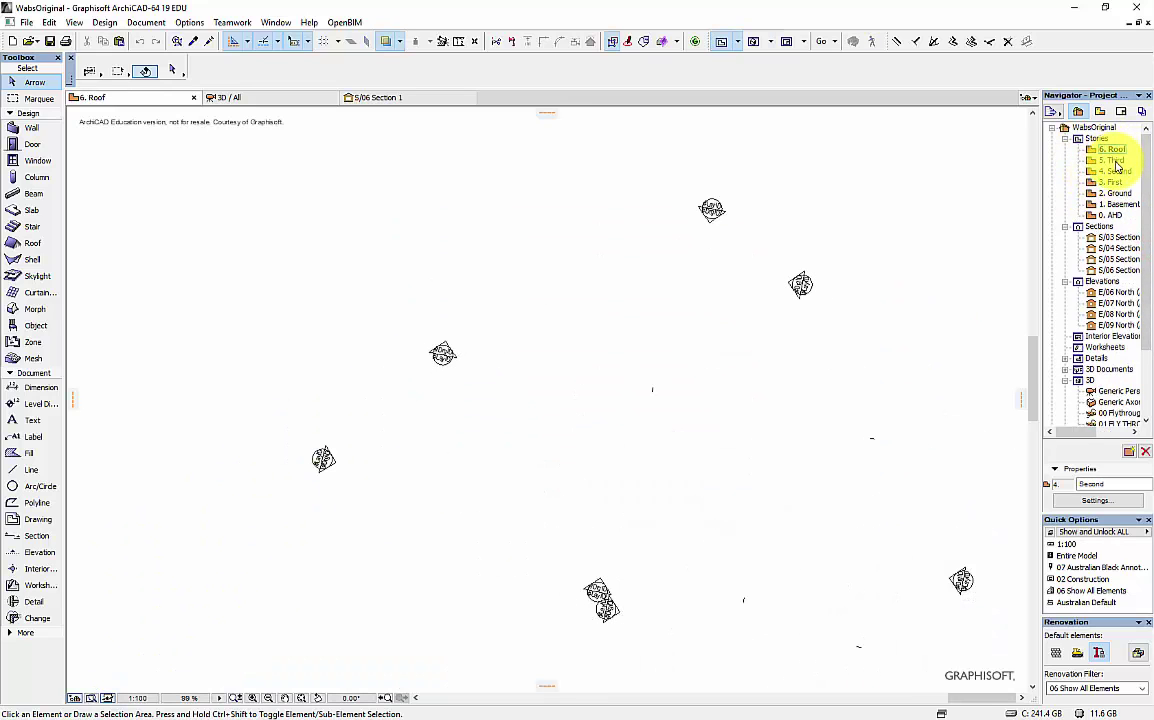
double_click(1115, 161)
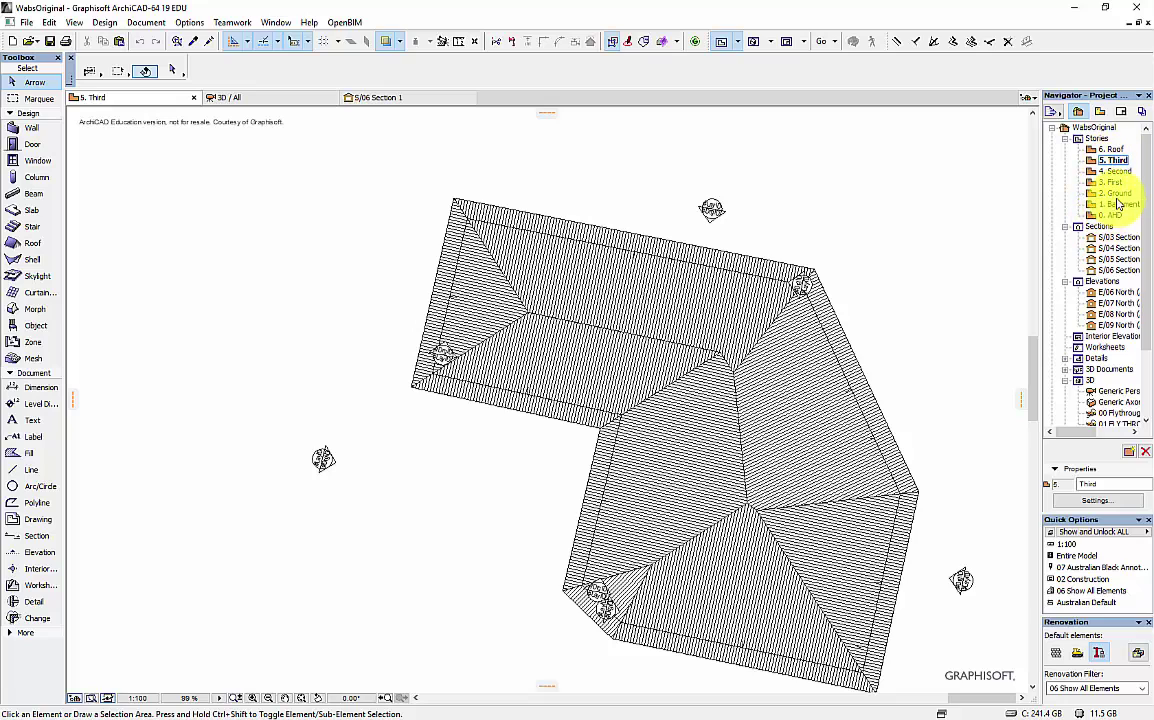
double_click(1117, 193)
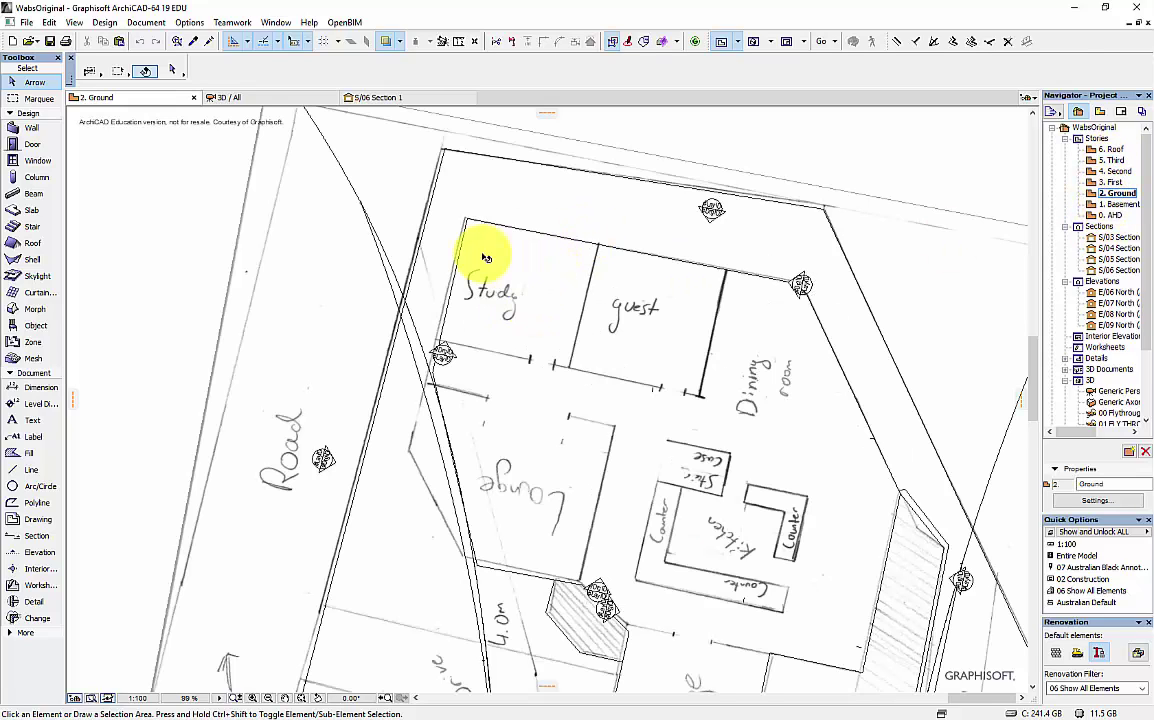
left_click(378, 217)
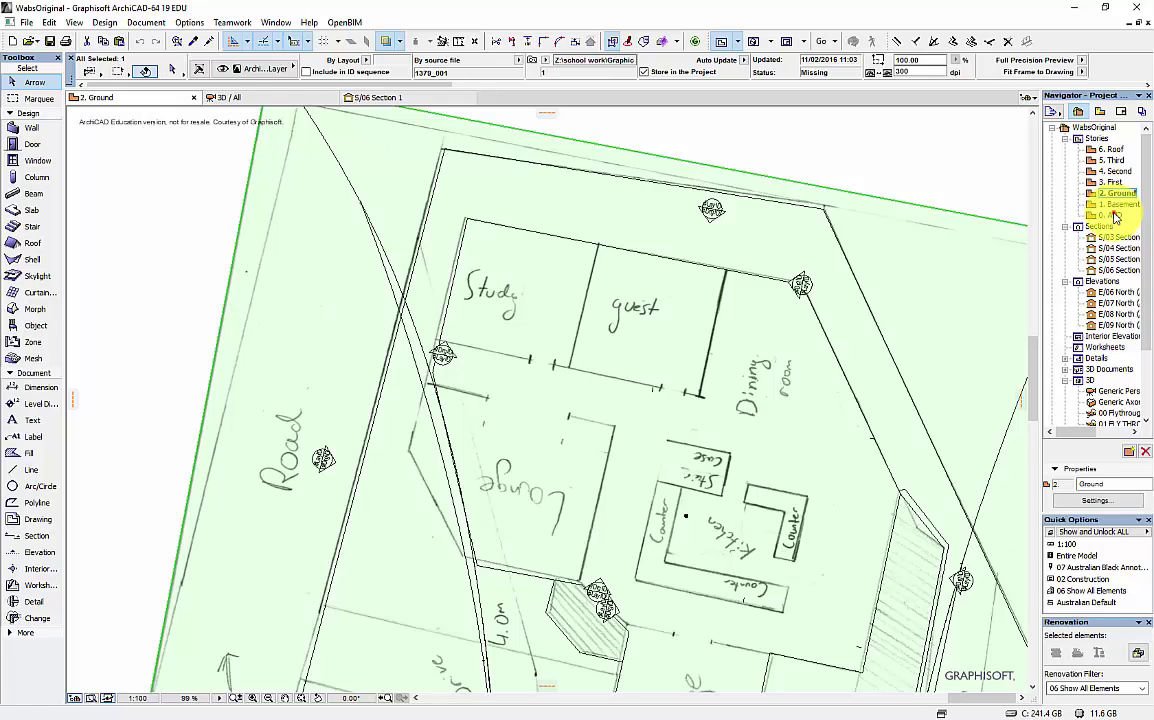
- Select the Roof, Ground, Basement and AHD stories and delete them, confirming the warning
left_click_drag(1113, 210, 1115, 150)
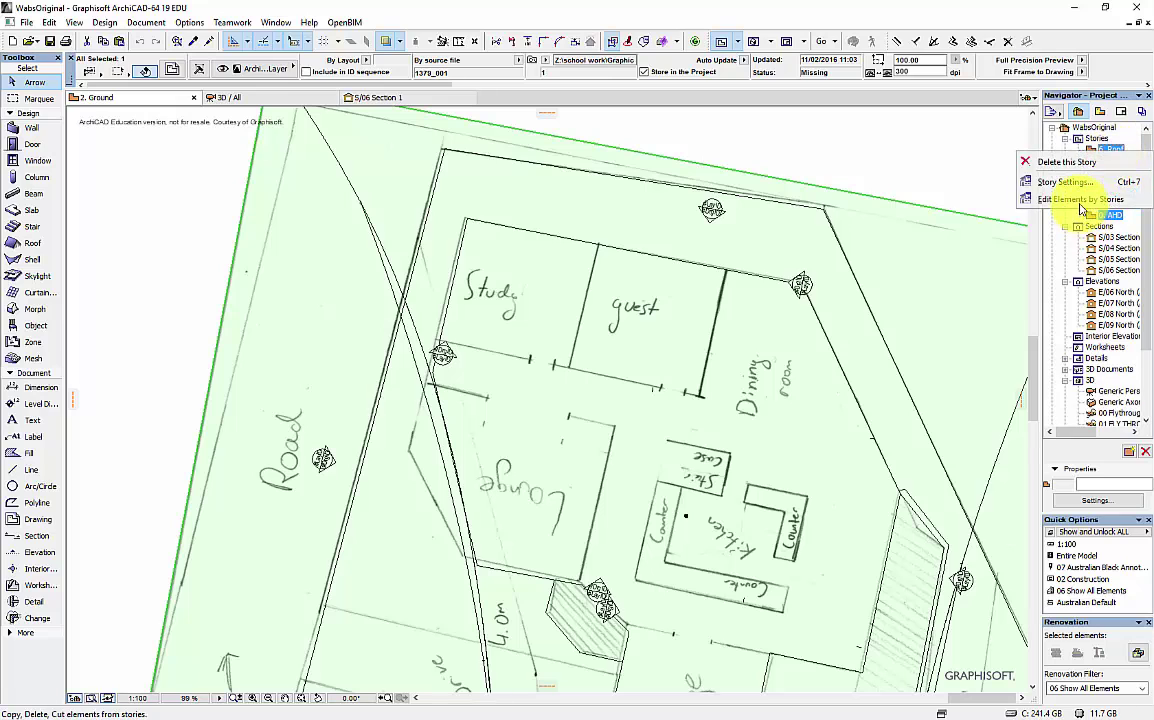
left_click(1079, 162)
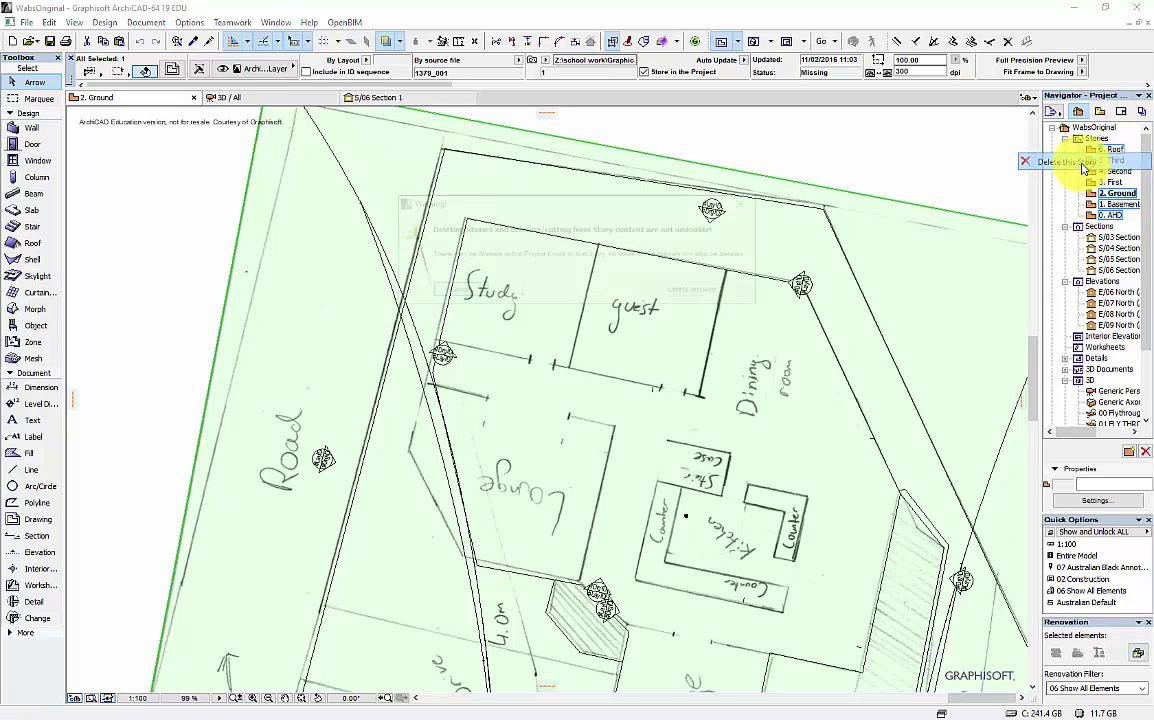
left_click(694, 291)
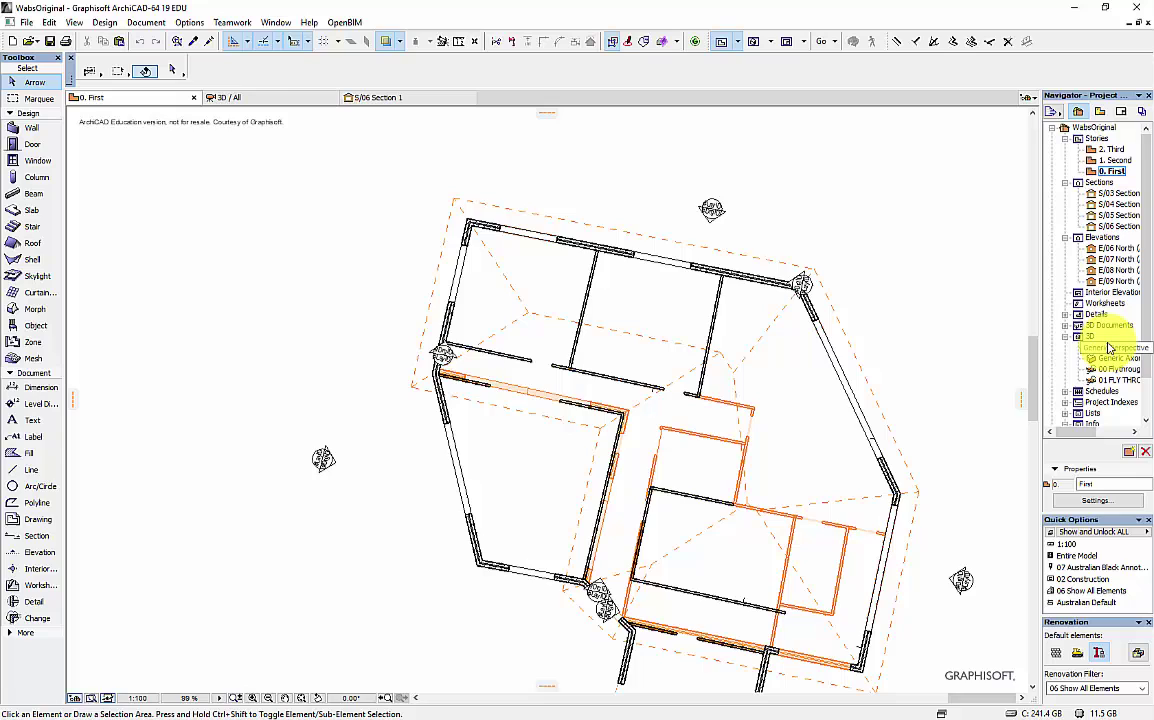
- In the Generic Perspective 3D view, orbit to a frontal angle and delete the roof
double_click(1108, 347)
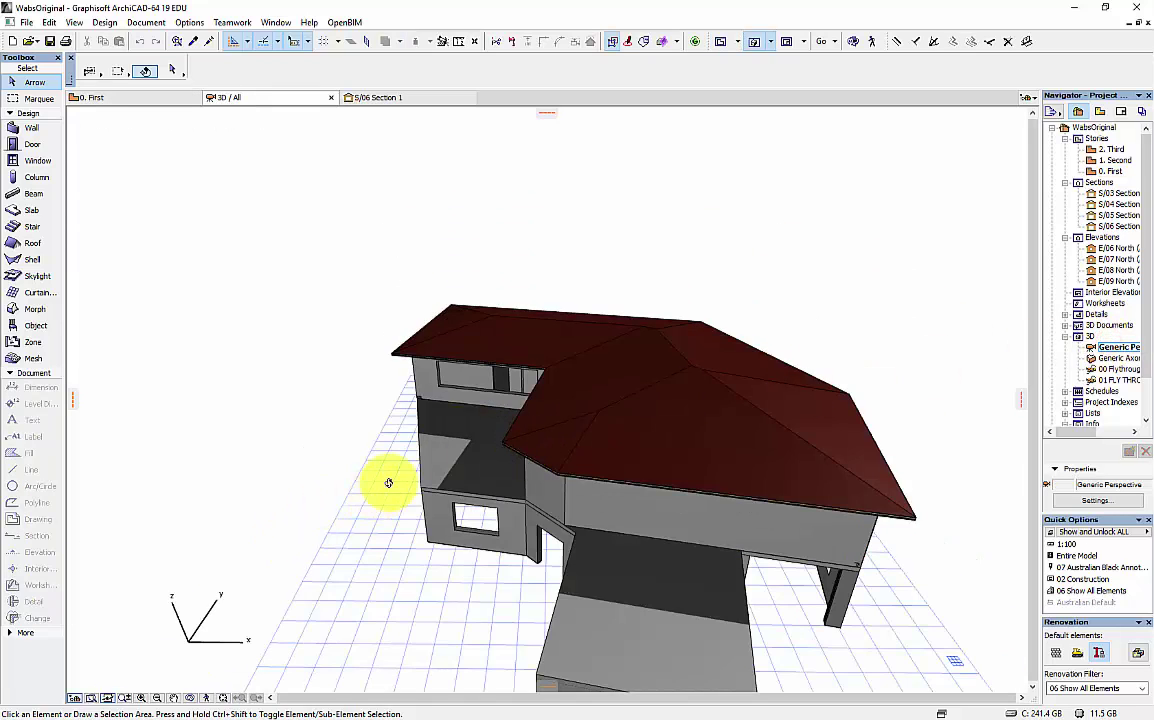
left_click_drag(388, 483, 701, 397)
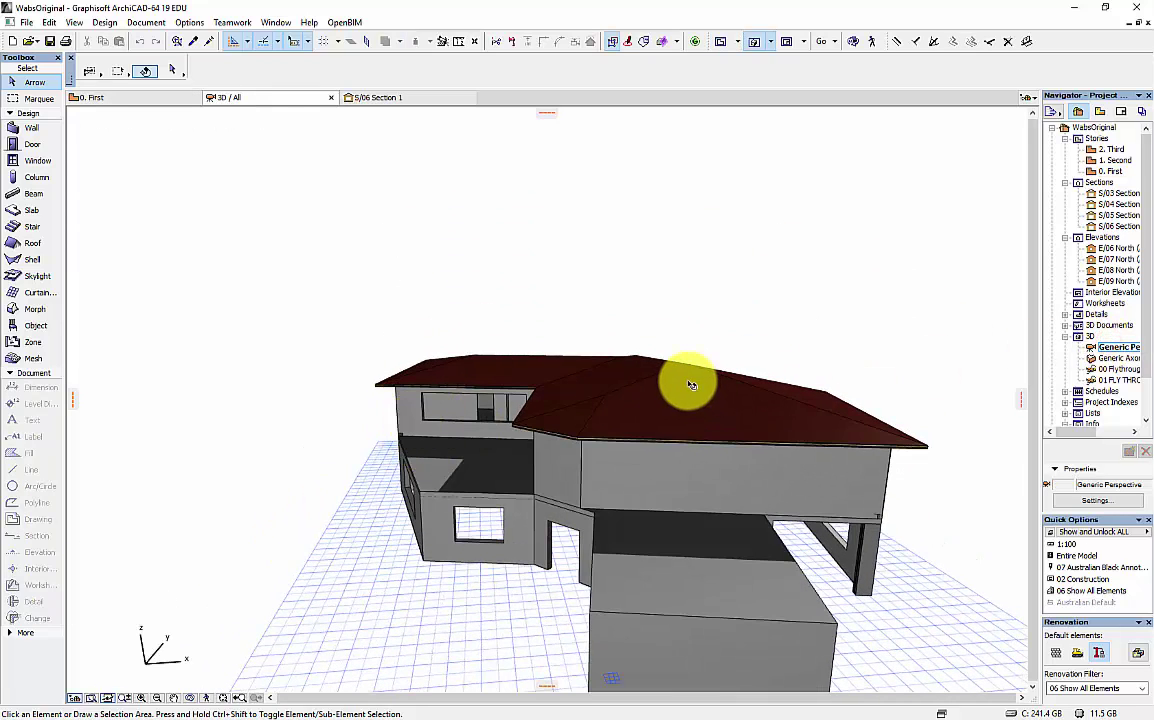
left_click(697, 383)
key("Delete")
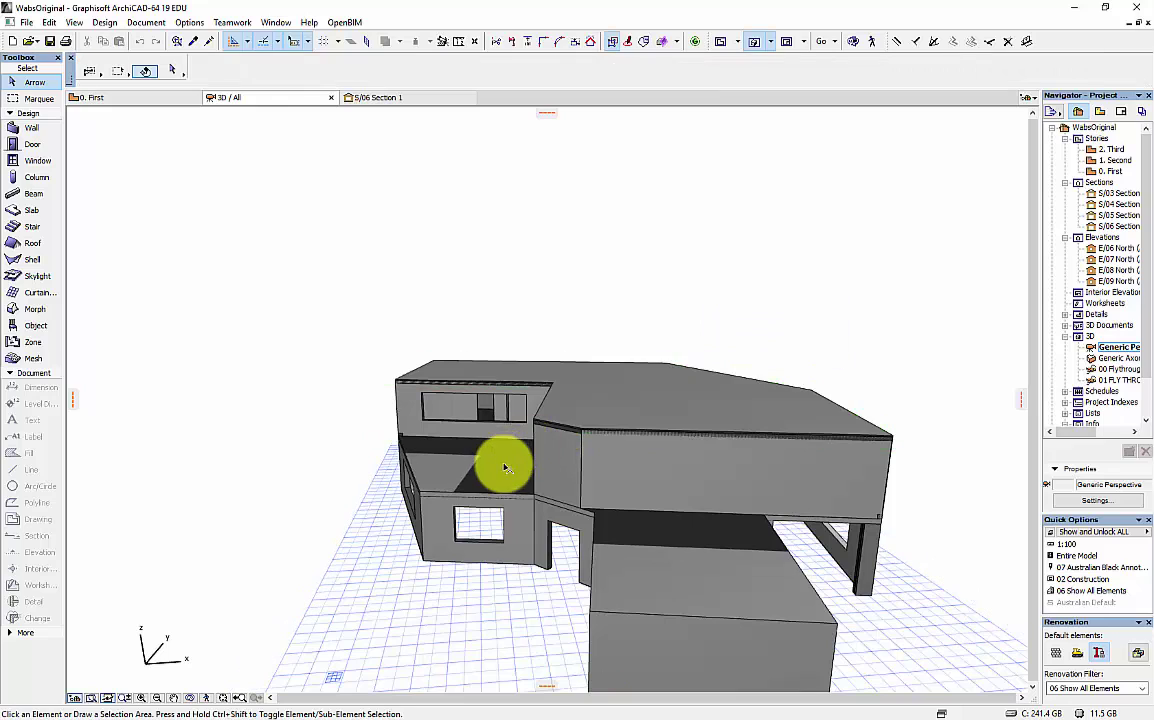
- Select and delete the upper roof slab
left_click(510, 478)
left_click(560, 505)
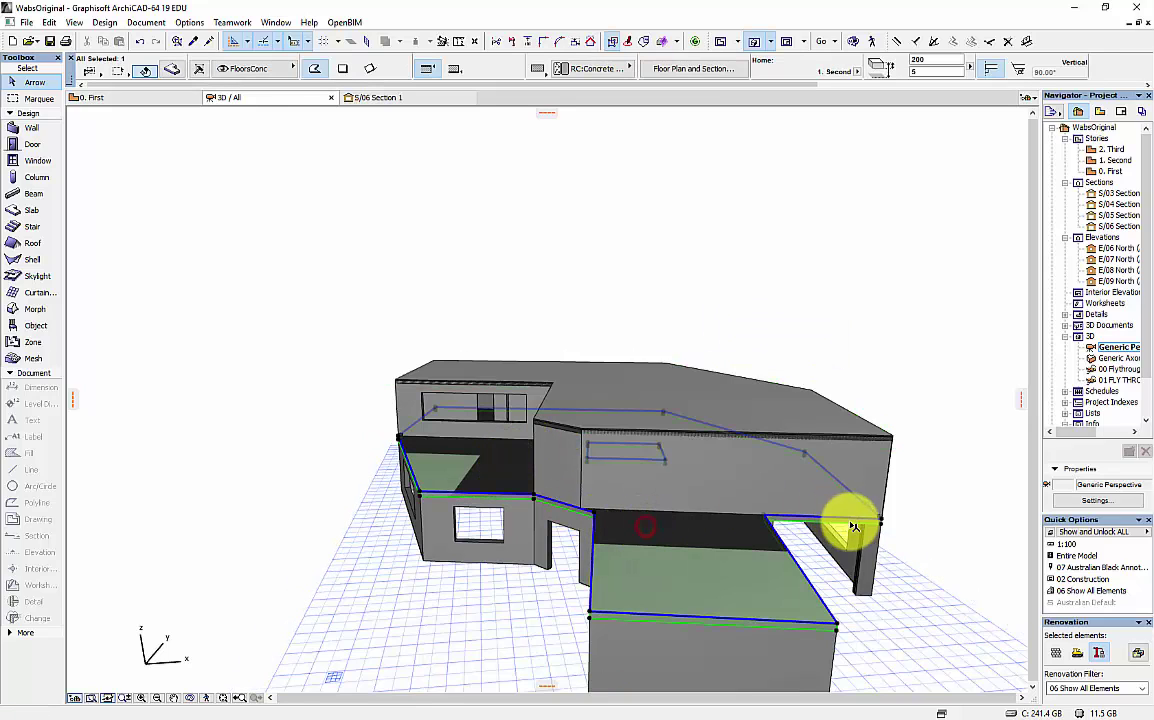
left_click(826, 407)
key("Delete")
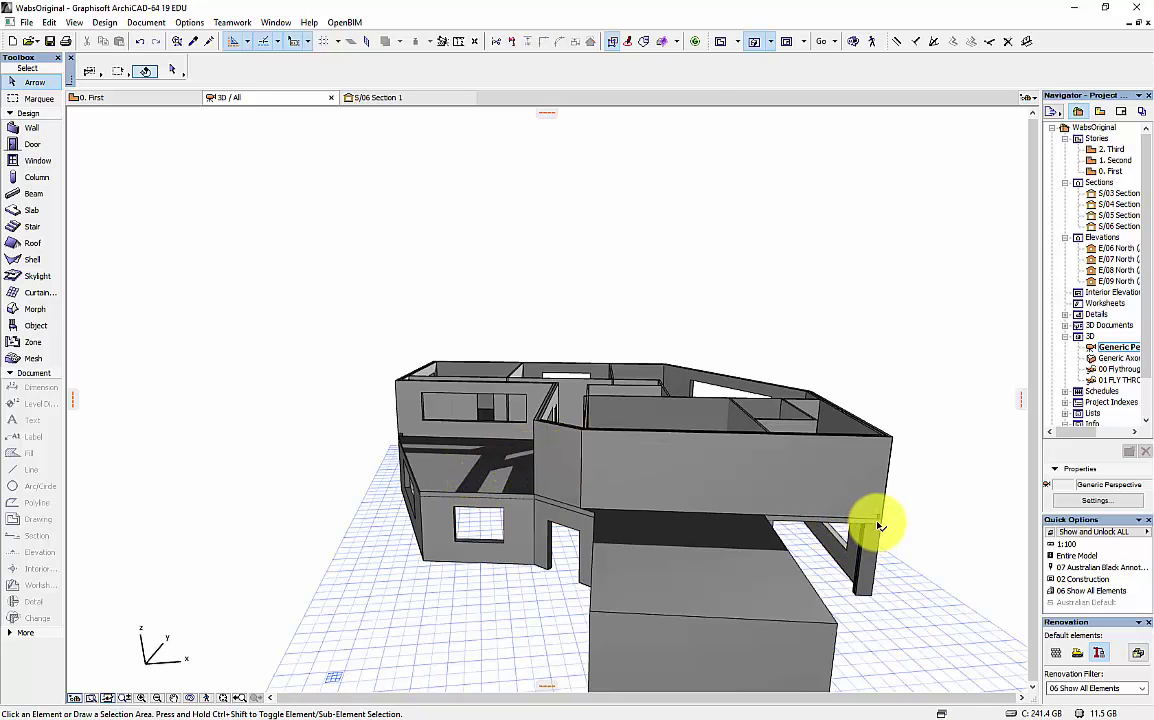
- Move the right-end wall's end point inward to shorten it, then orbit around the building corner
left_click(878, 525)
left_click(873, 518)
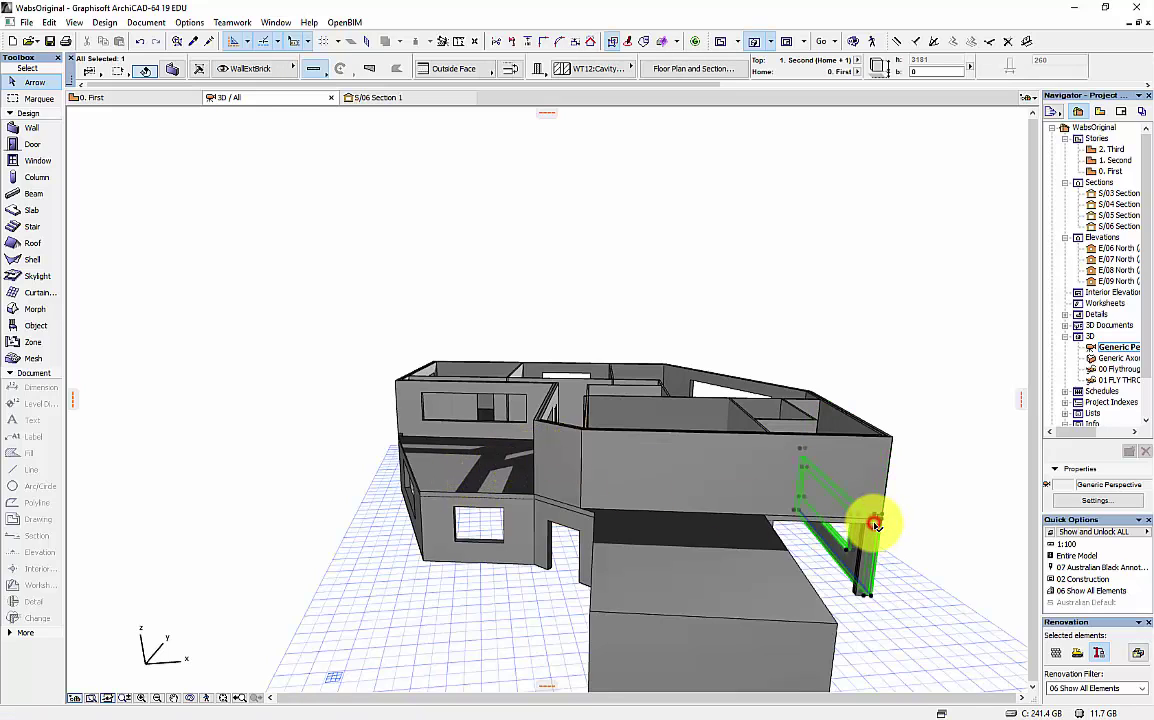
left_click(800, 523)
left_click(864, 507)
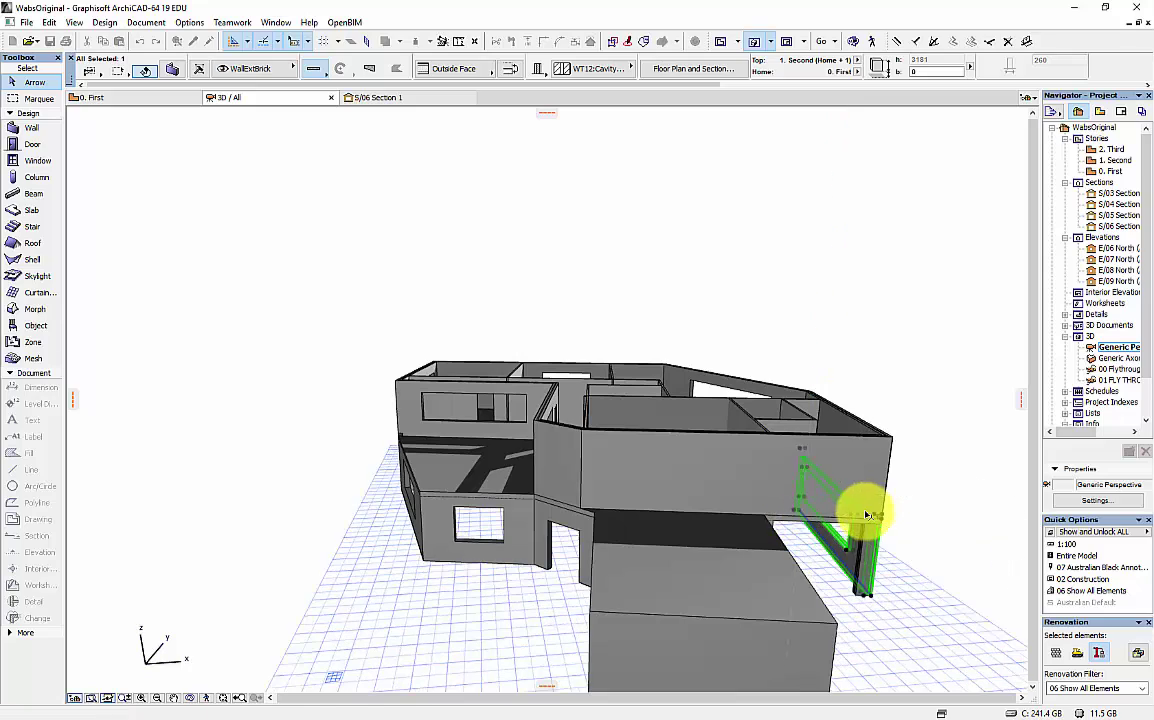
key("Escape")
scroll(846, 500, "up", 10)
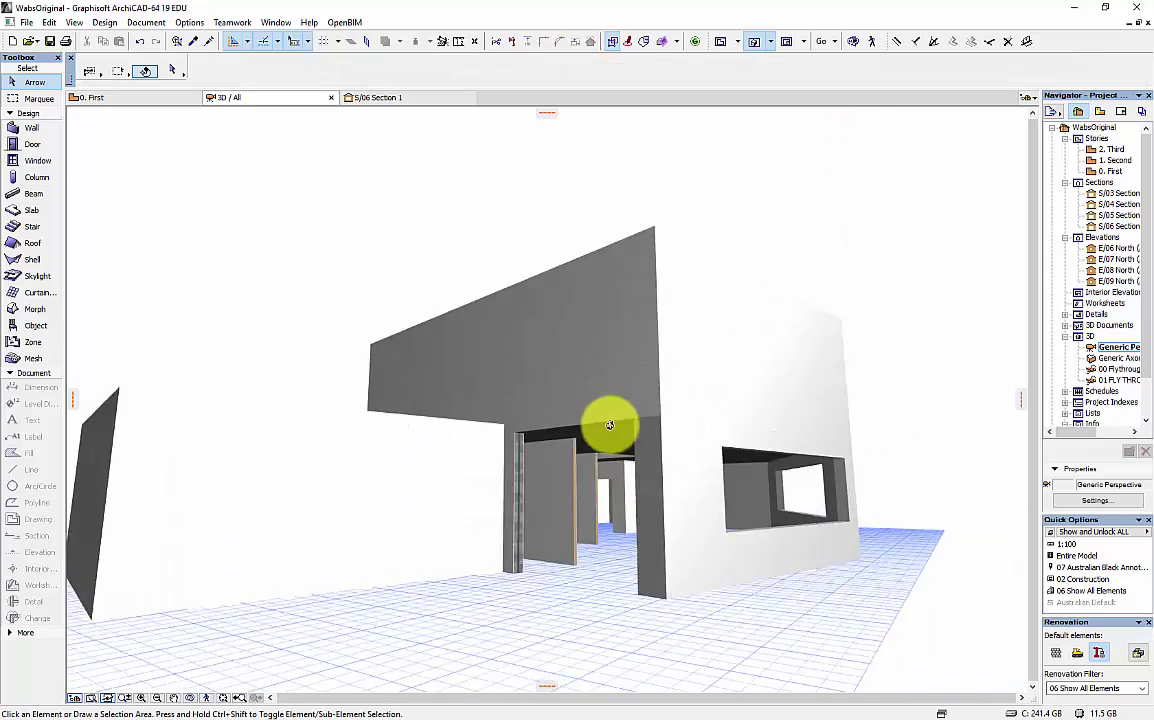
left_click_drag(553, 453, 621, 523)
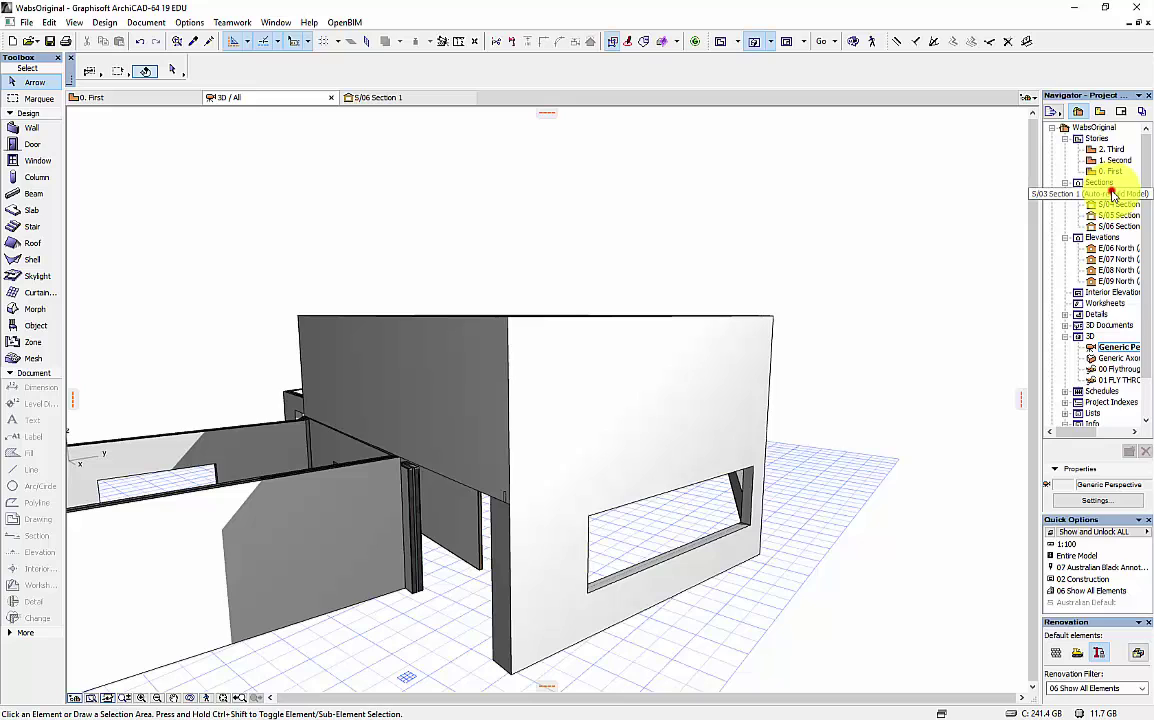
- Zoom through the S/03 and S/04 Section 1 views, then return to Generic Perspective
double_click(1112, 193)
scroll(680, 432, "down", 3)
scroll(685, 460, "up", 2)
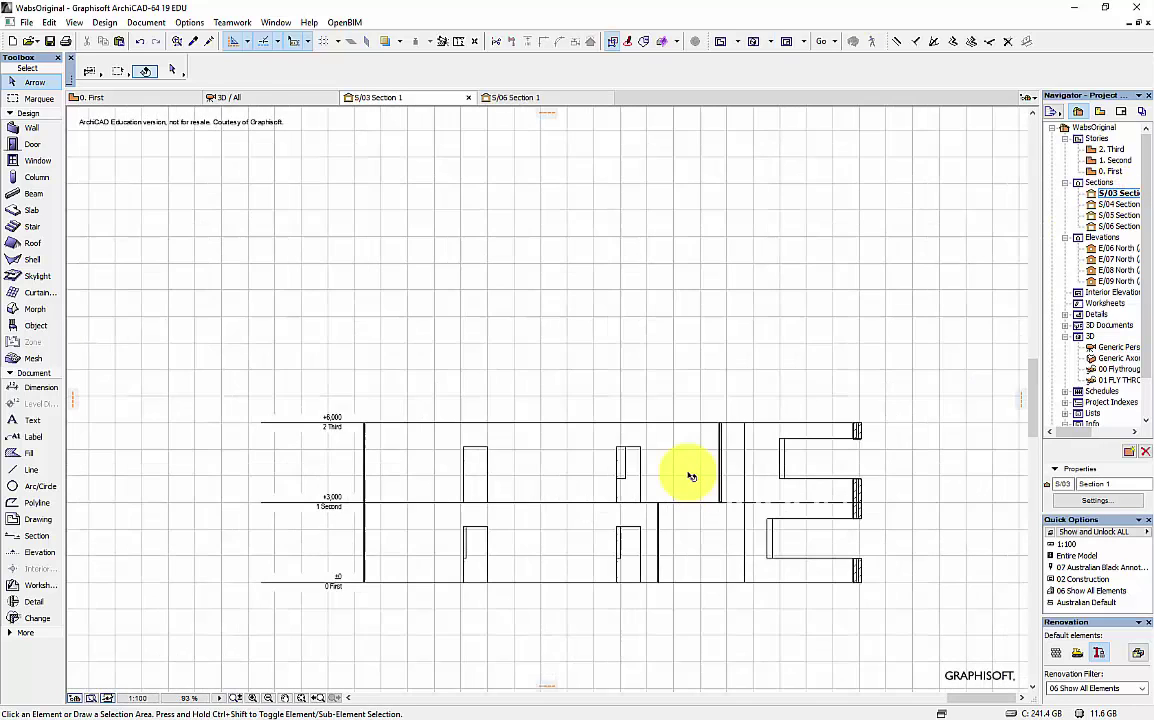
scroll(690, 476, "up", 2)
scroll(737, 386, "up", 2)
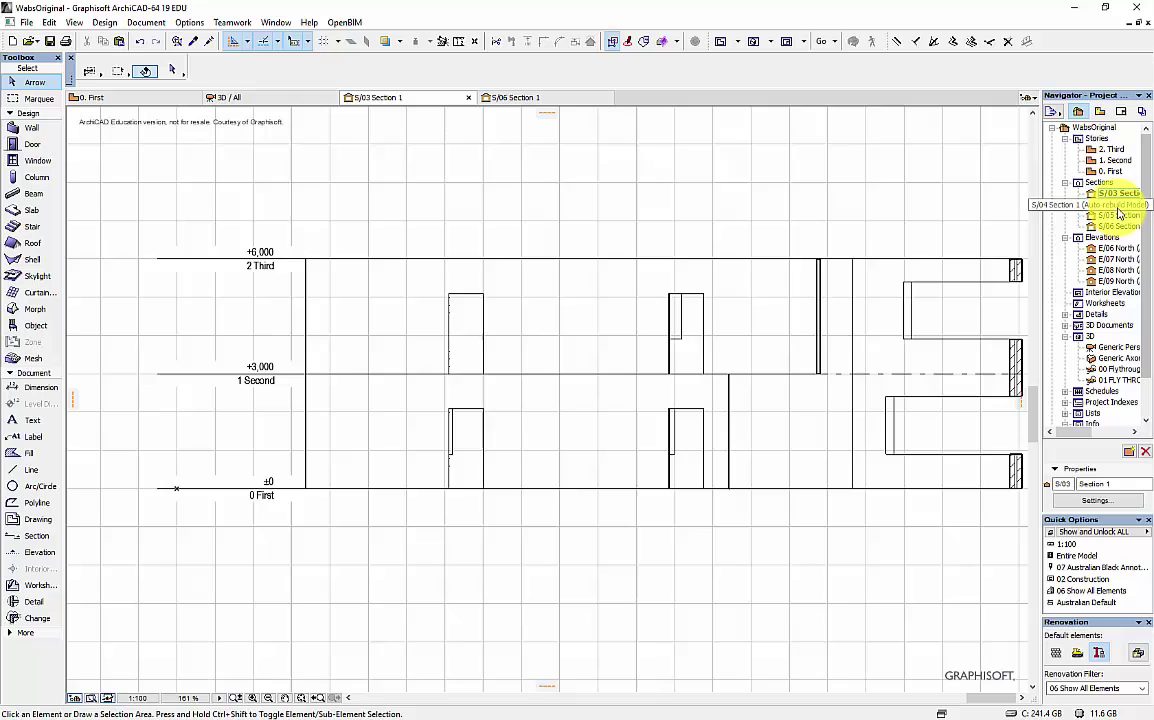
double_click(1119, 214)
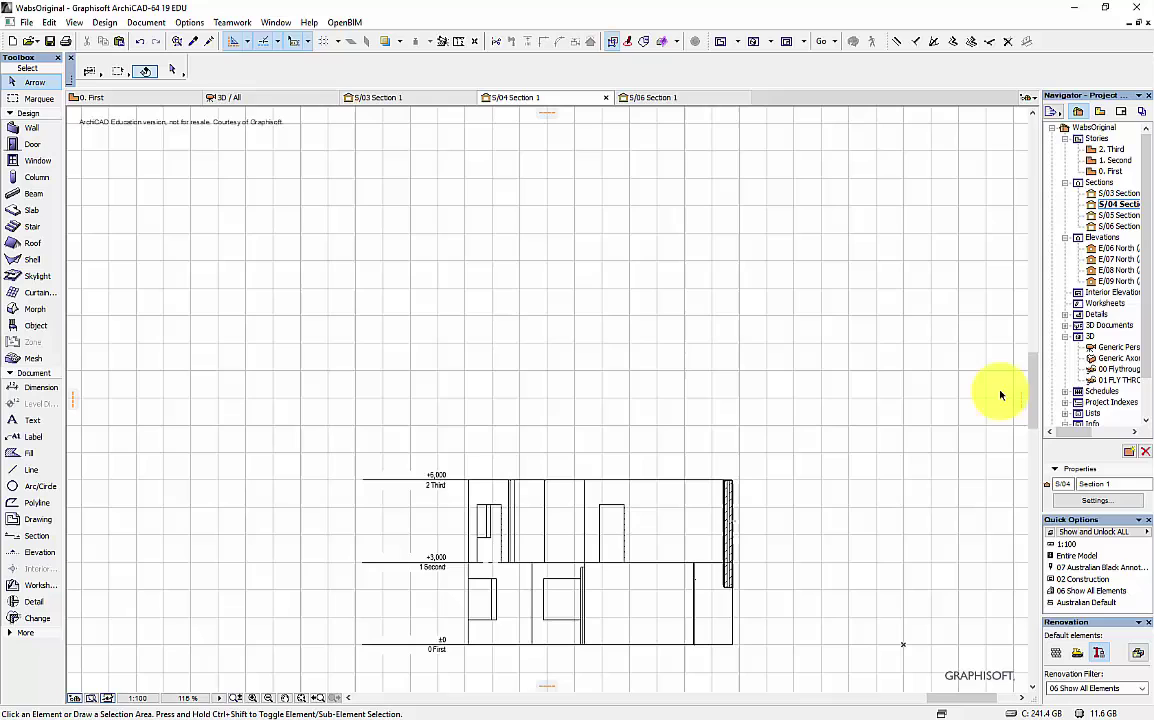
double_click(1116, 352)
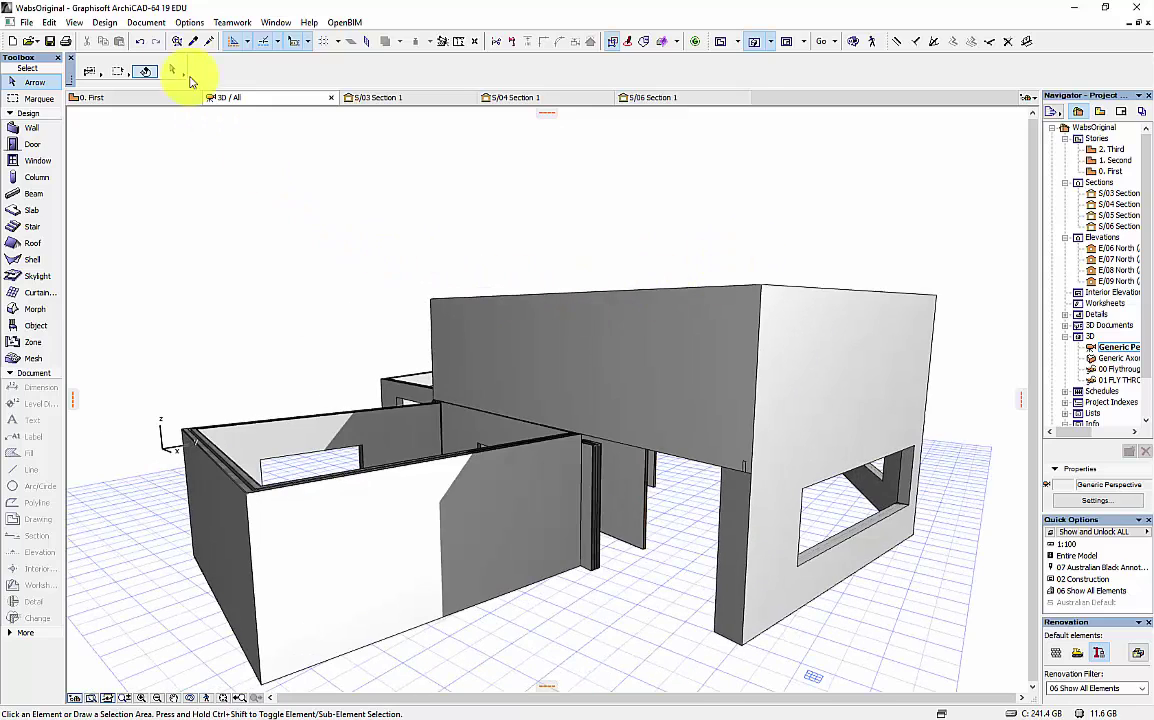
- Use Find & Select with Element Type set to Wall to select all 43 walls
left_click(50, 22)
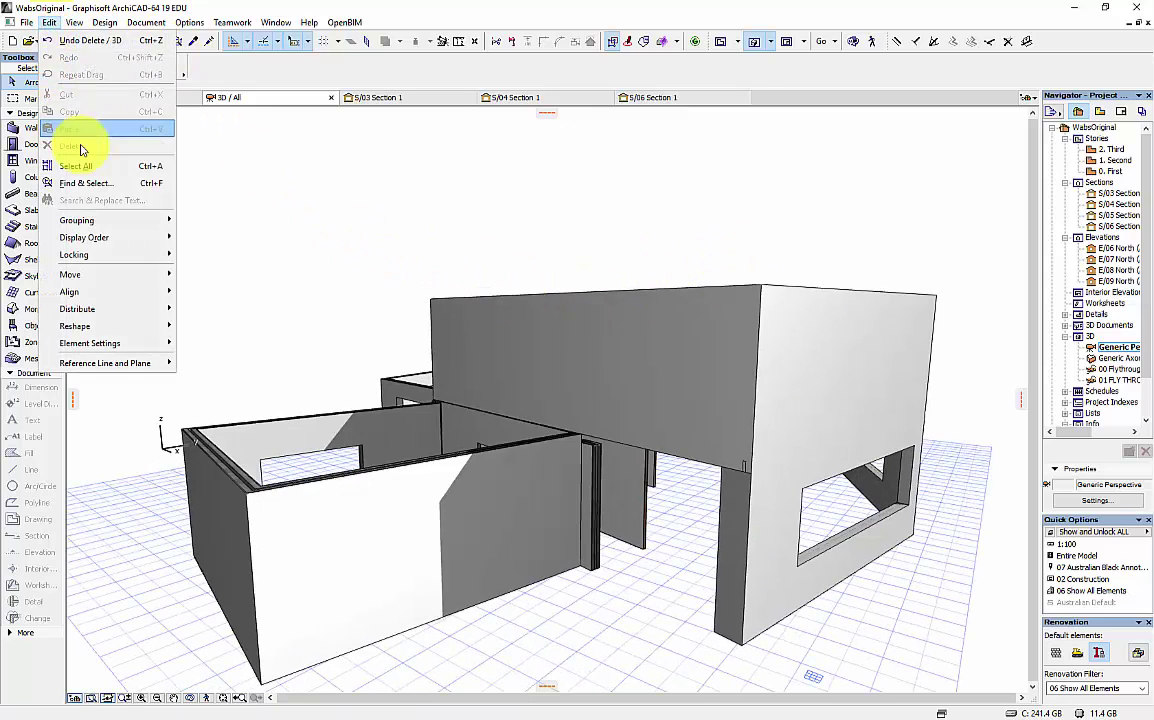
left_click(400, 242)
key("ctrl+f")
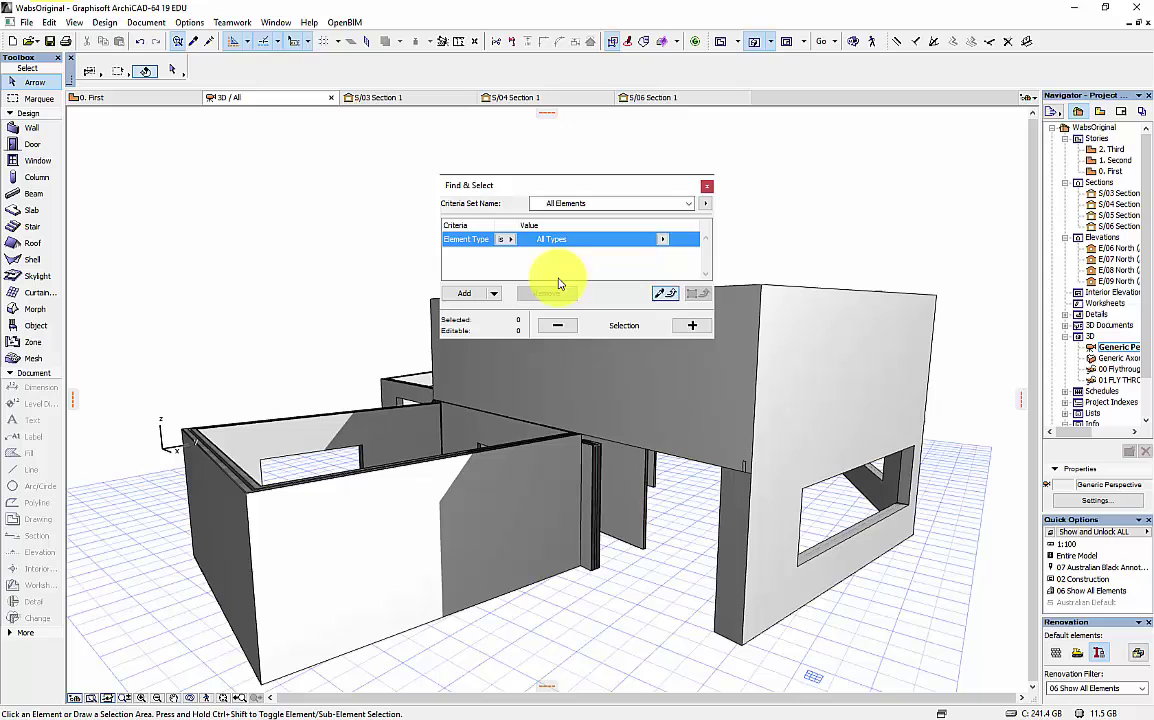
left_click(664, 239)
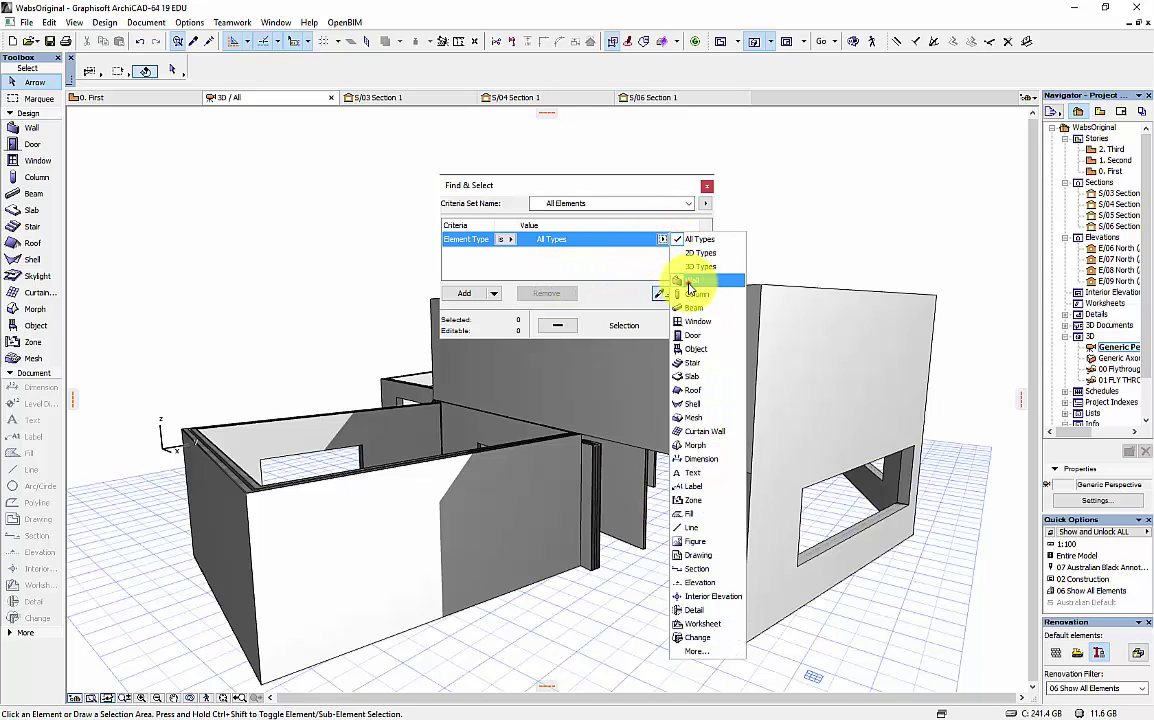
left_click(700, 212)
left_click(694, 327)
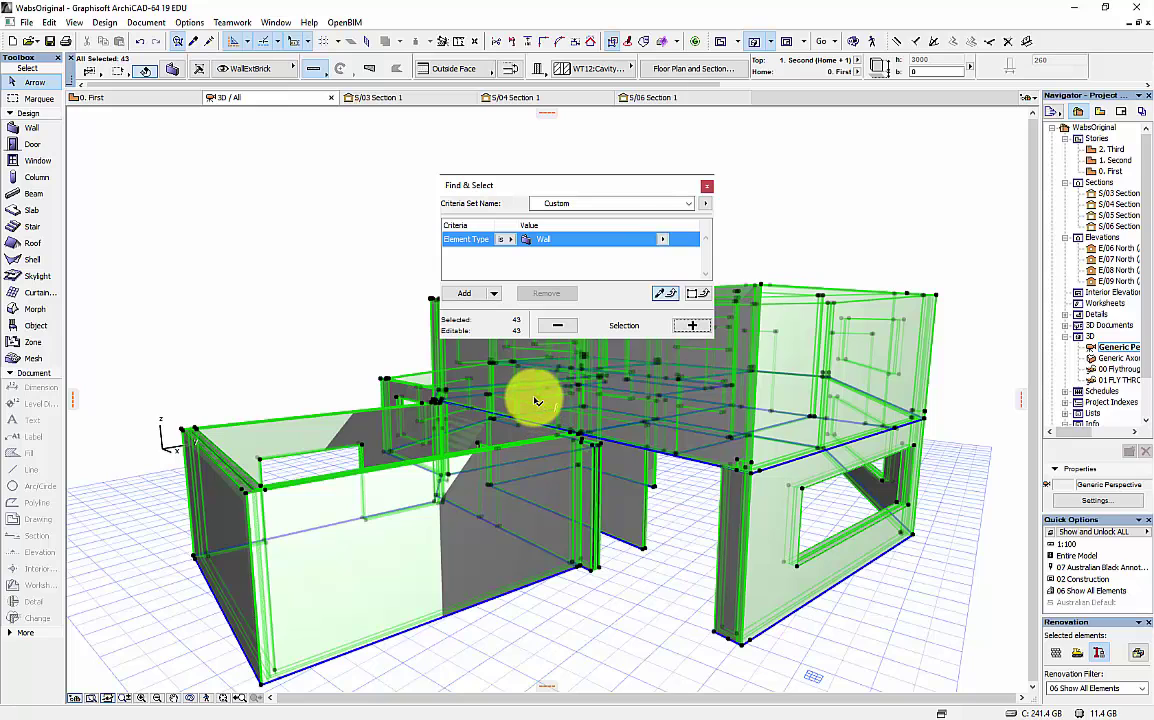
- In Wall Selection Settings, enable all three override surfaces and set them to Surface White
key("ctrl+t")
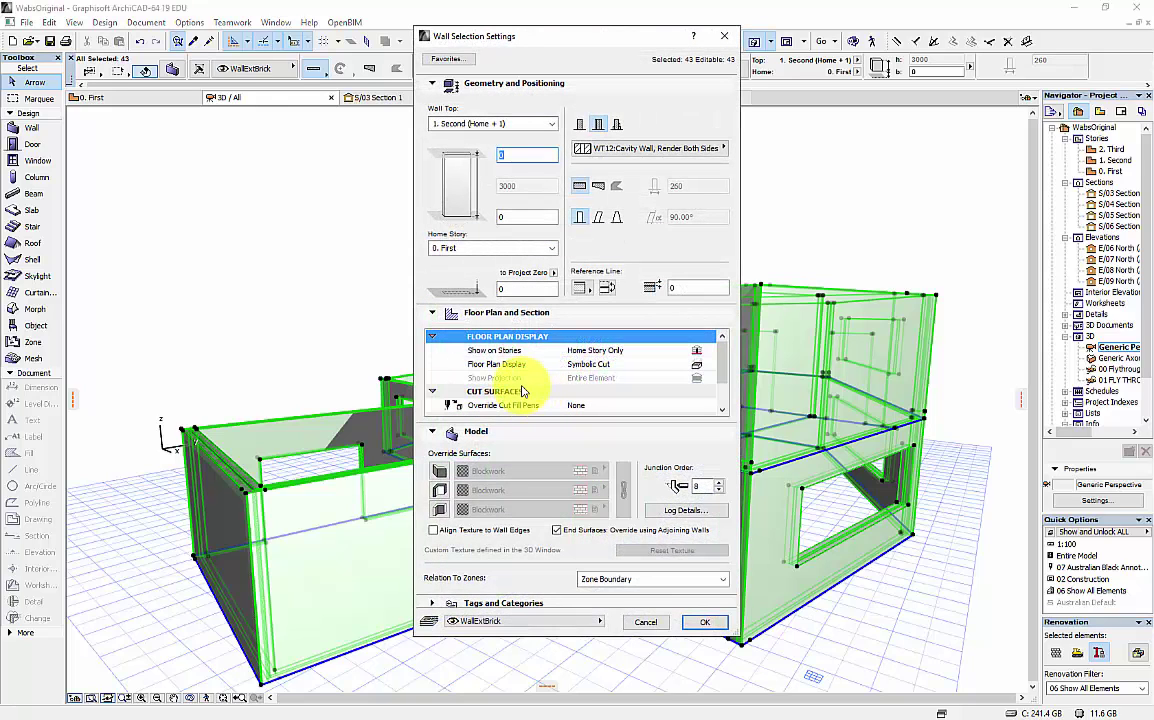
left_click(439, 471)
left_click(440, 490)
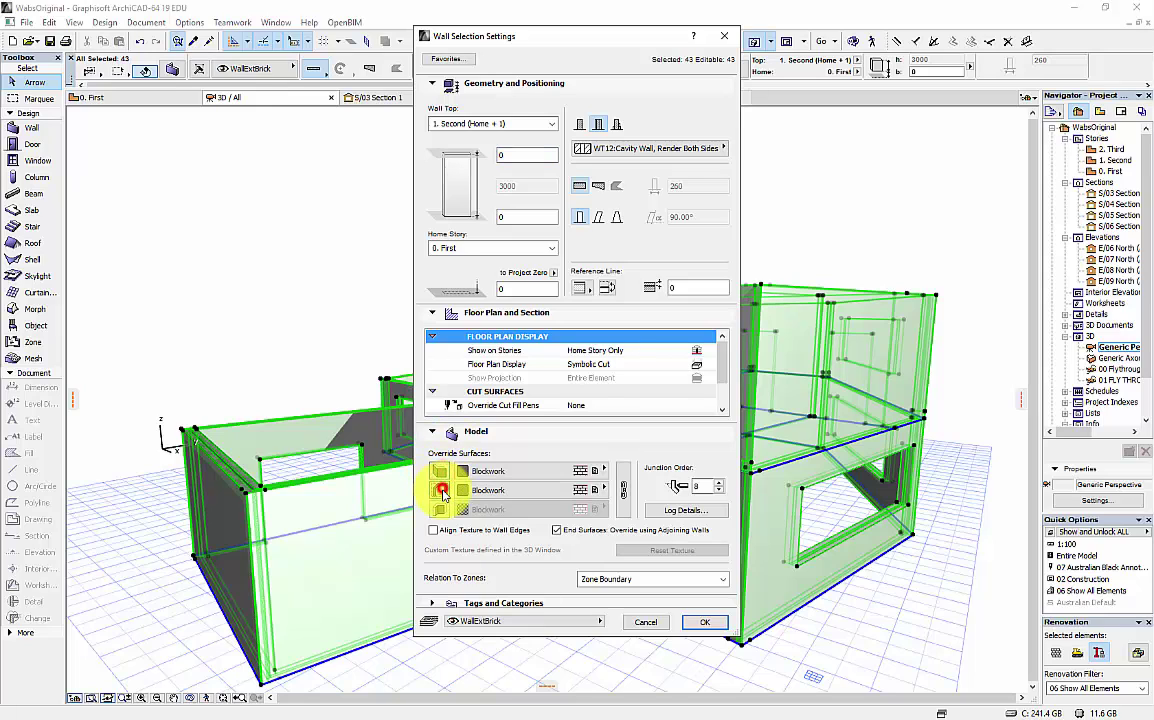
left_click(441, 510)
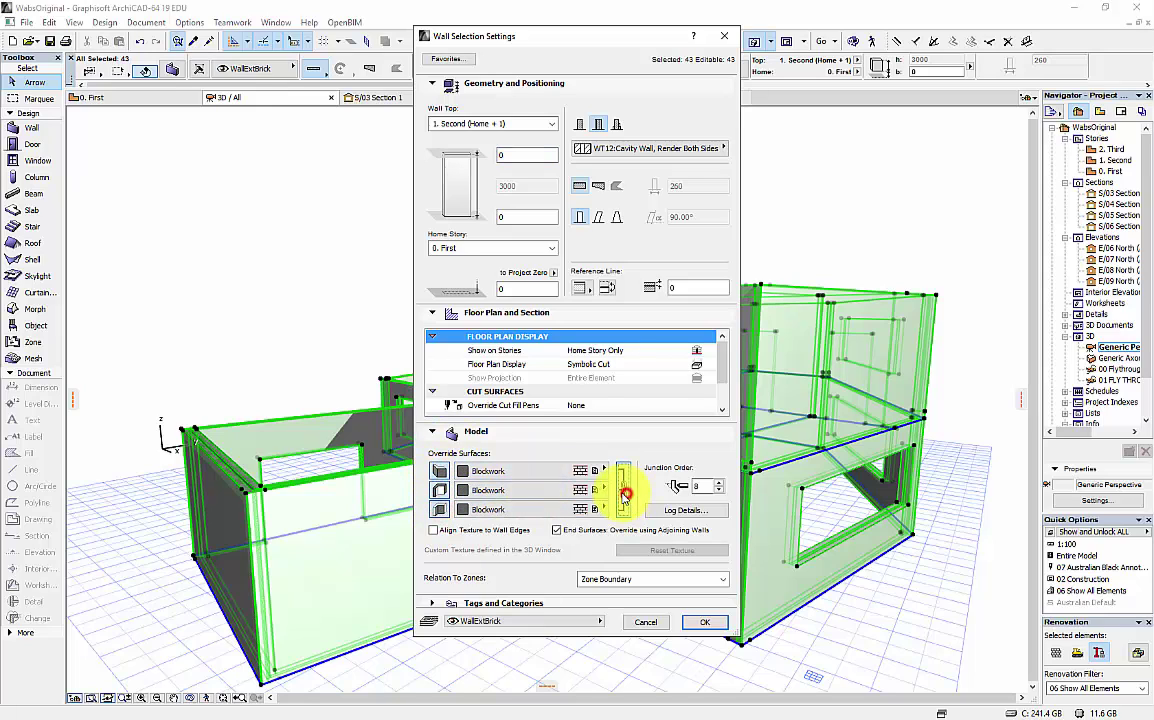
left_click(547, 469)
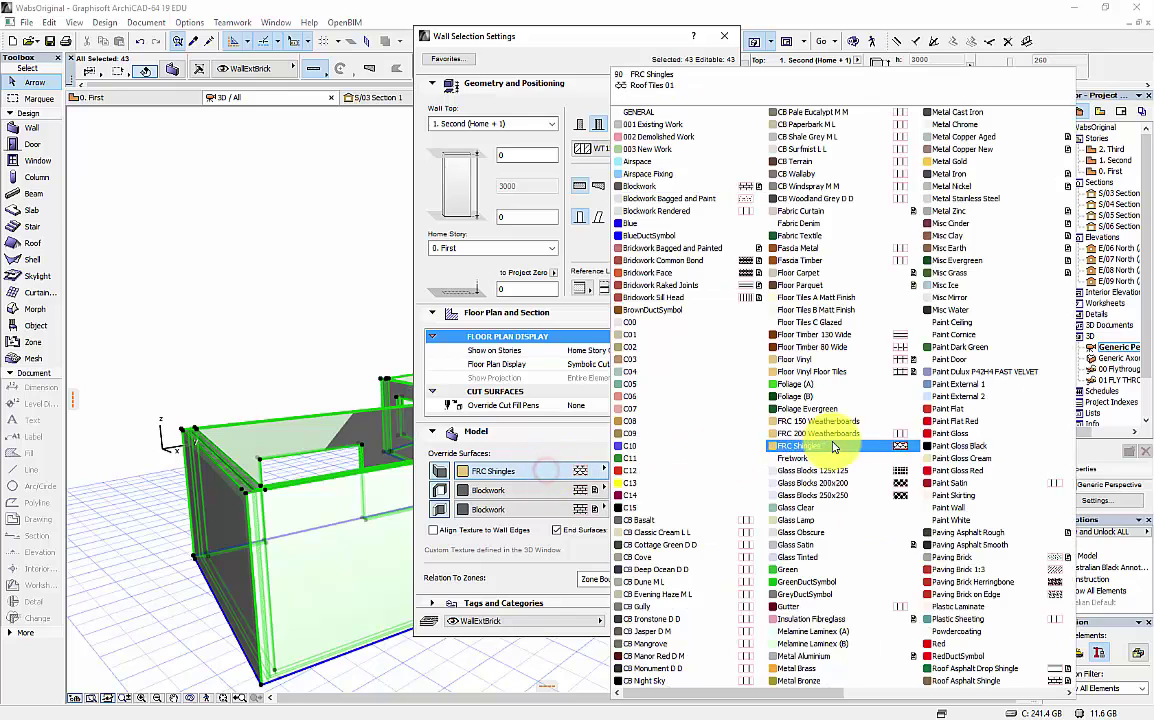
scroll(829, 445, "down", 5)
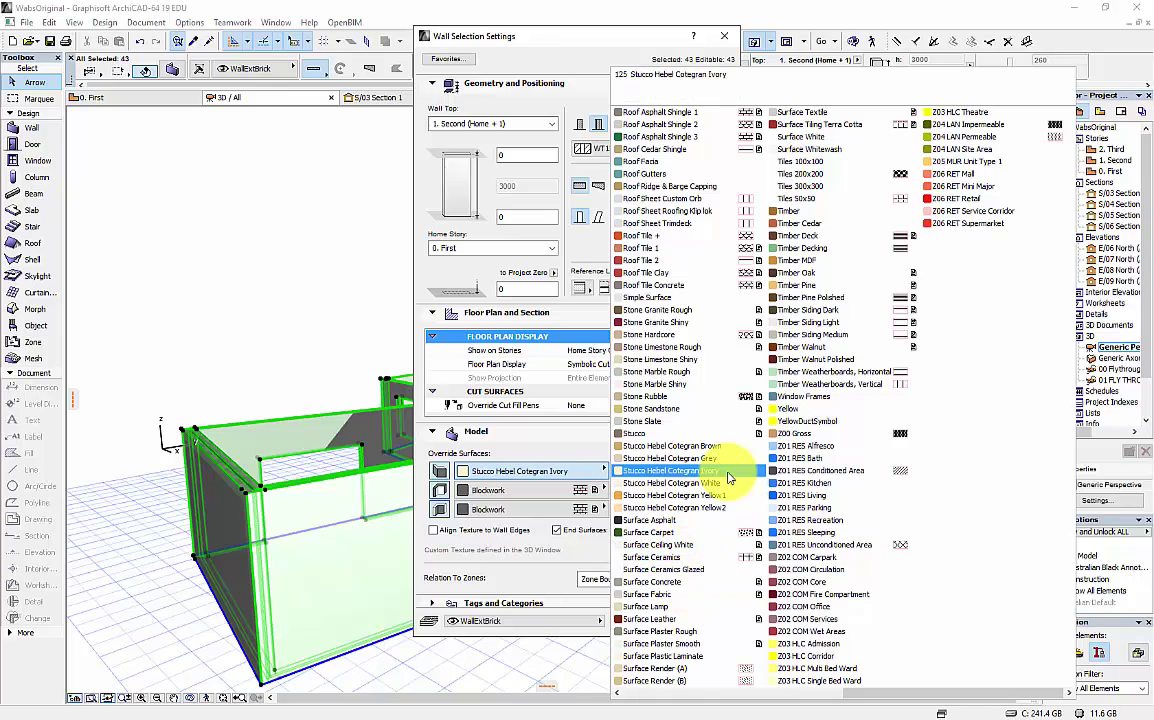
scroll(695, 506, "up", 5)
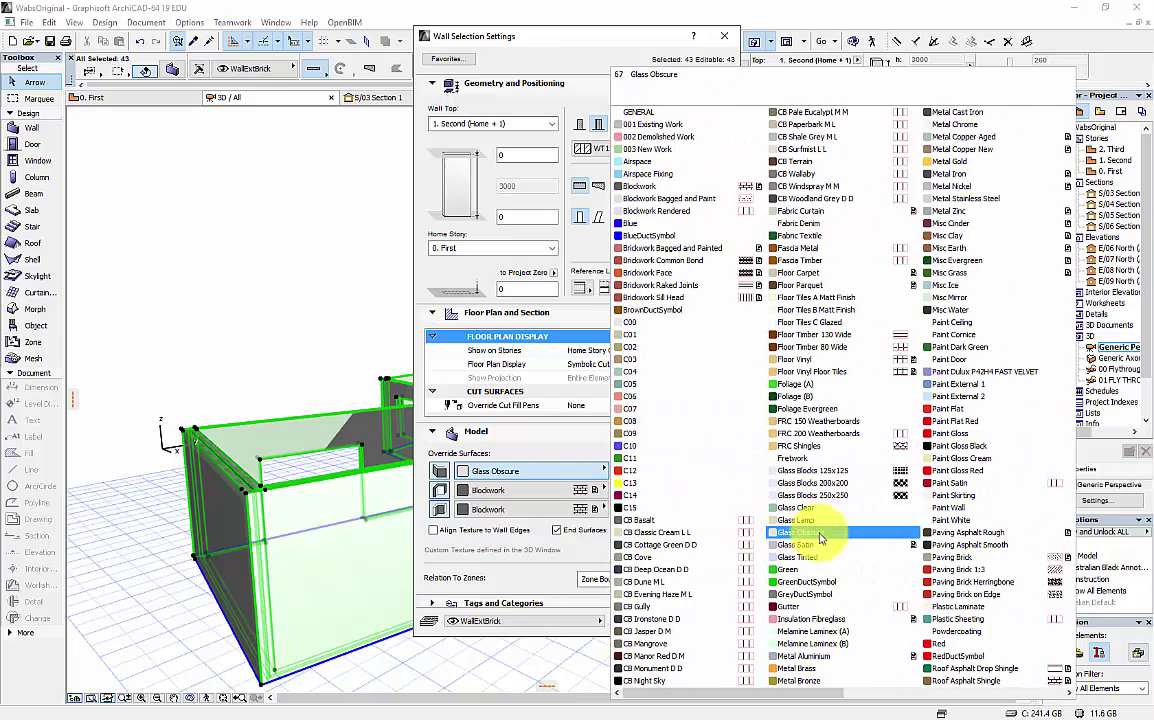
scroll(695, 507, "down", 5)
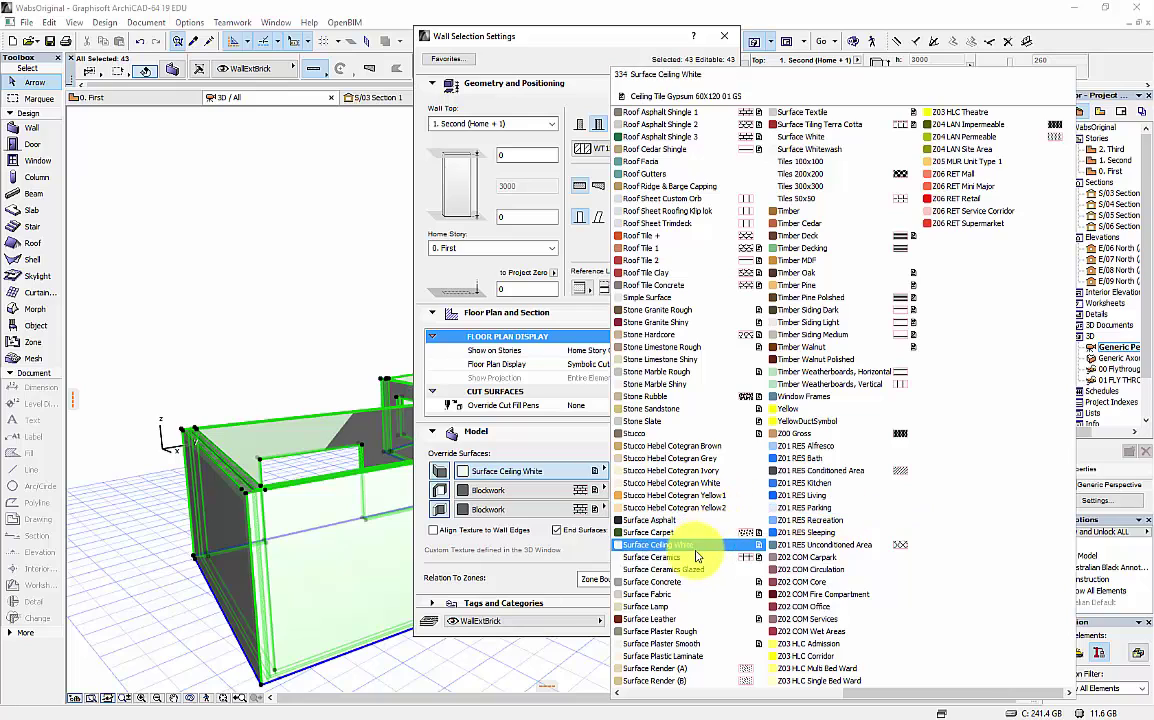
left_click(820, 141)
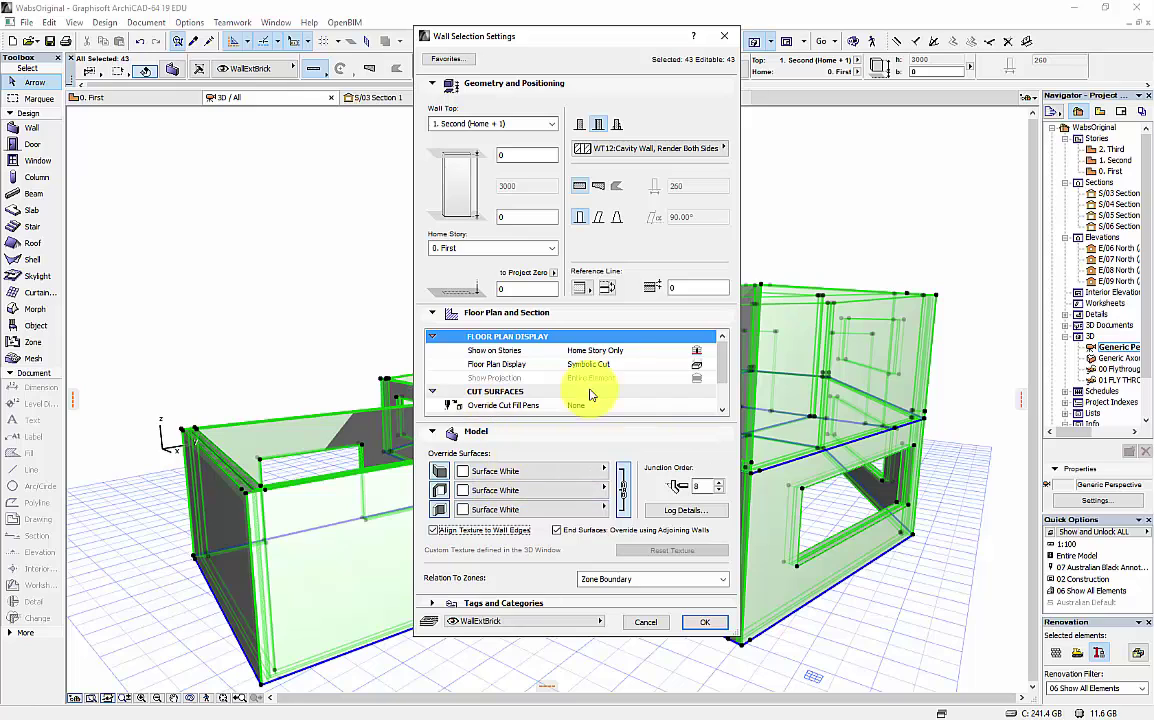
- Set the walls' Wall End Lines to None in the floor plan and section settings
left_click_drag(723, 373, 721, 388)
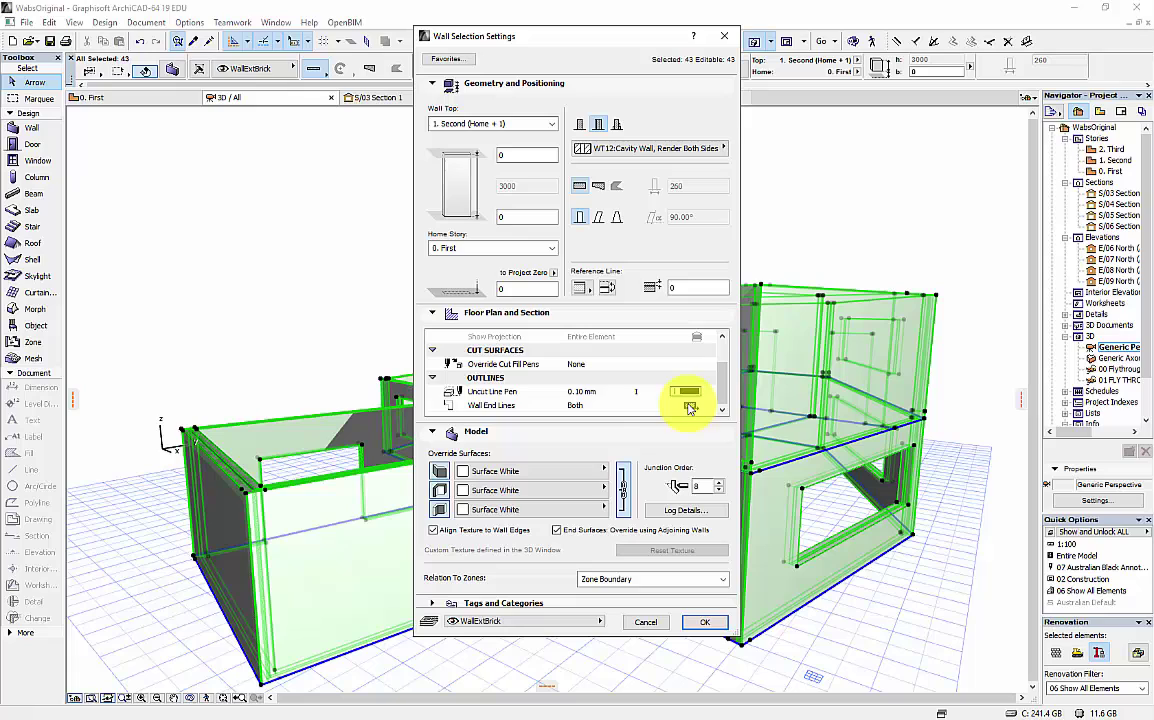
left_click(600, 405)
left_click(716, 407)
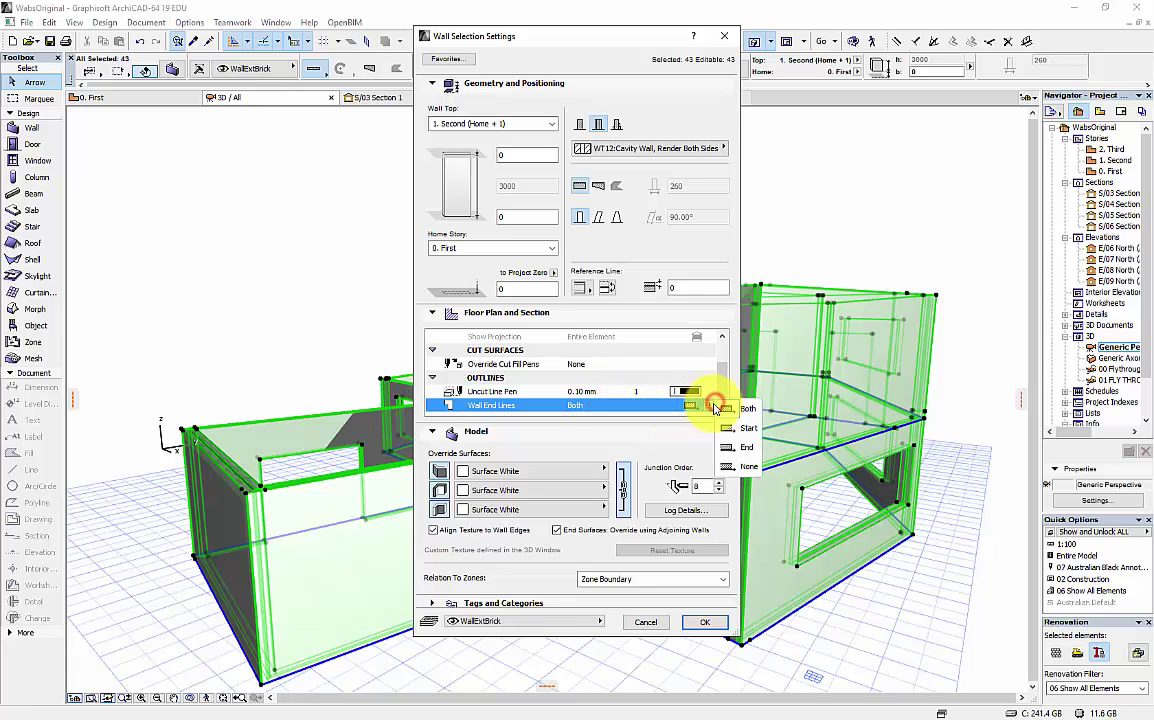
left_click(744, 465)
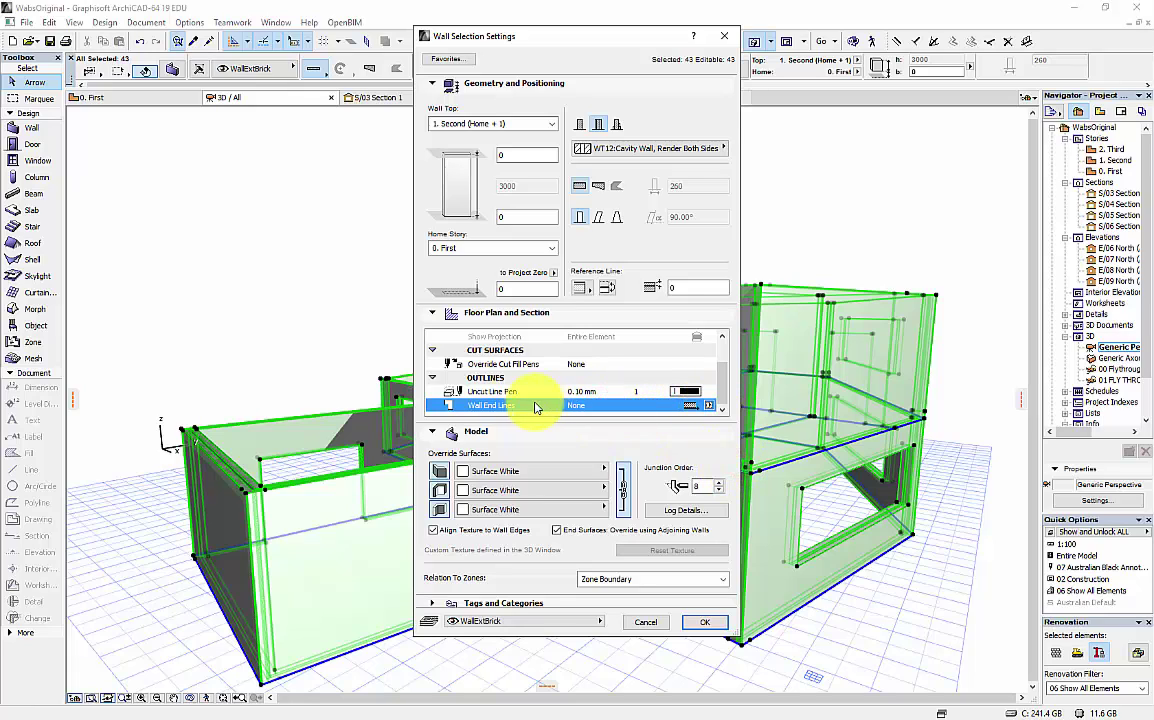
left_click(432, 350)
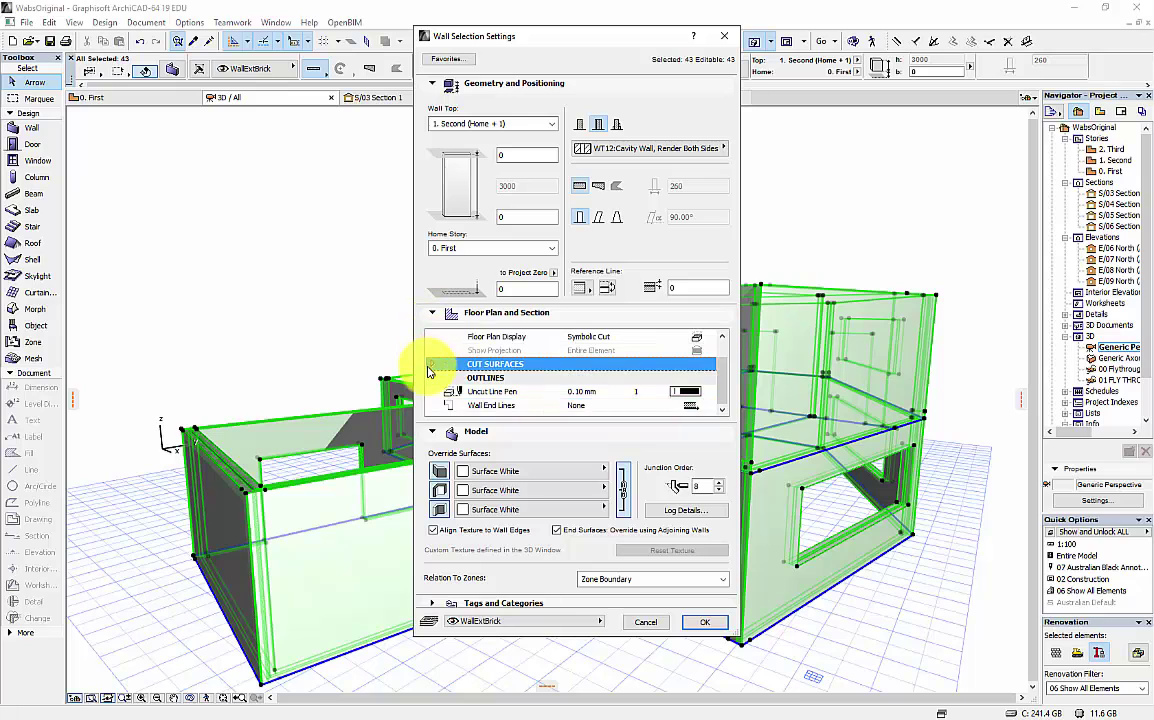
left_click(436, 377)
left_click(433, 391)
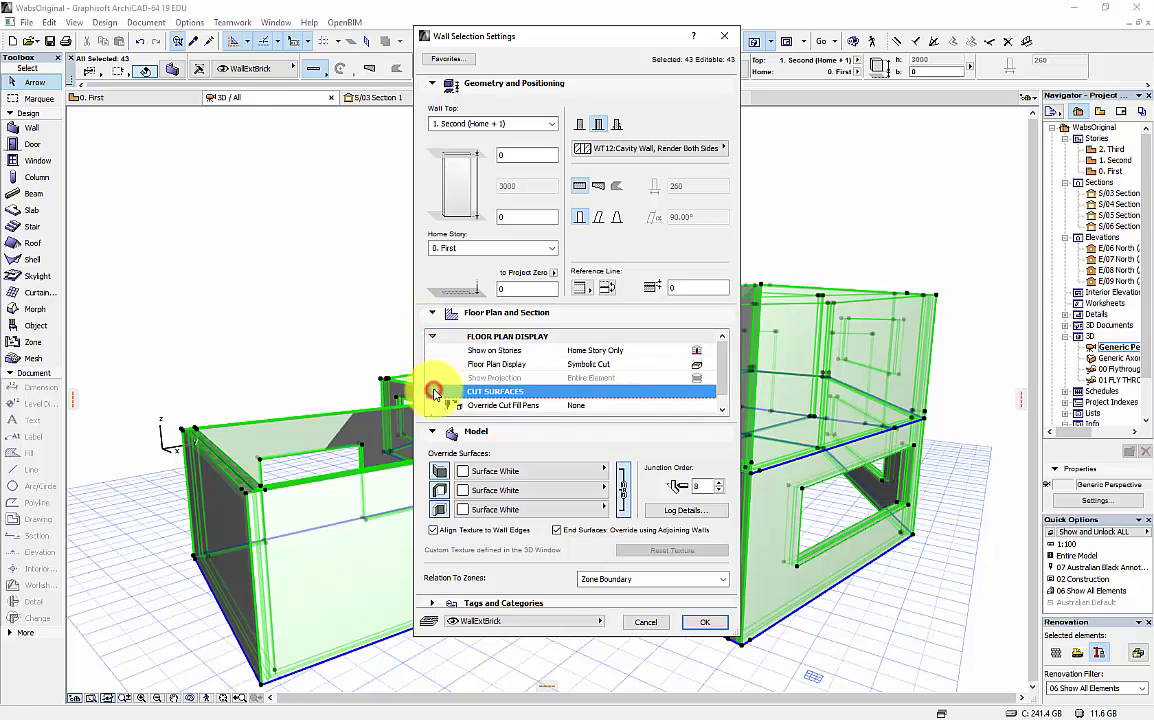
left_click(433, 316)
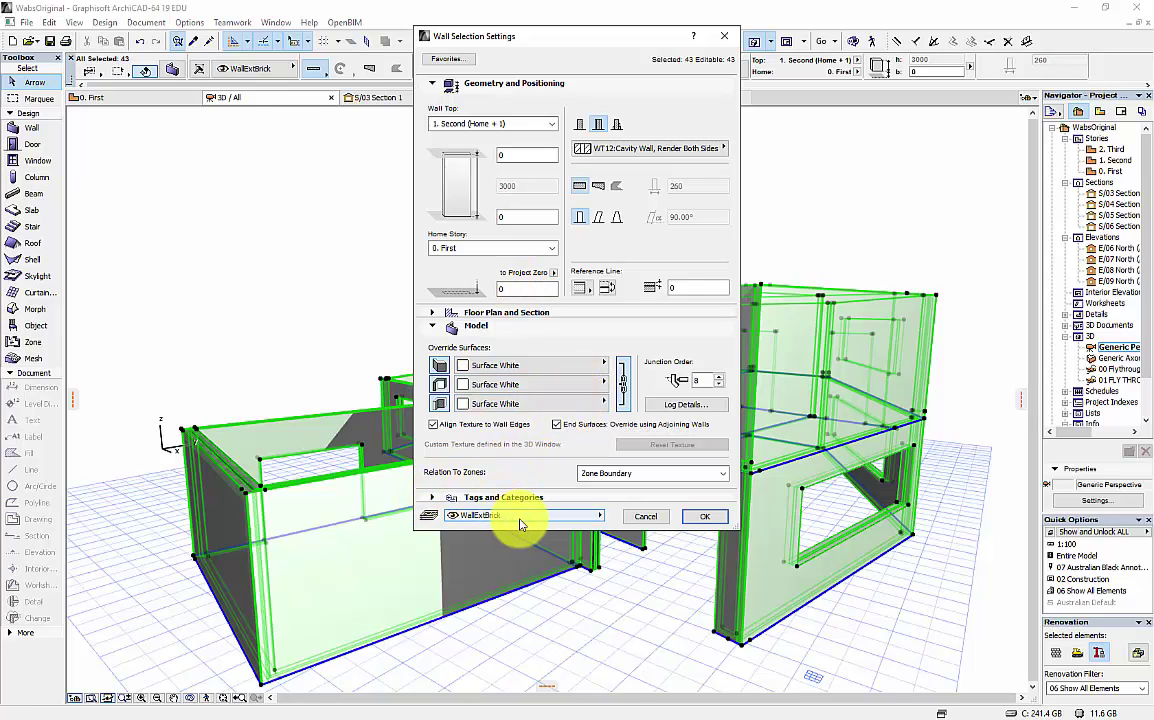
- Choose the walls' layer and the PT08:Plywood Partition composite, apply, and deselect the walls
left_click(473, 517)
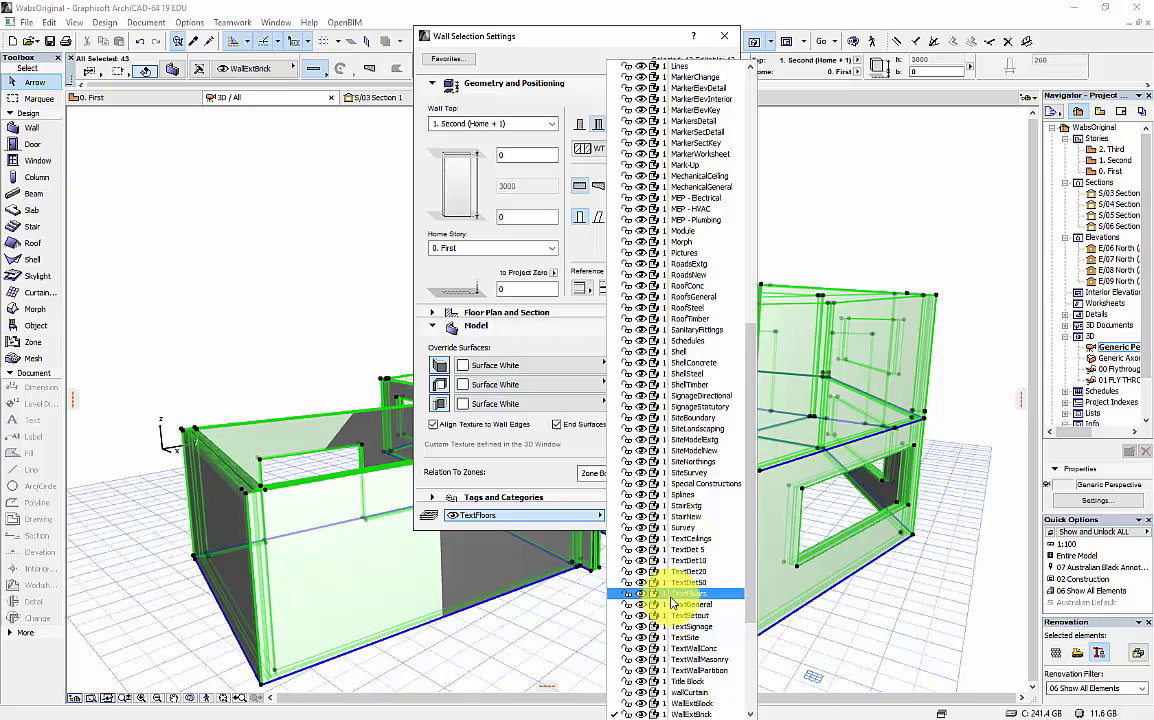
scroll(670, 600, "down", 5)
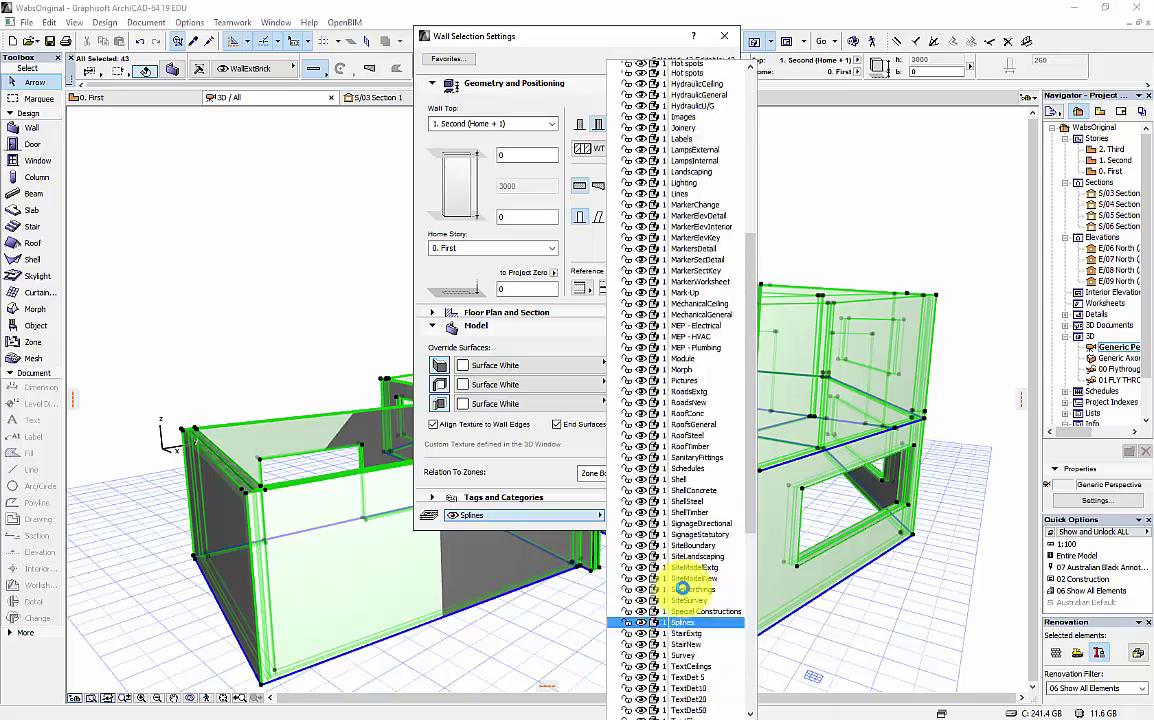
left_click(675, 612)
left_click(649, 148)
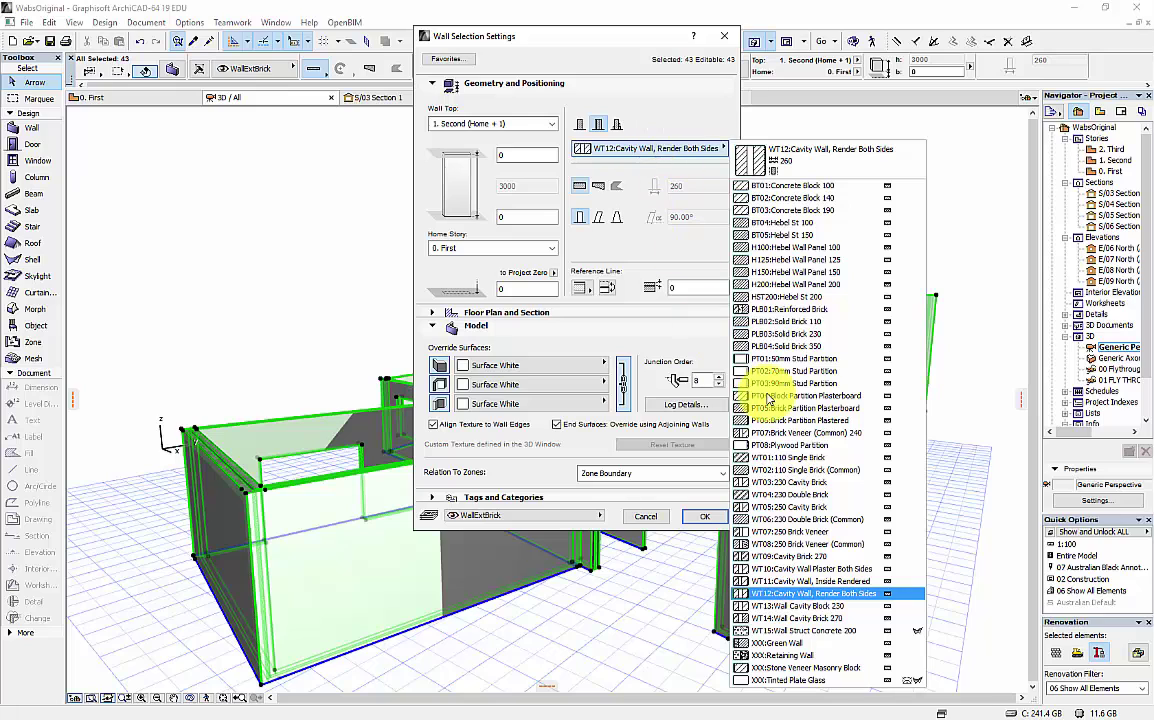
left_click(810, 452)
left_click(704, 516)
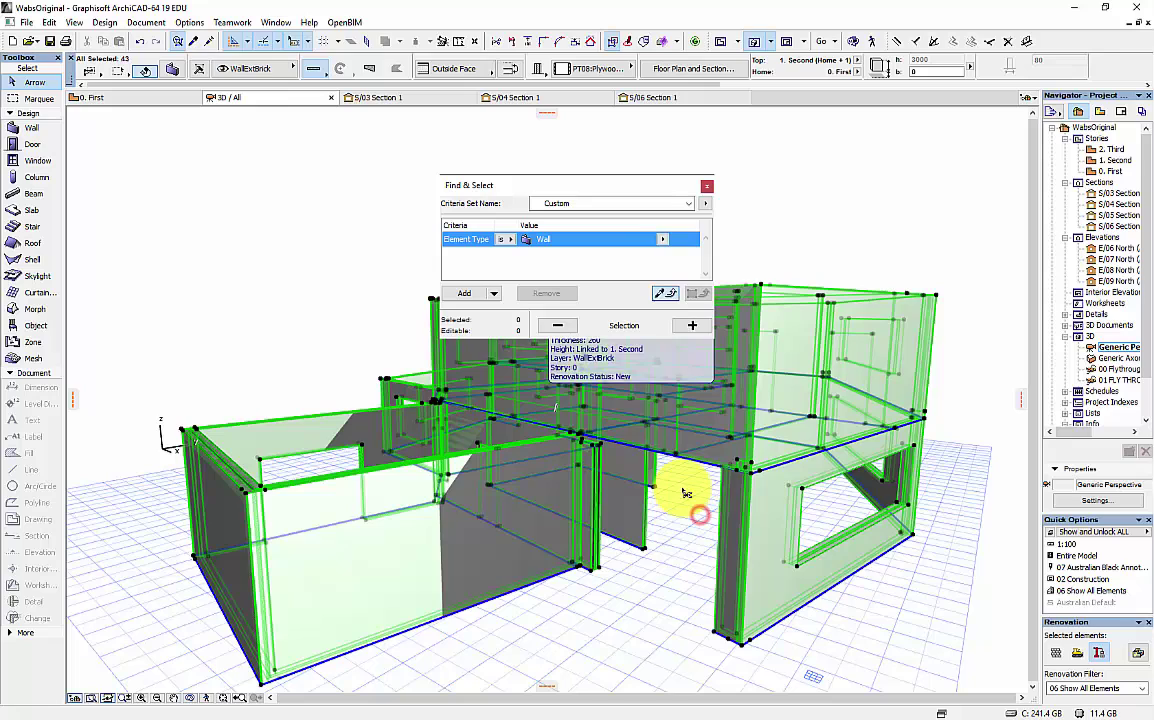
left_click(339, 293)
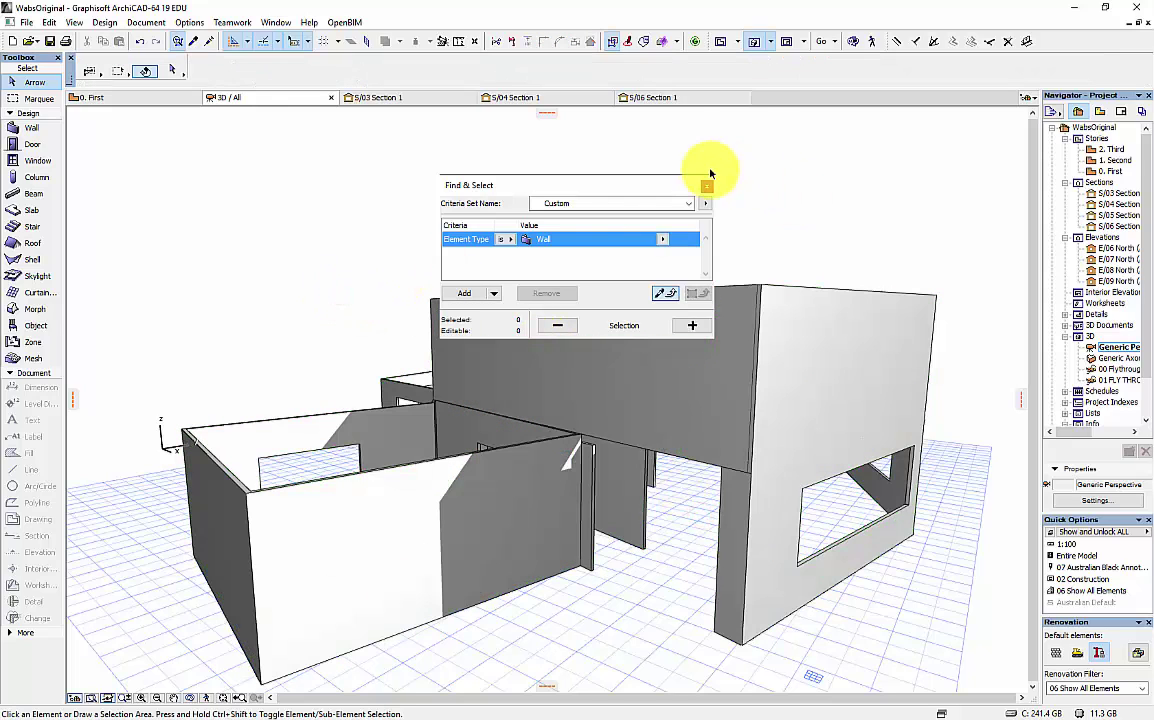
- Open S/03 and S/04 Section 1, close Find & Select, then open S/05 and S/06 Section 1
double_click(1108, 195)
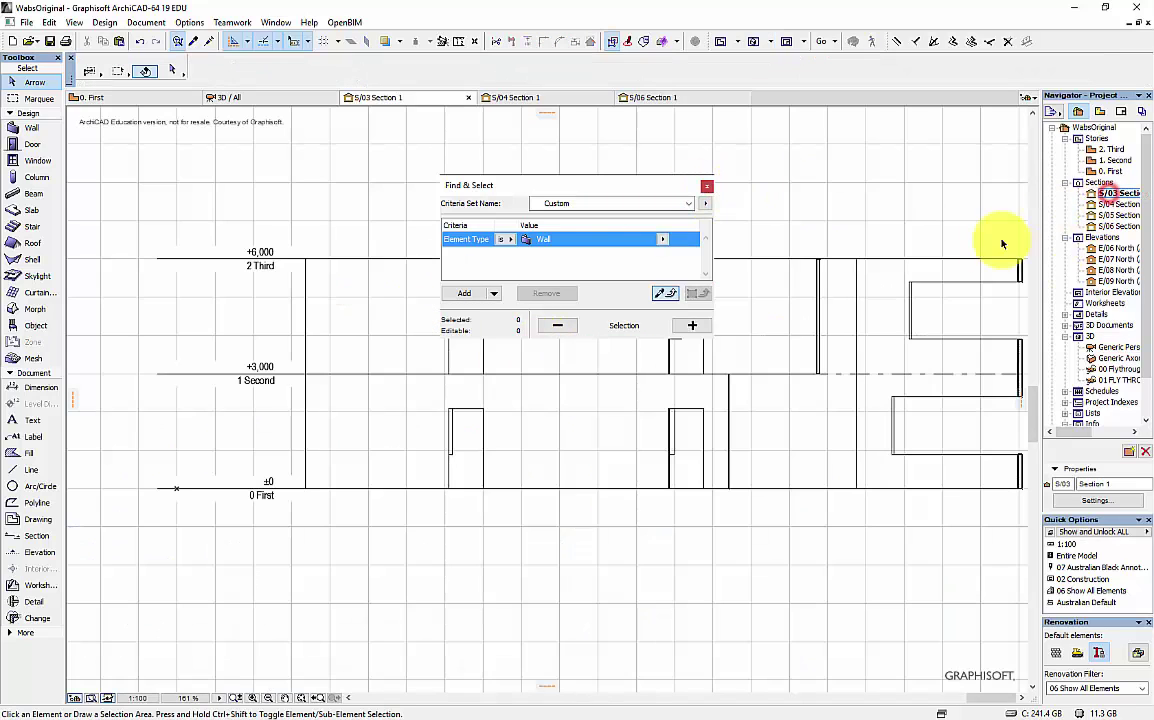
double_click(1110, 204)
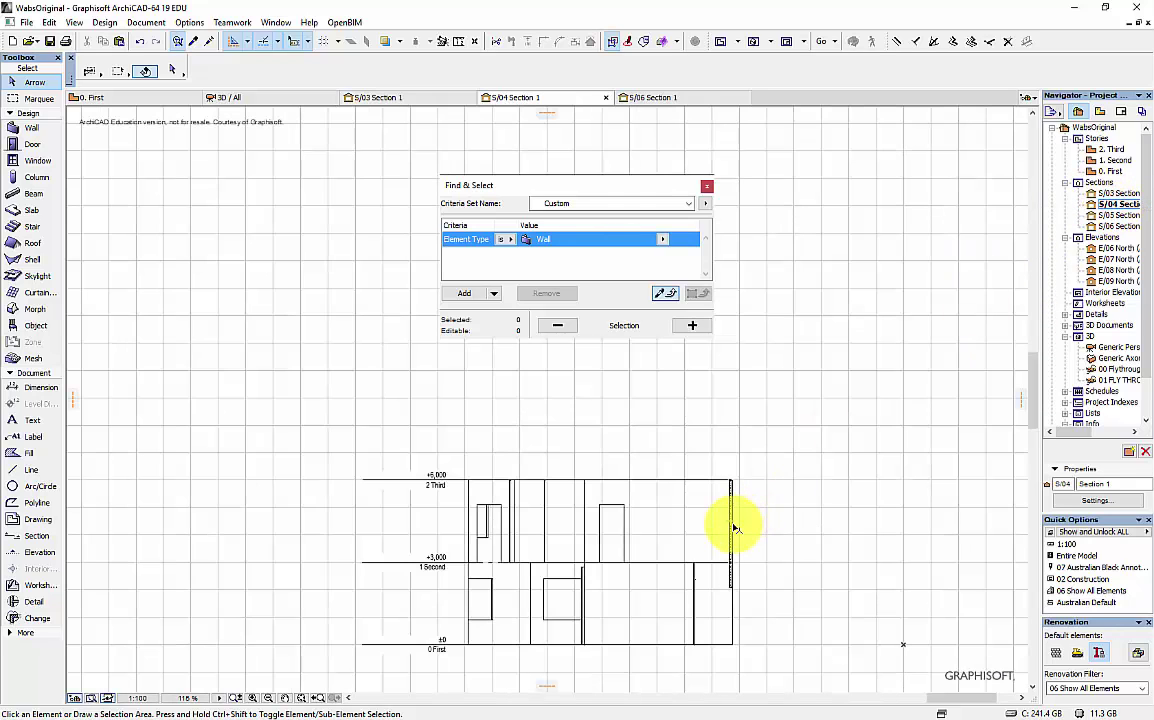
scroll(735, 528, "up", 6)
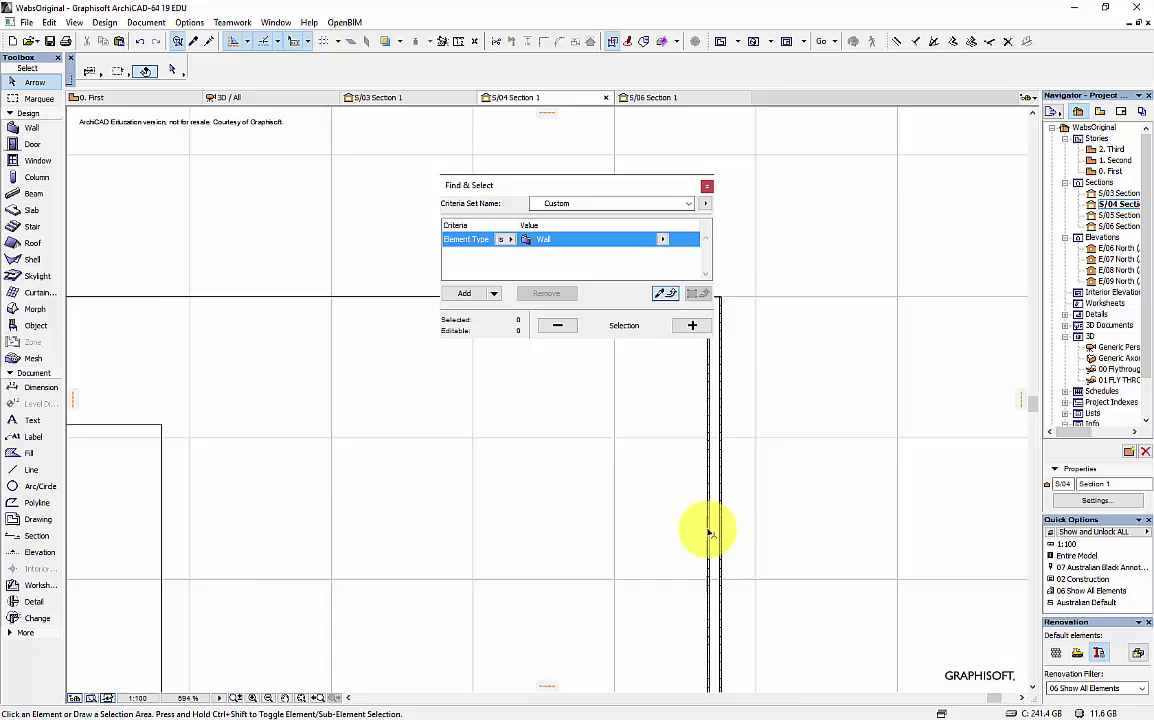
scroll(708, 533, "down", 5)
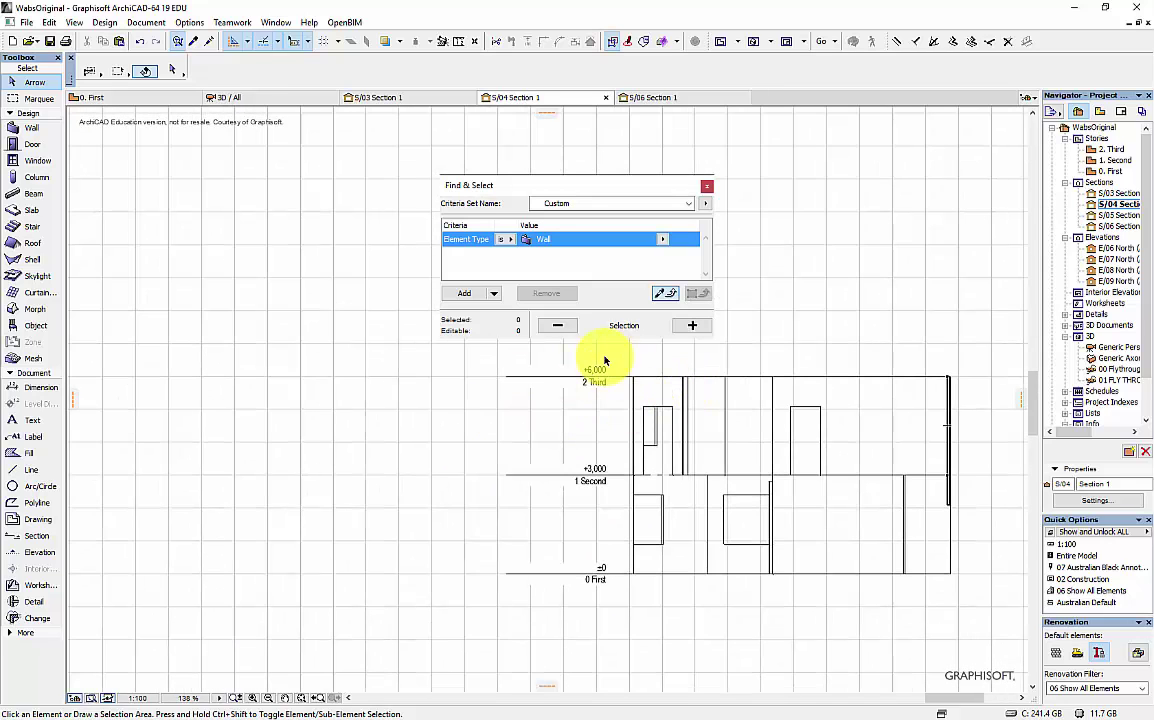
left_click(705, 188)
double_click(1116, 215)
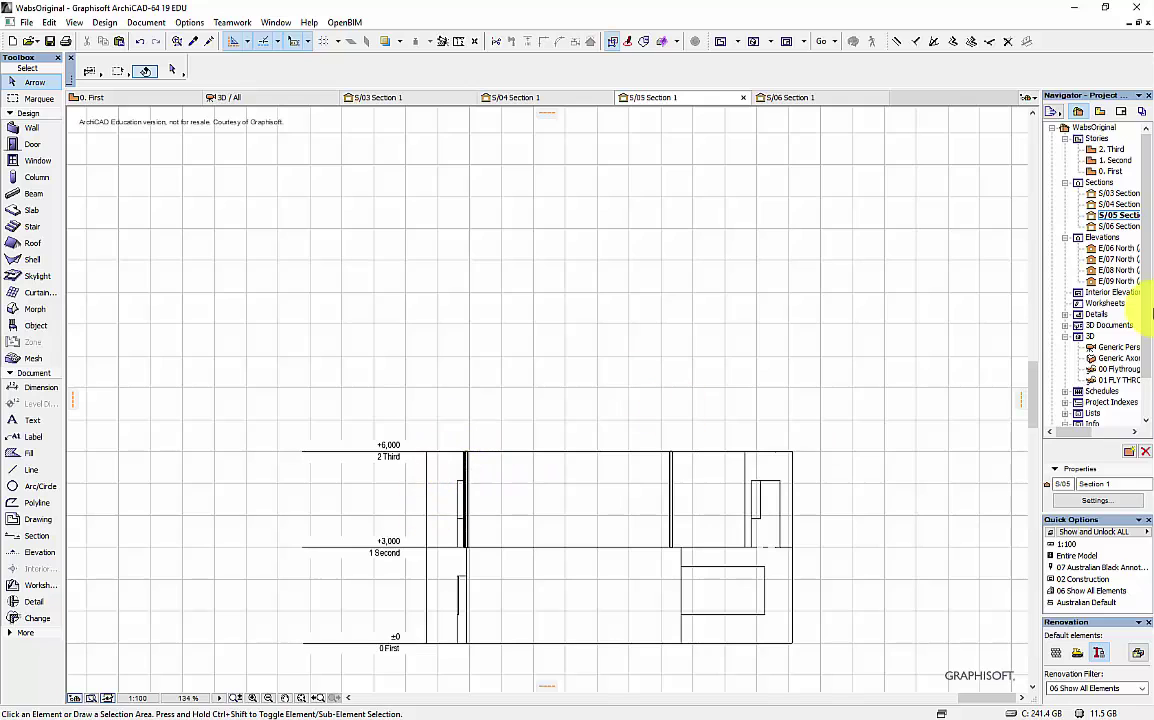
left_click(1112, 227)
double_click(1112, 227)
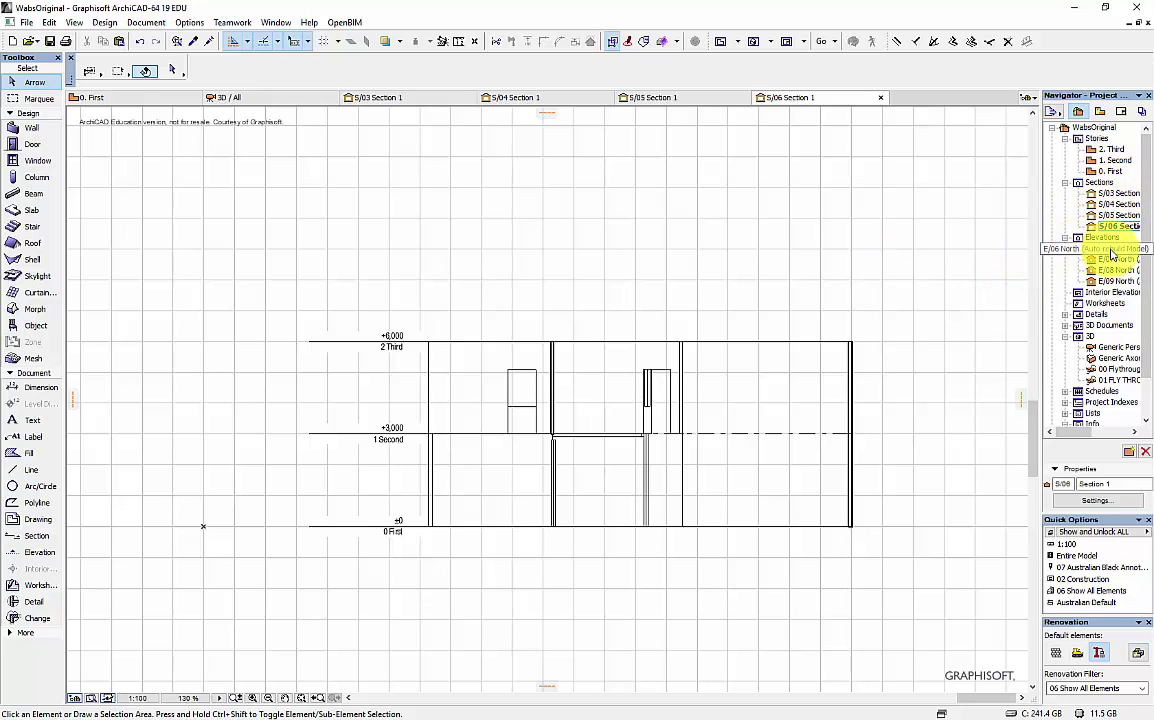
- Select the four section views and remove their section markers in Section Selection Settings
left_click(1113, 226)
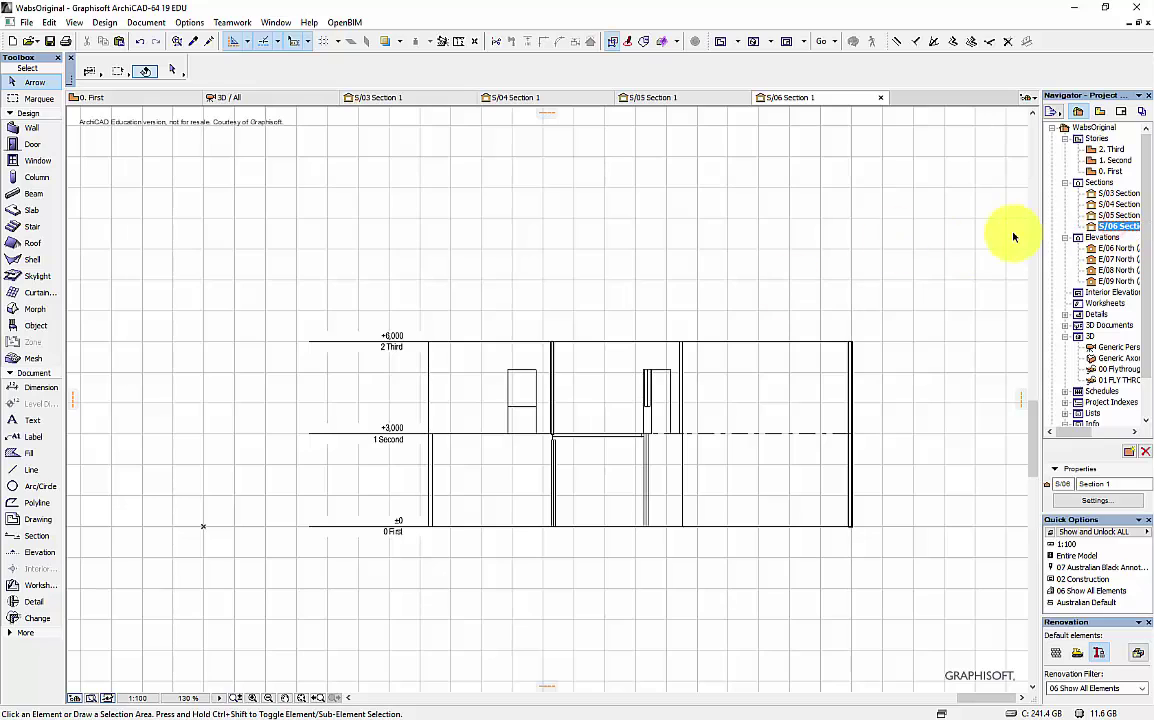
left_click(1122, 196, "shift")
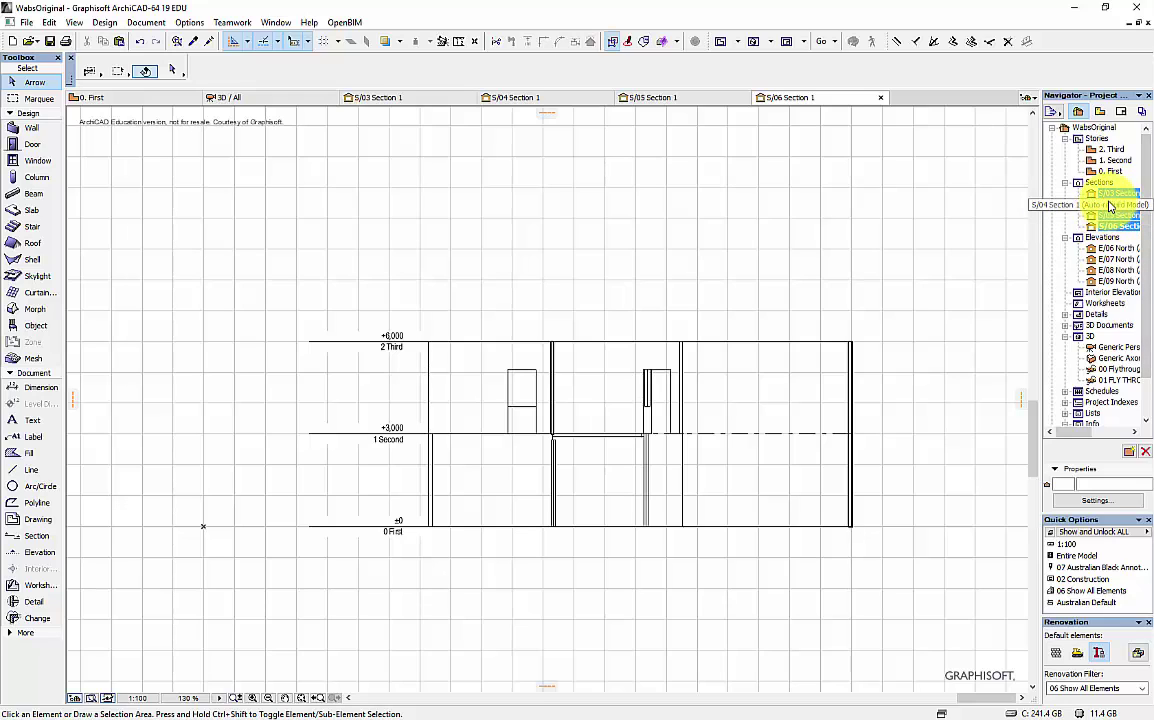
left_click(1100, 500)
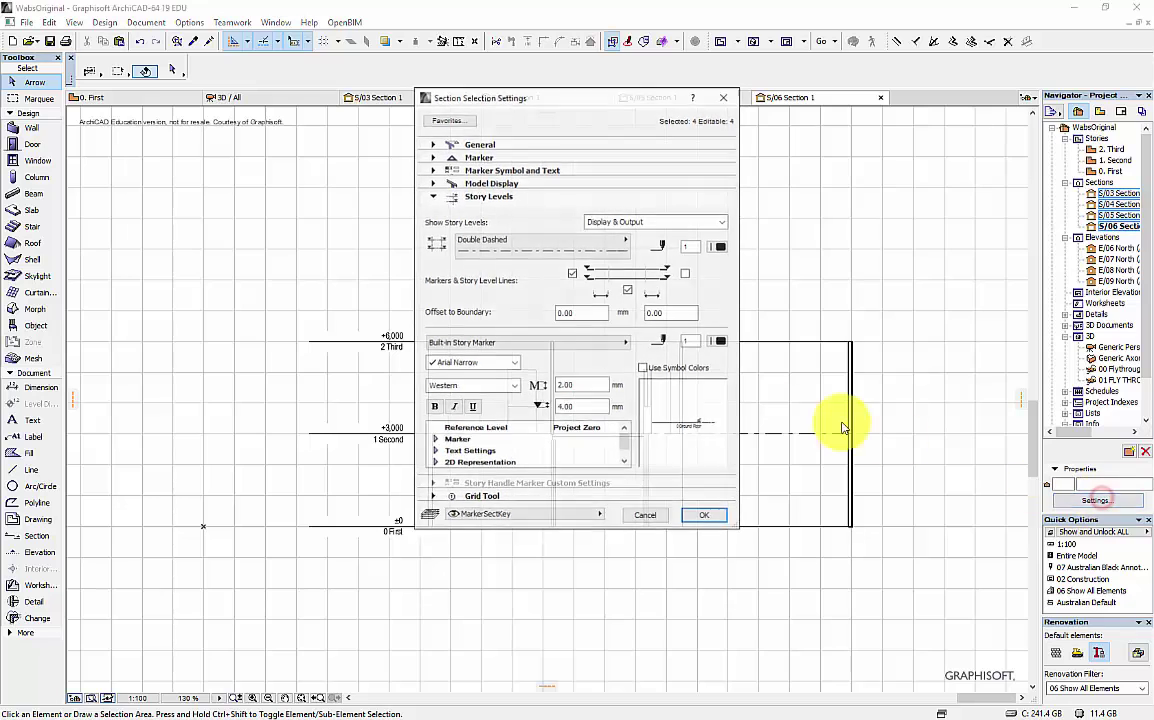
left_click(432, 157)
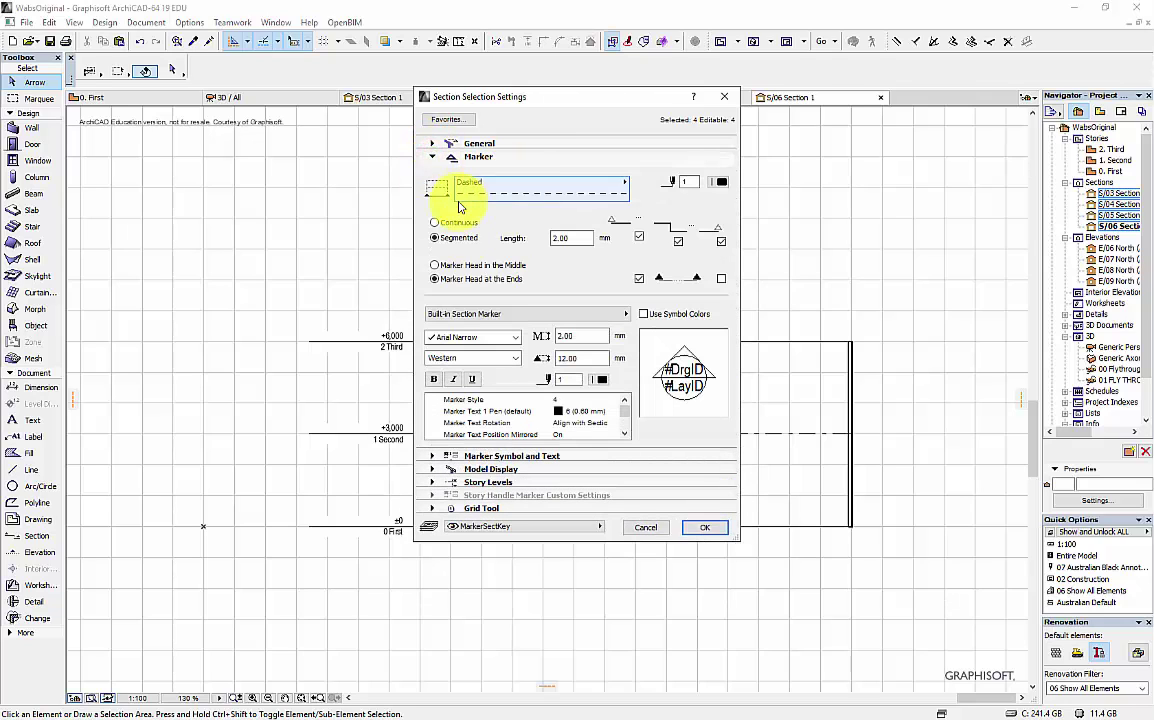
left_click(489, 315)
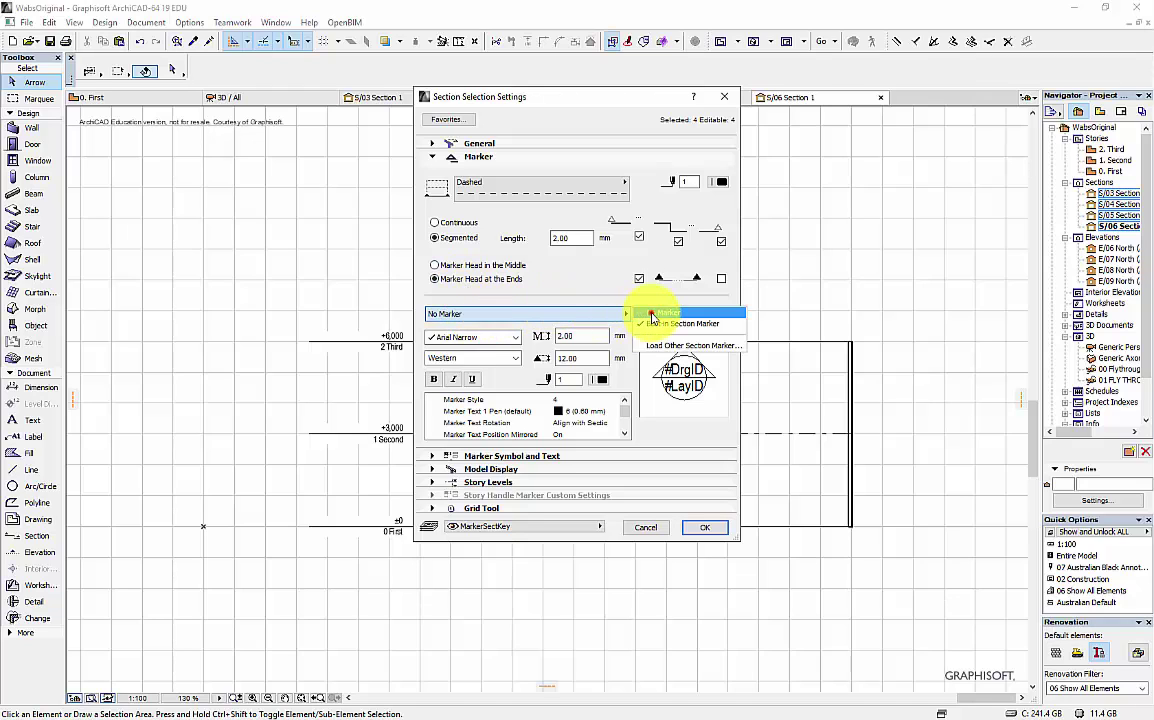
left_click(656, 312)
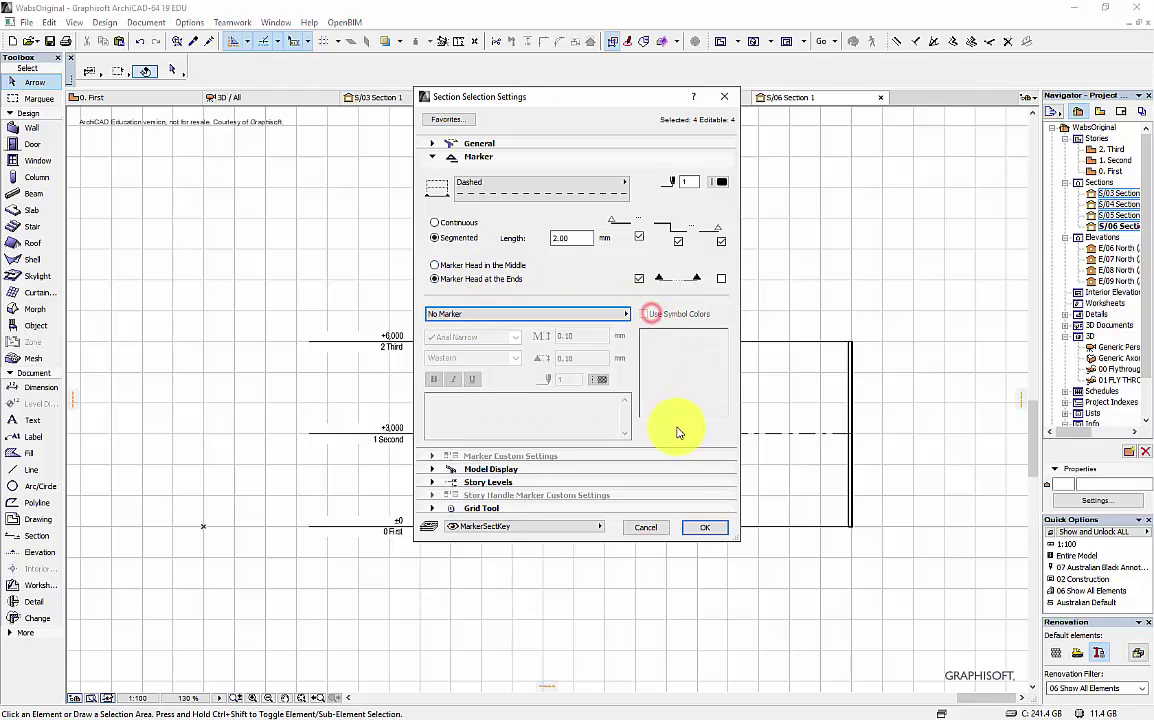
left_click(433, 158)
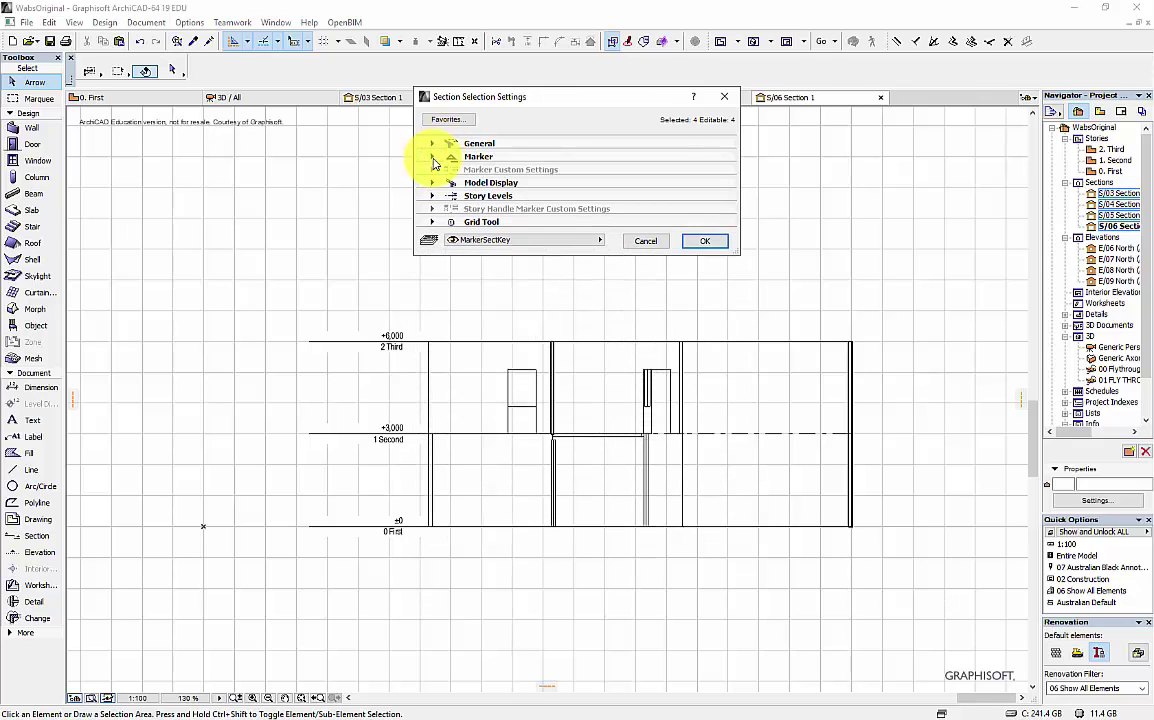
- Set Show Story Levels to None for the sections and confirm the settings
left_click(433, 184)
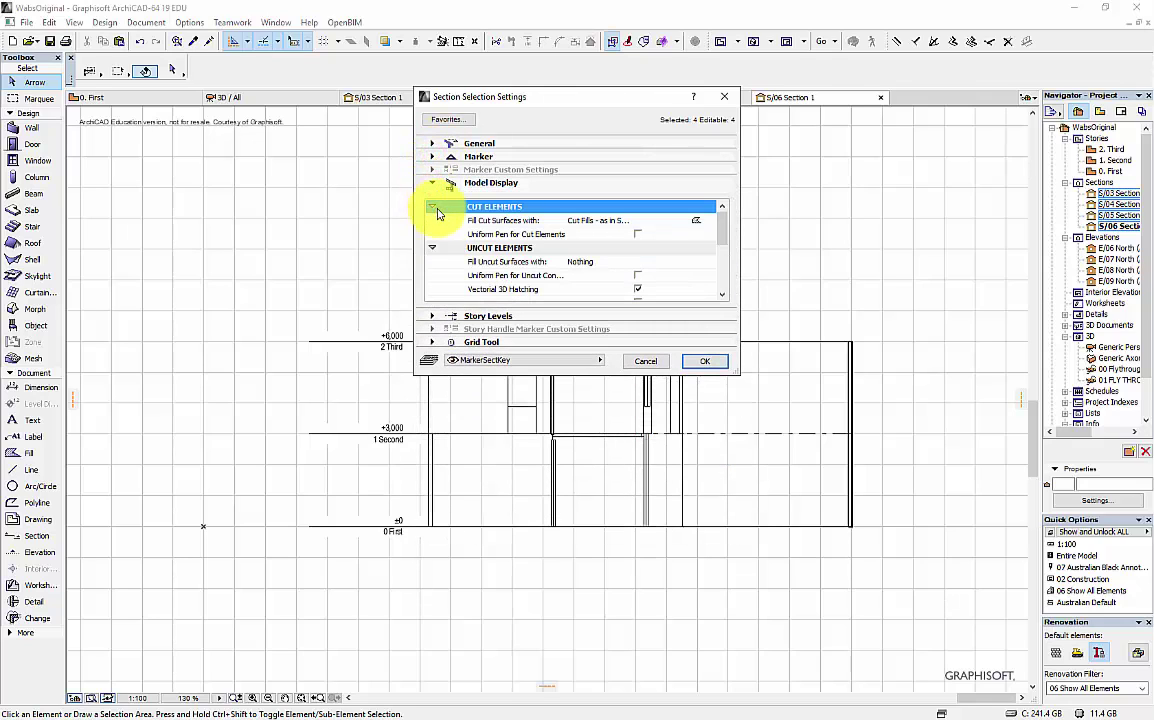
left_click(433, 207)
left_click(433, 220)
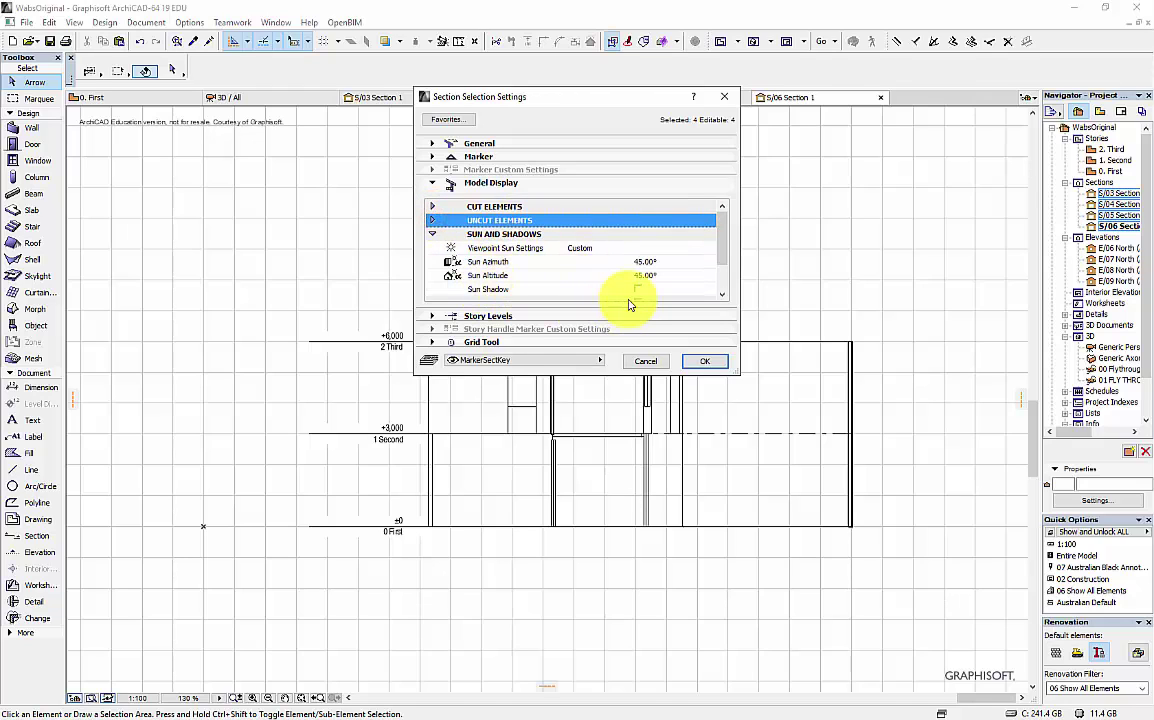
left_click(433, 183)
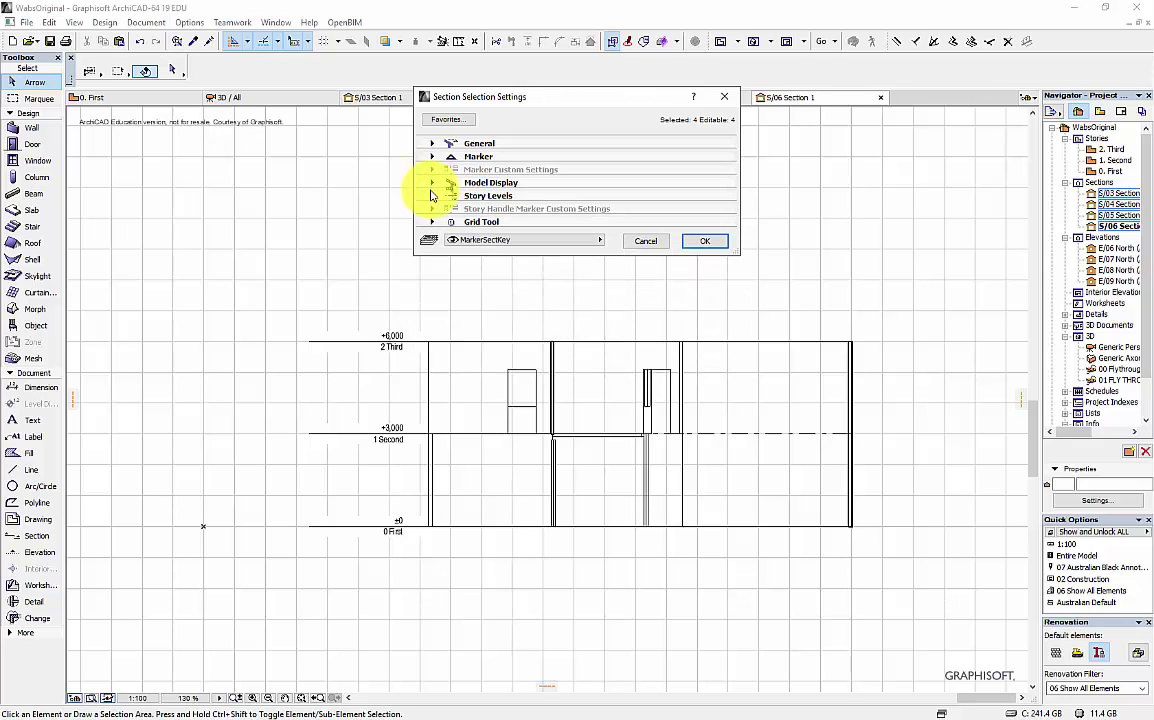
left_click(433, 196)
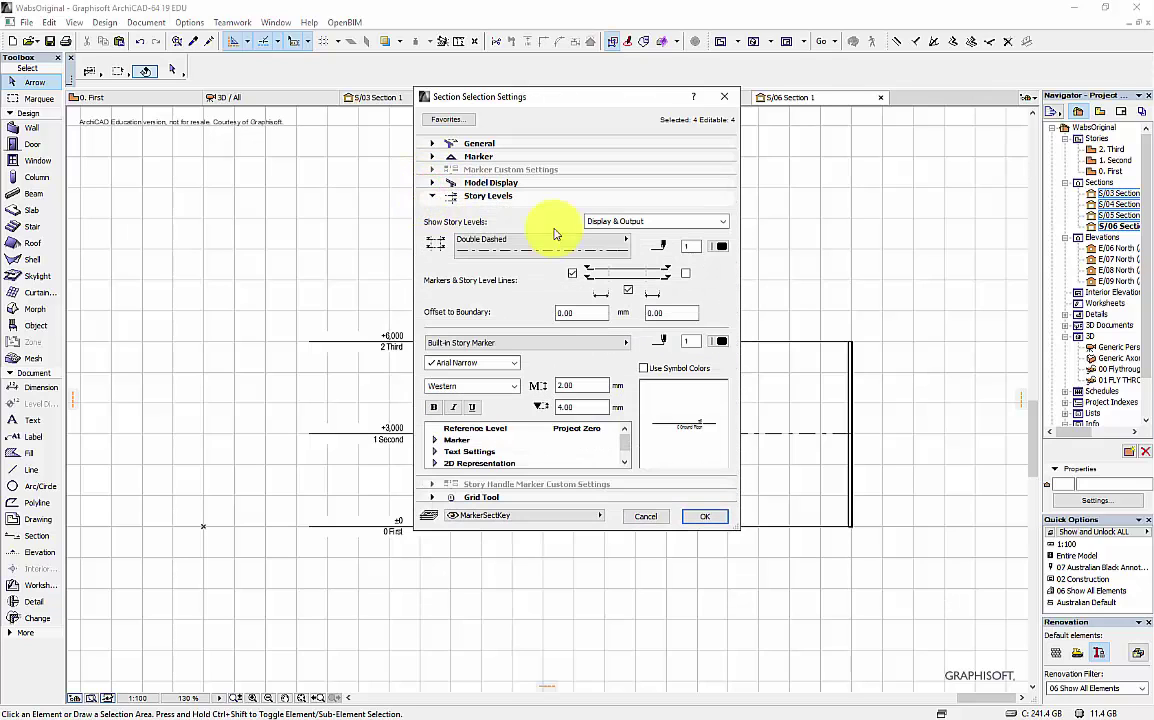
left_click(665, 223)
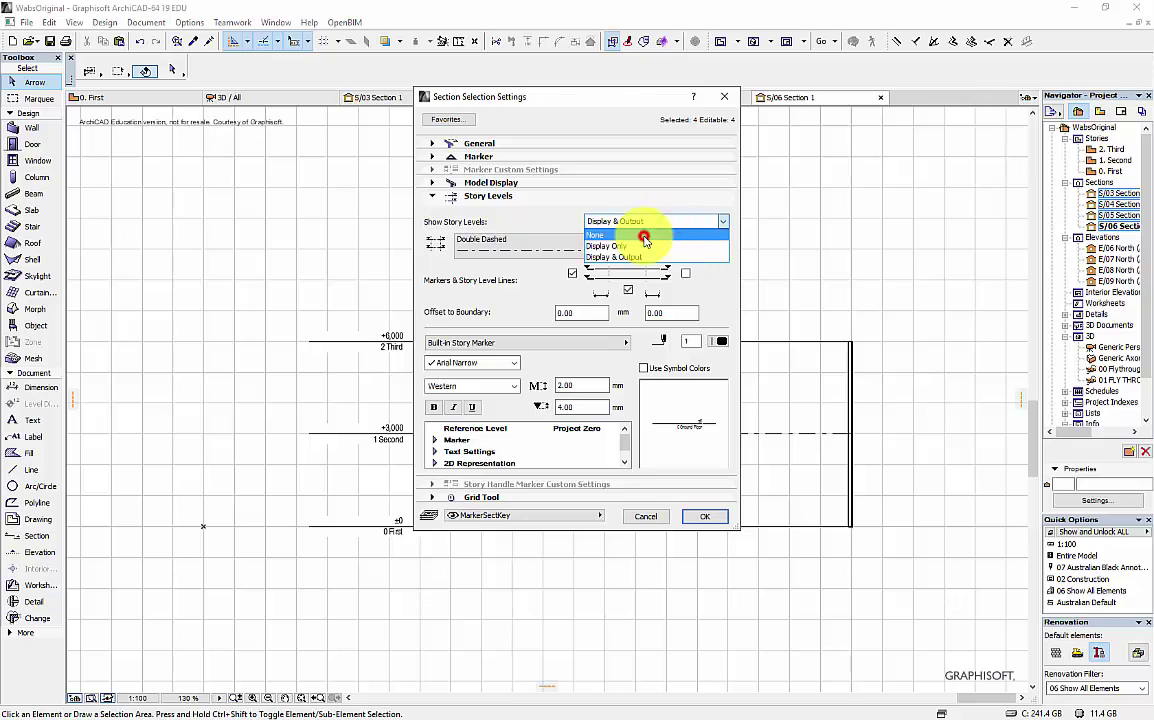
left_click(643, 236)
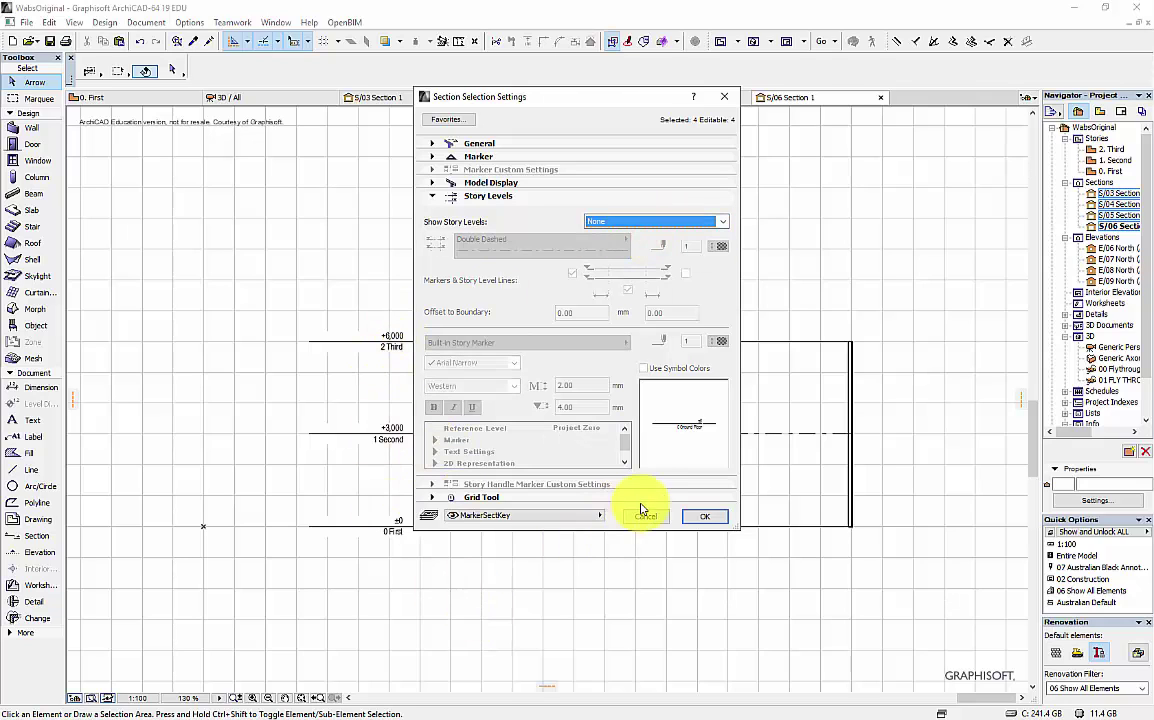
left_click(704, 517)
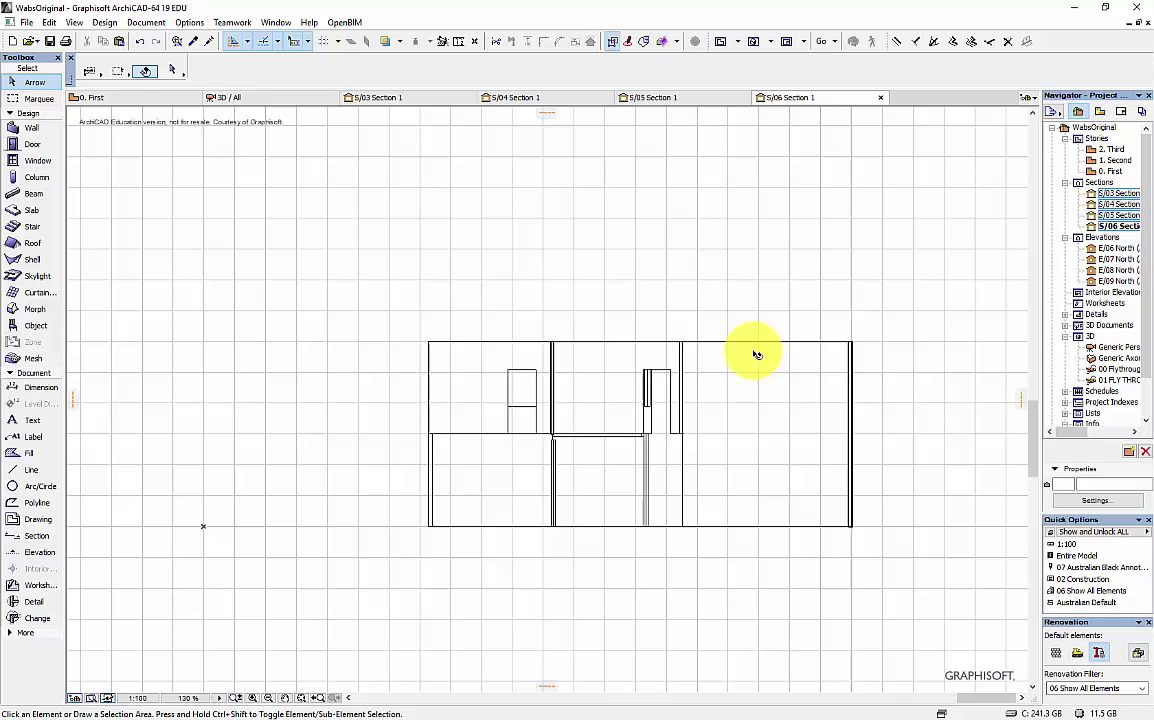
- Open the SK11 Sheet 1 layout from 1 Design SK > 3 Sections in the Layout Book
left_click(943, 265)
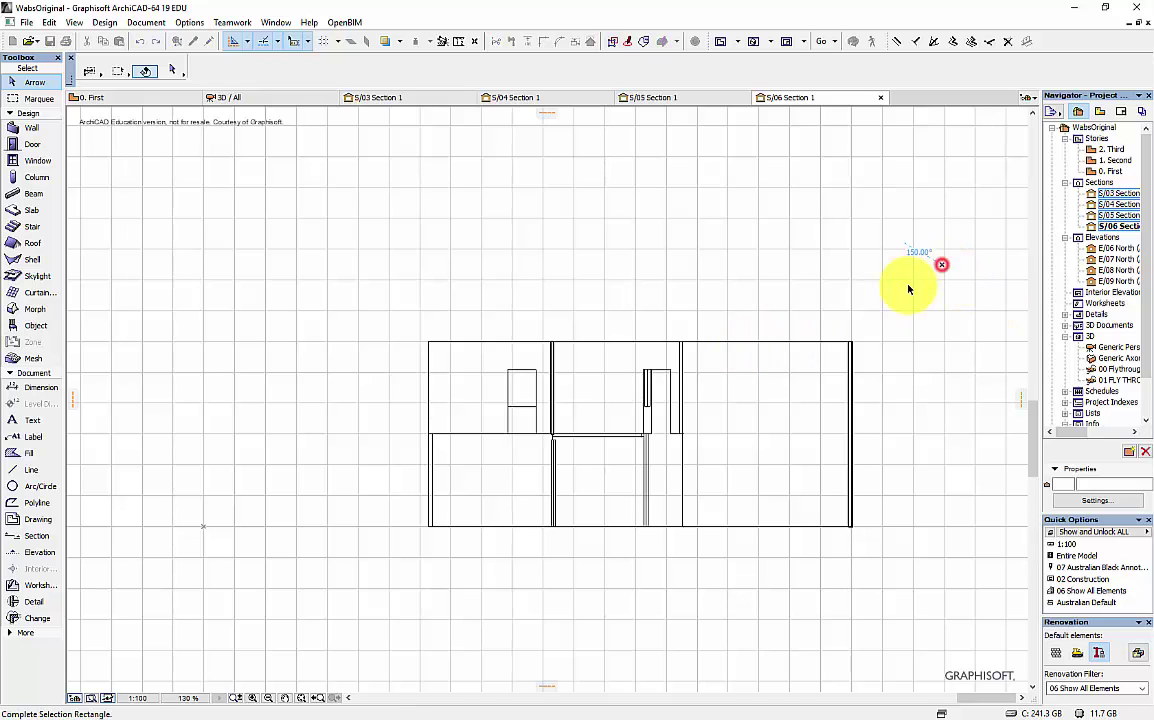
left_click(945, 224)
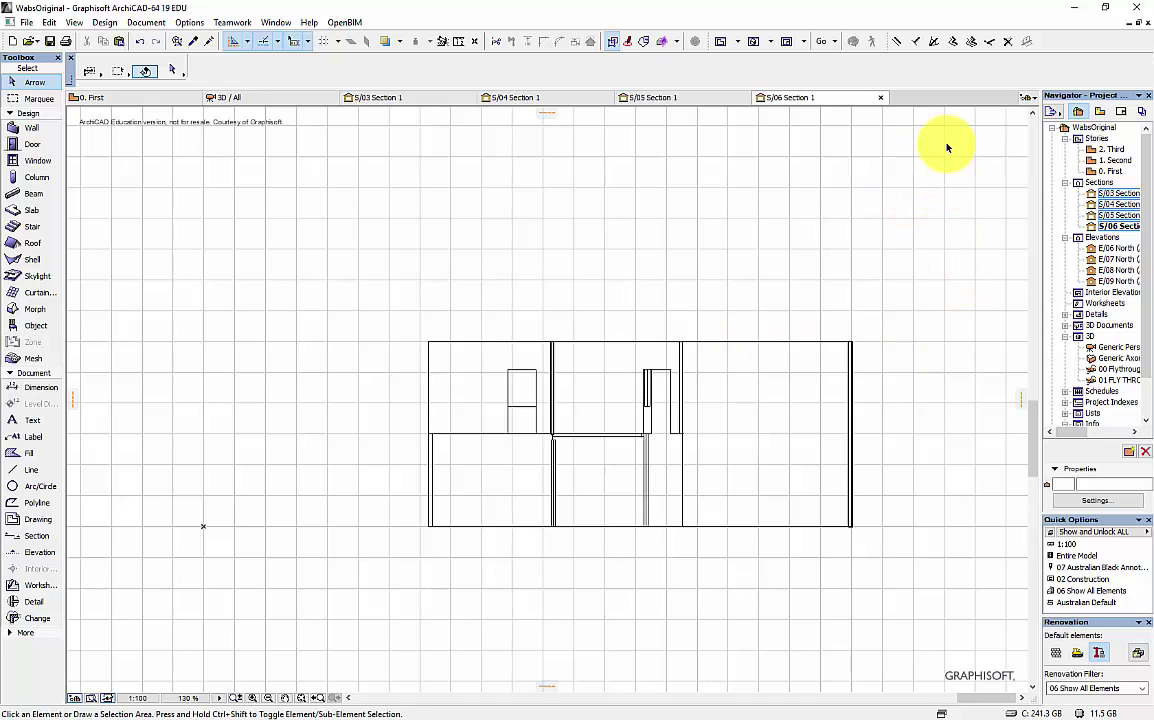
left_click(1121, 112)
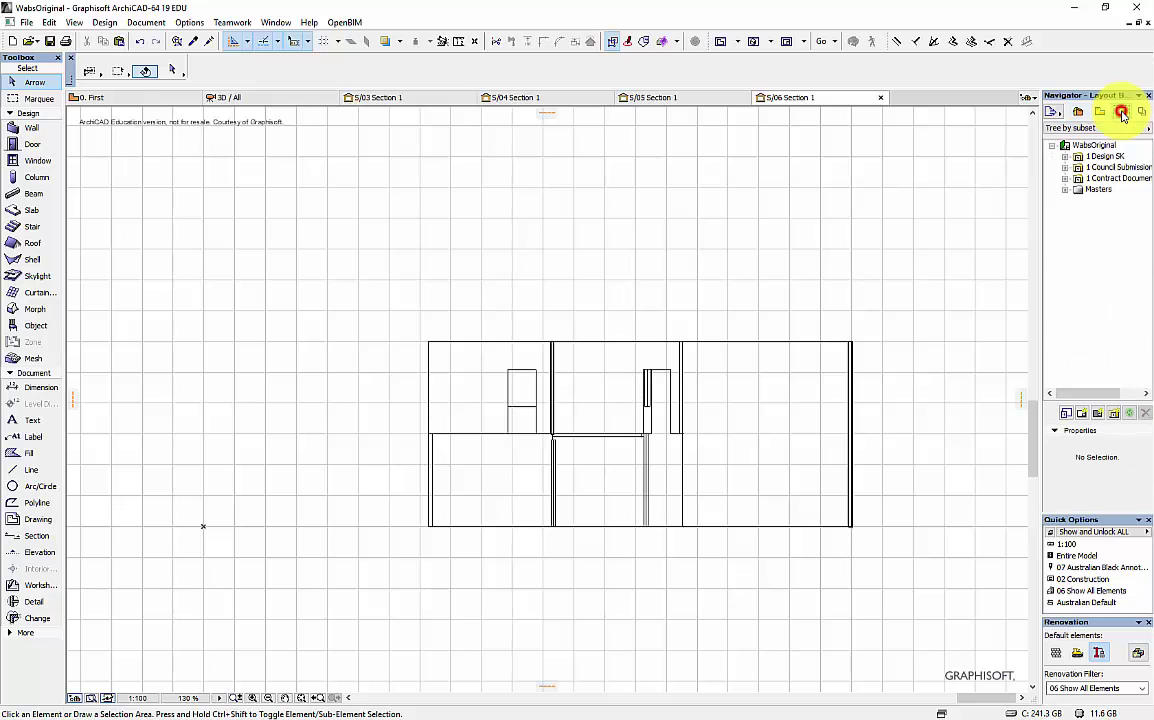
left_click(1065, 156)
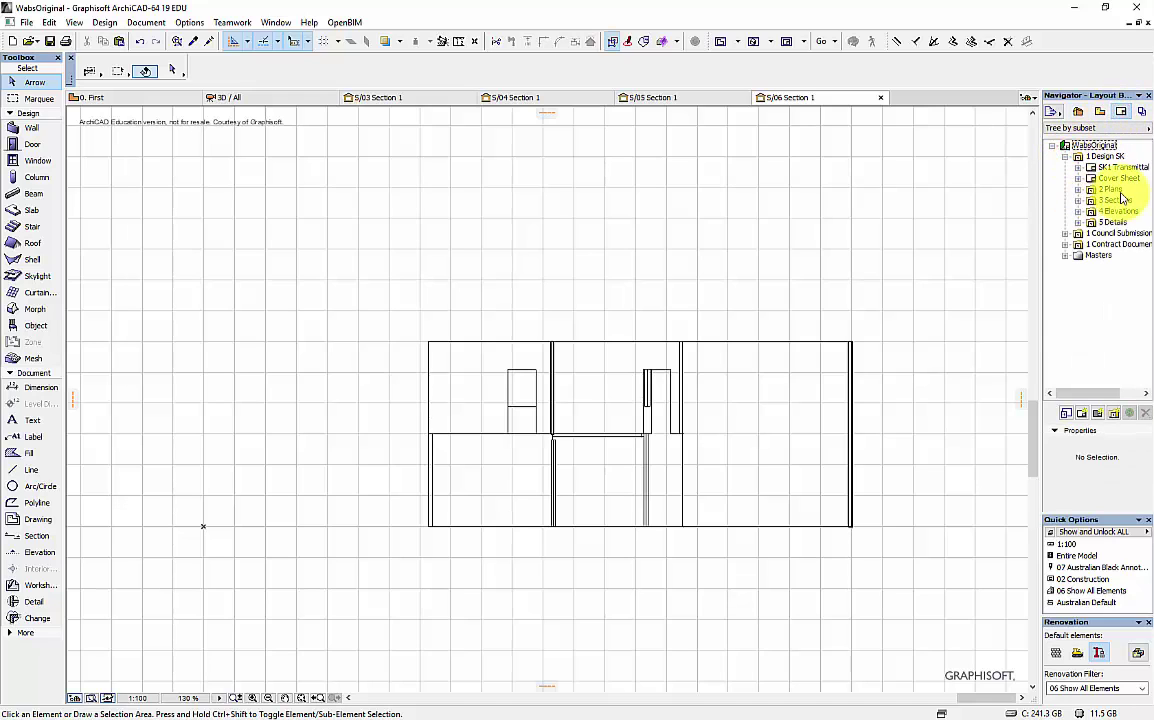
left_click(1078, 201)
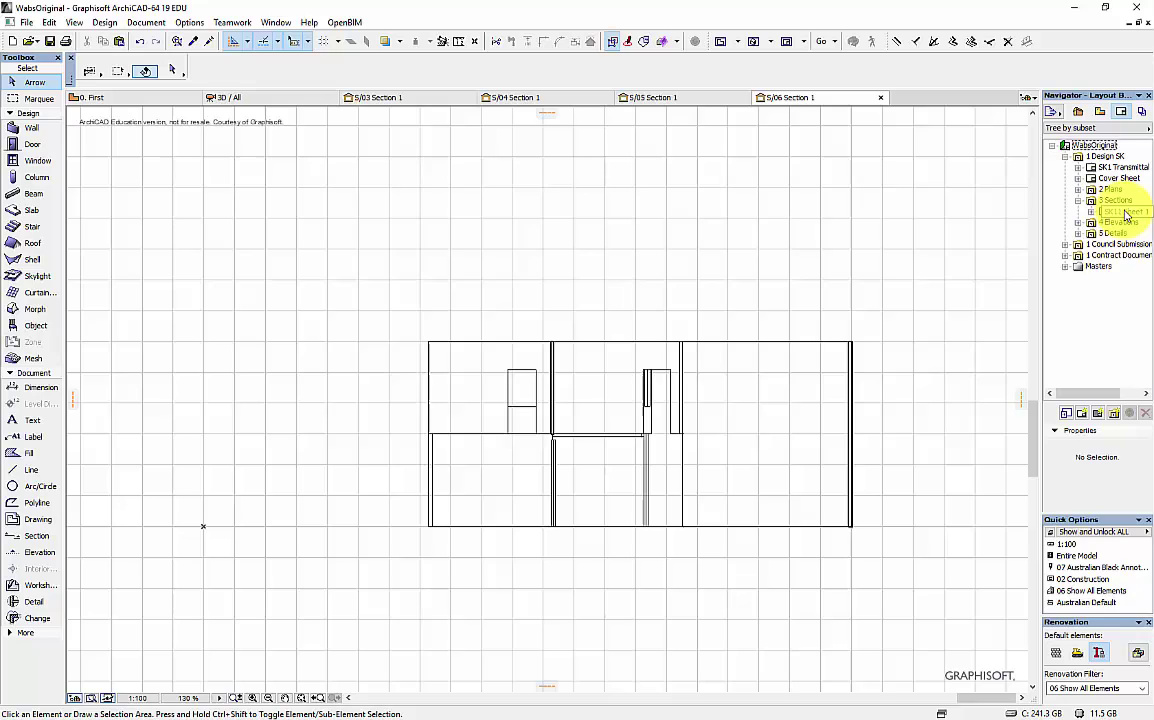
double_click(1126, 212)
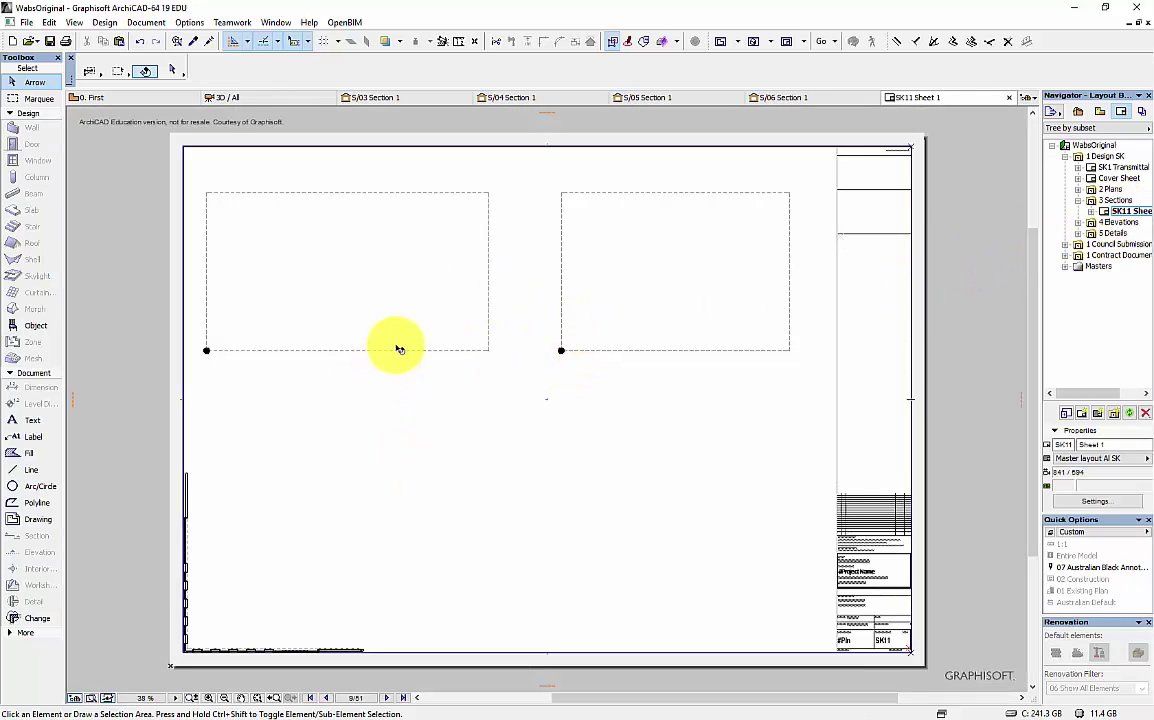
- Delete both Section drawing placeholders from the sheet and return to the Project Map
left_click(423, 295)
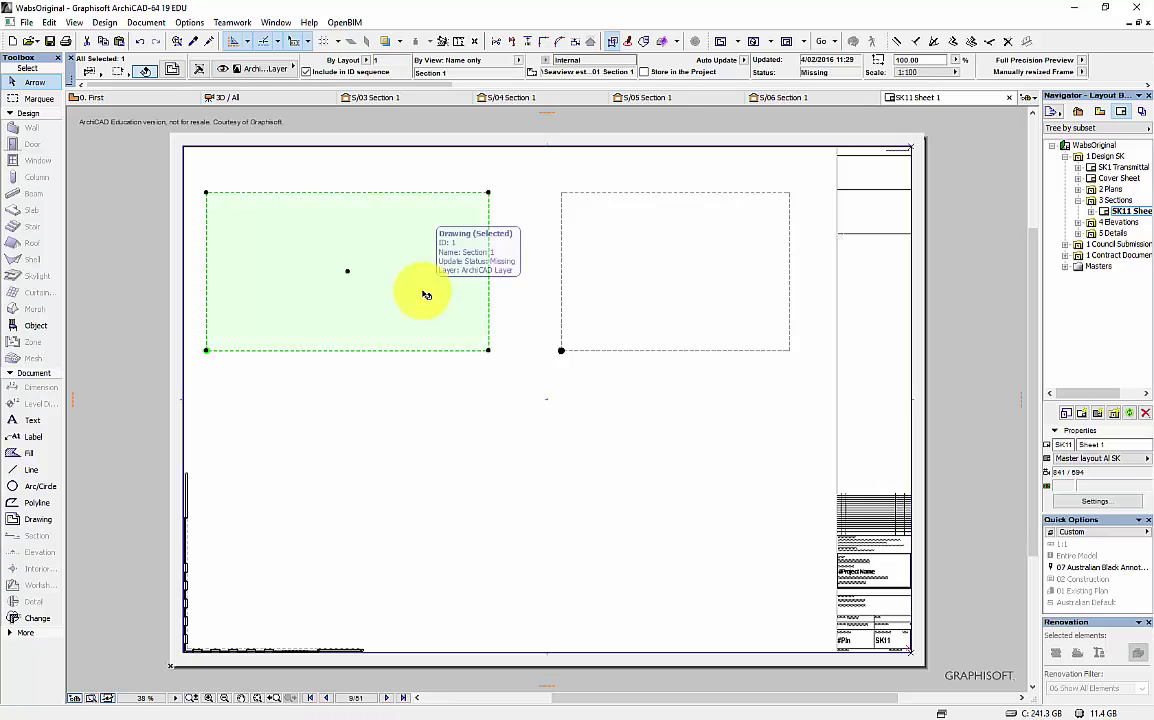
key("Delete")
left_click(648, 281)
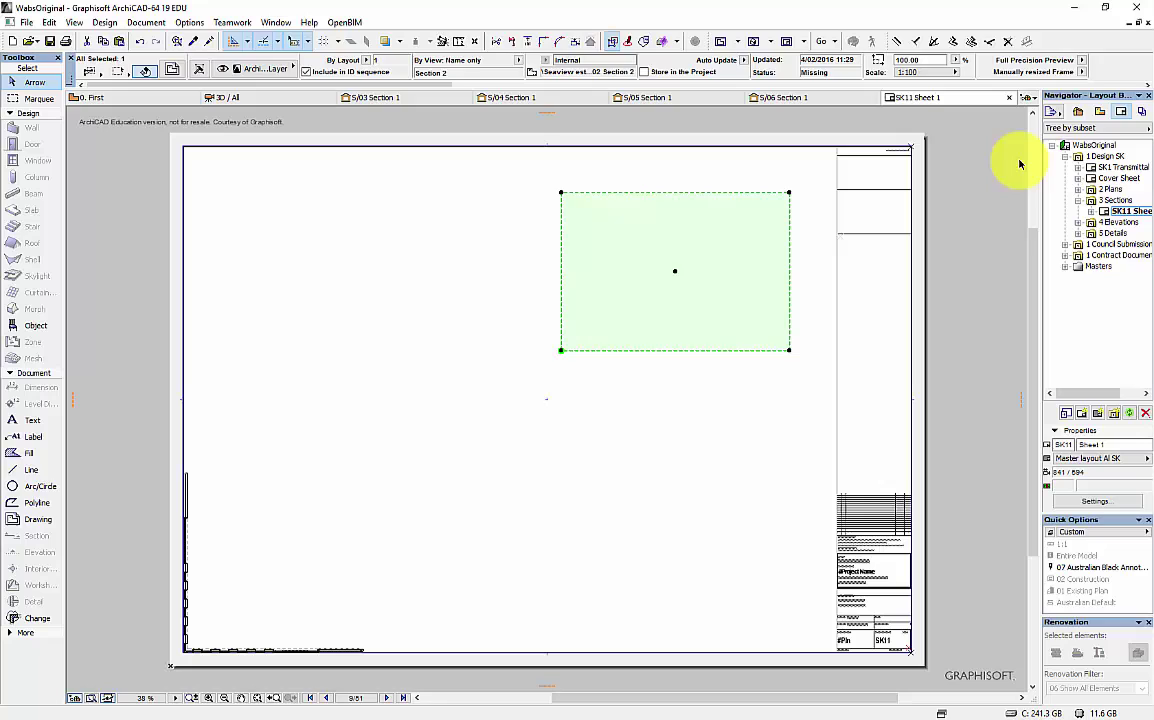
key("Delete")
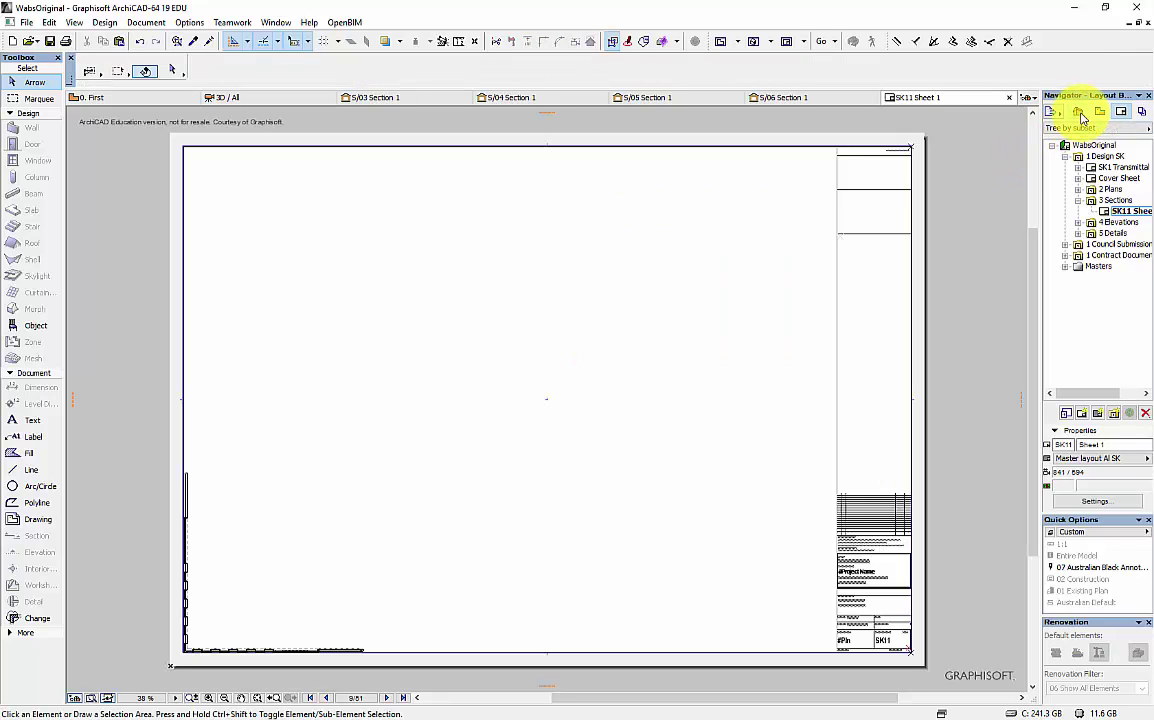
left_click(1079, 113)
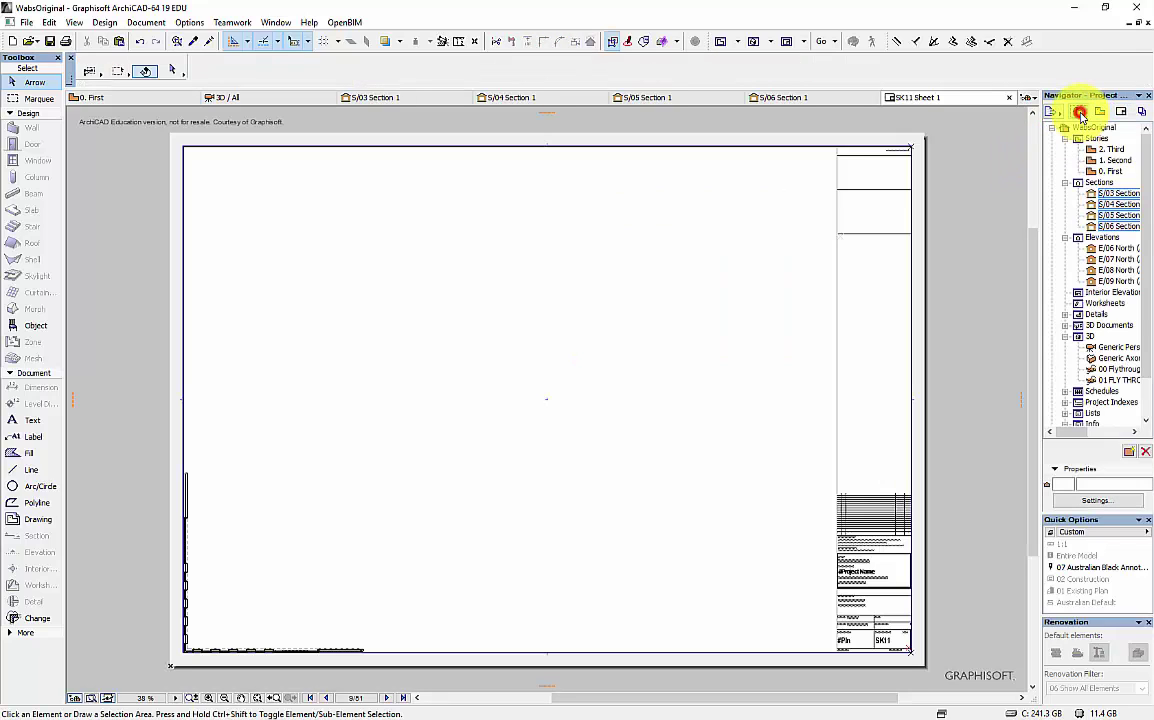
left_click(1107, 194)
right_click(1110, 195)
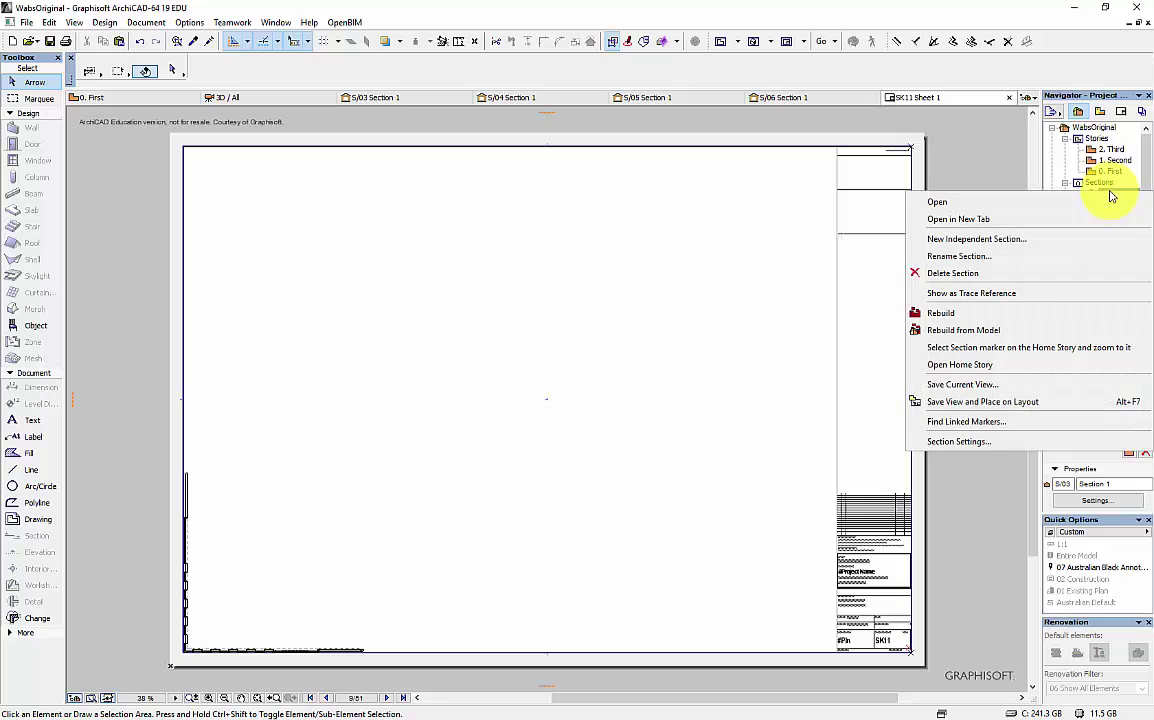
left_click(1008, 404)
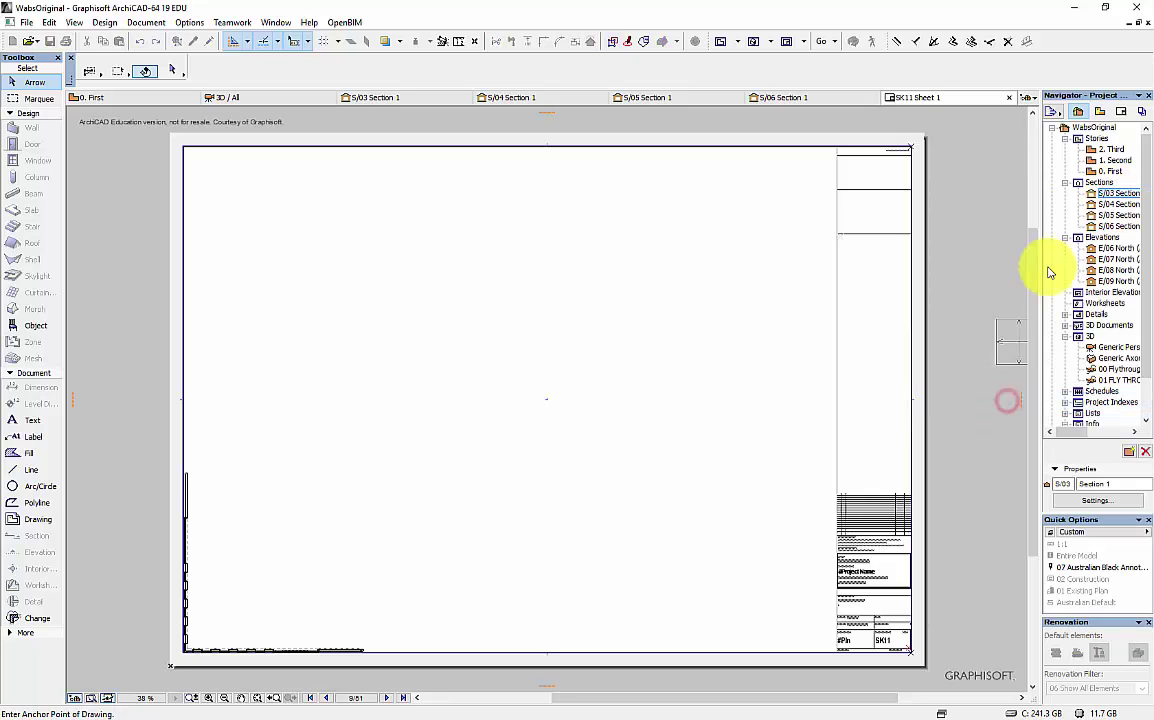
left_click(326, 243)
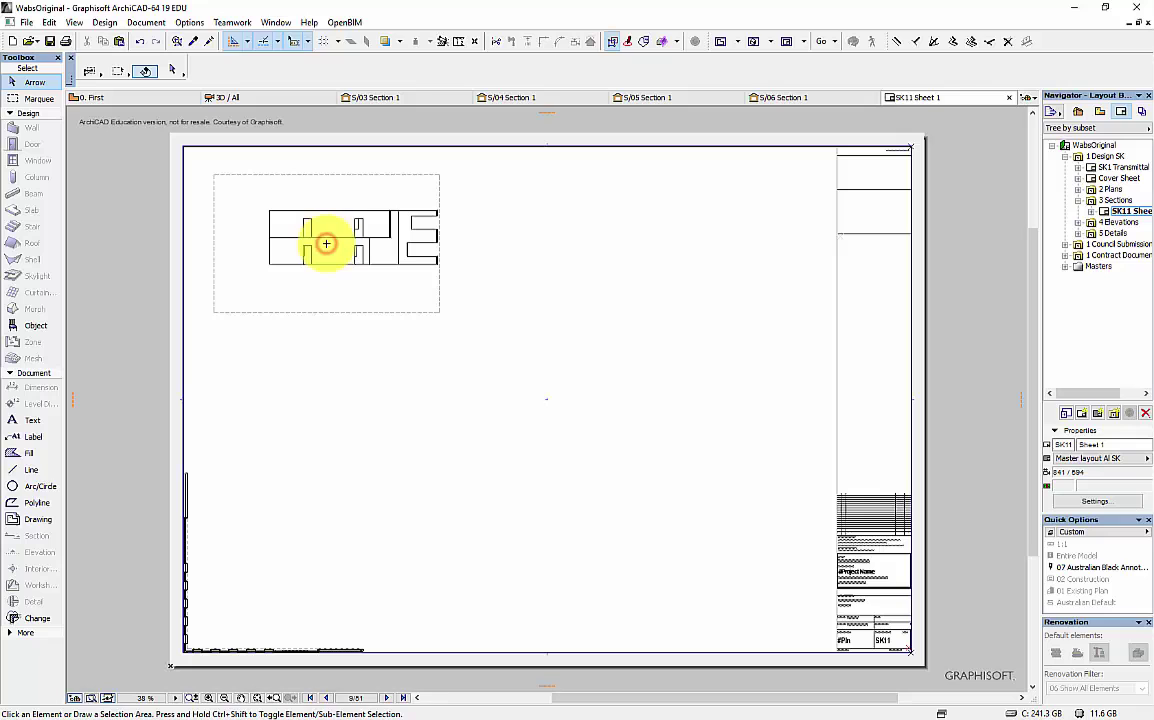
left_click(1077, 111)
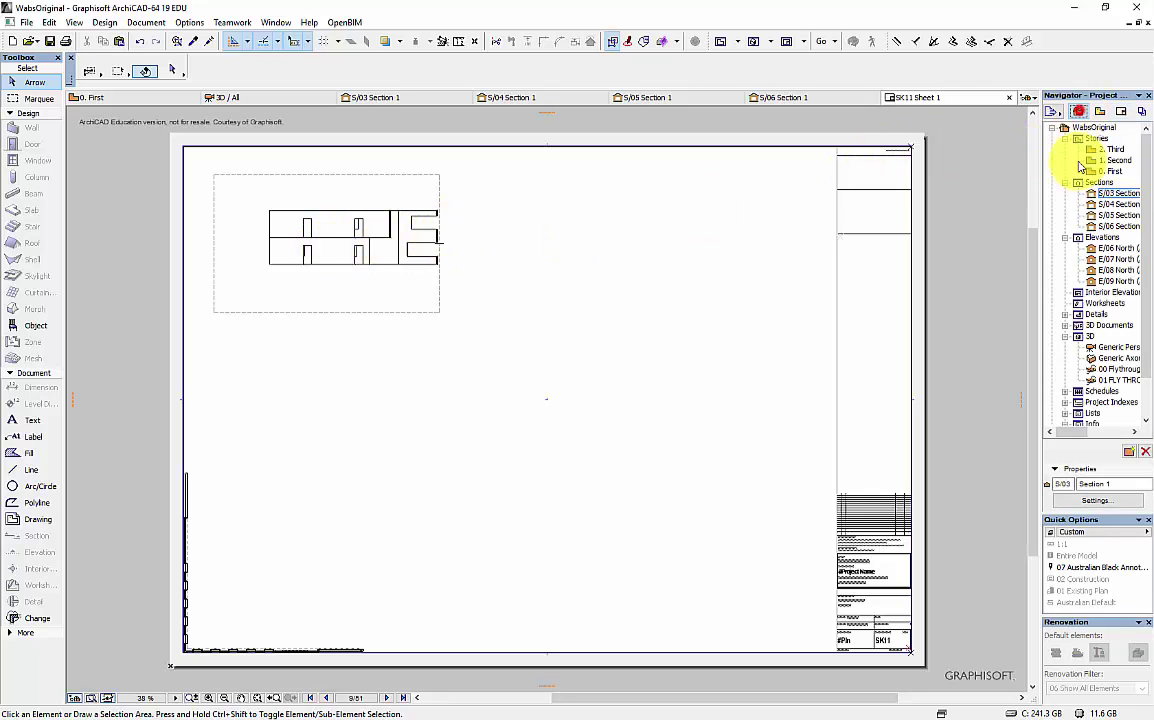
right_click(1118, 205)
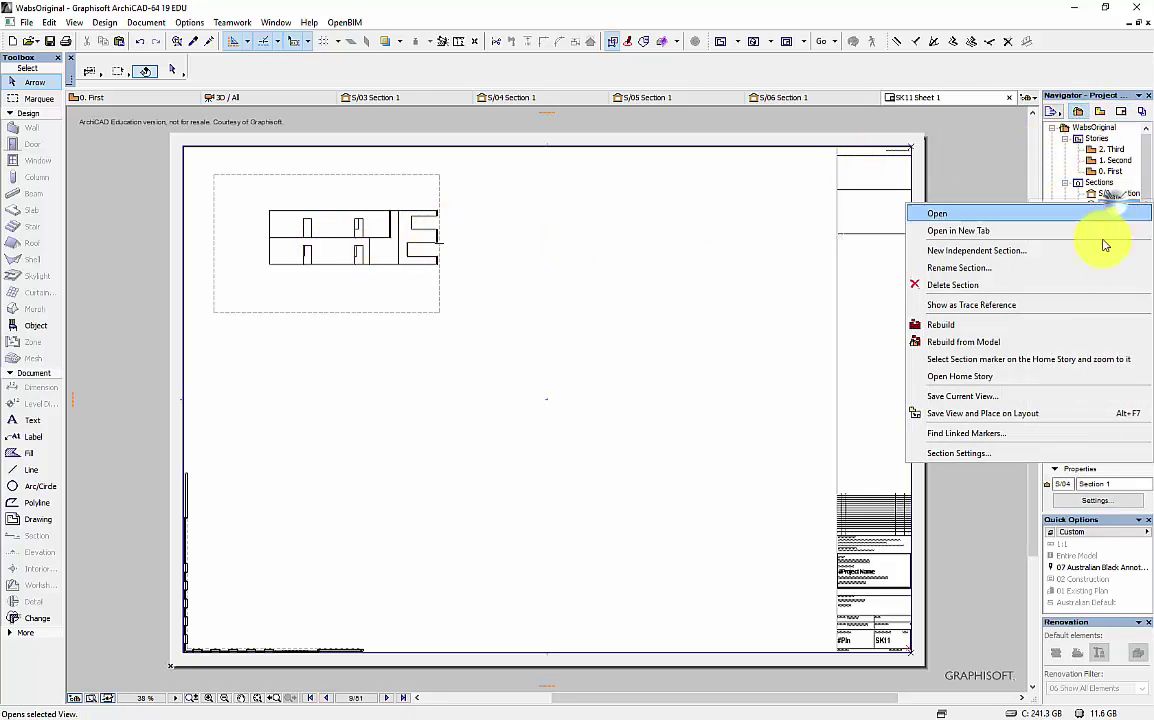
left_click(975, 413)
left_click(636, 245)
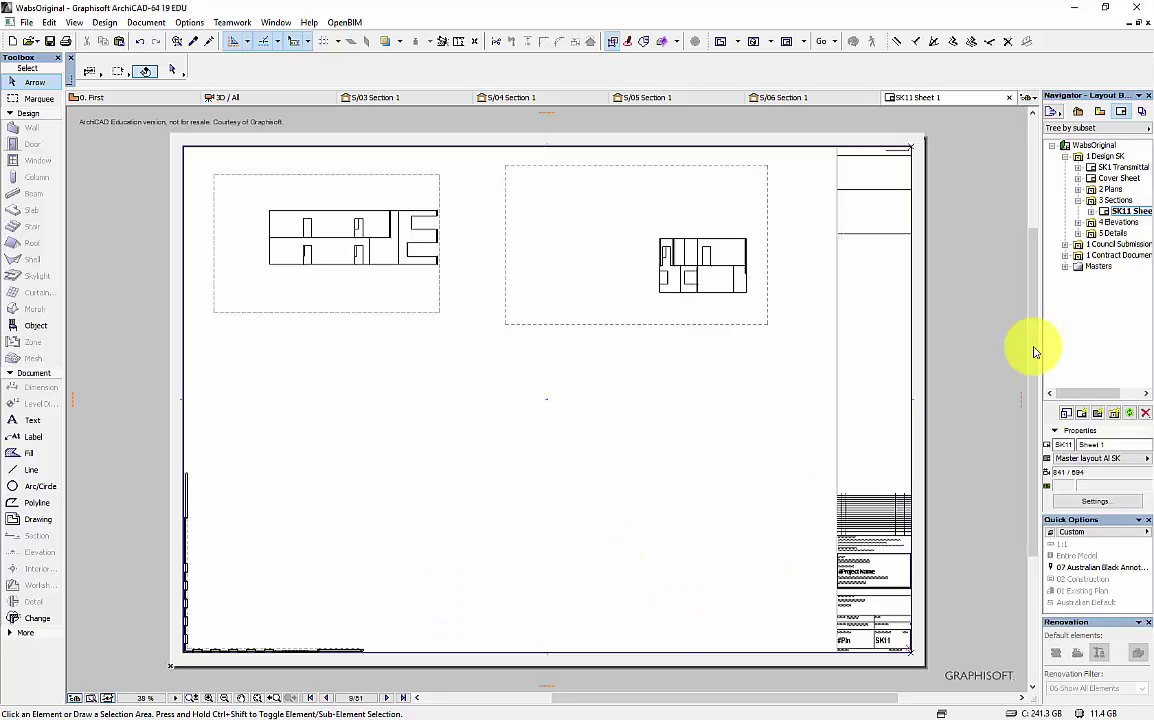
left_click(1072, 112)
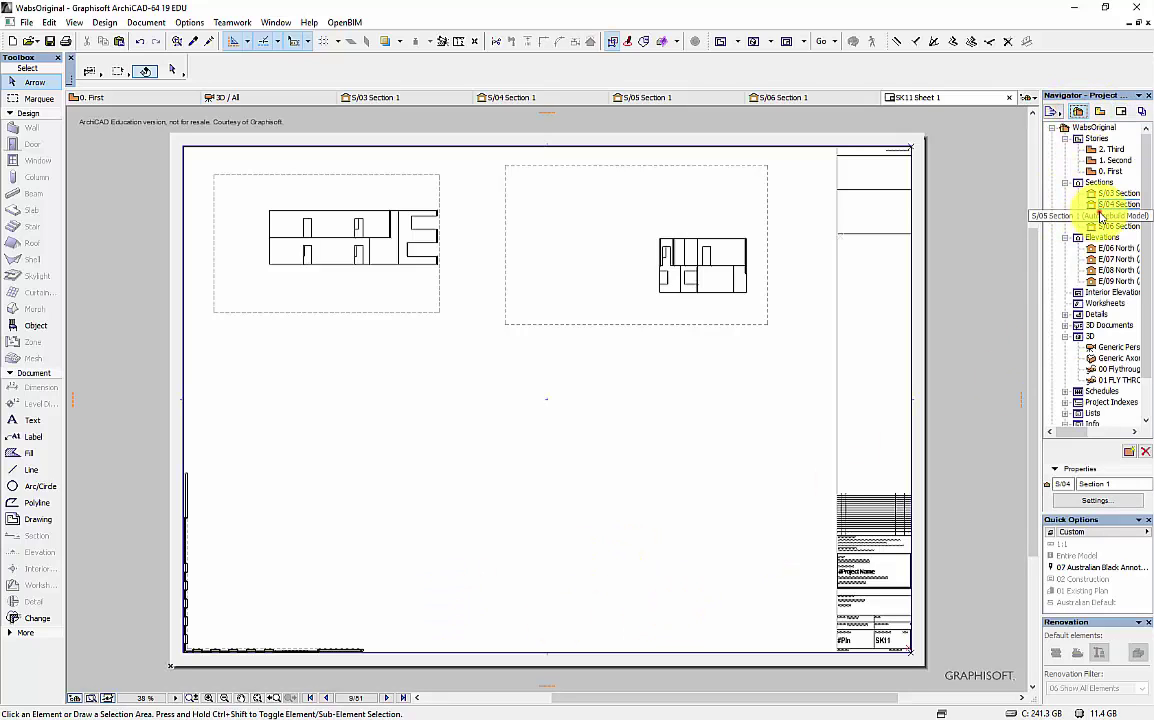
right_click(1104, 218)
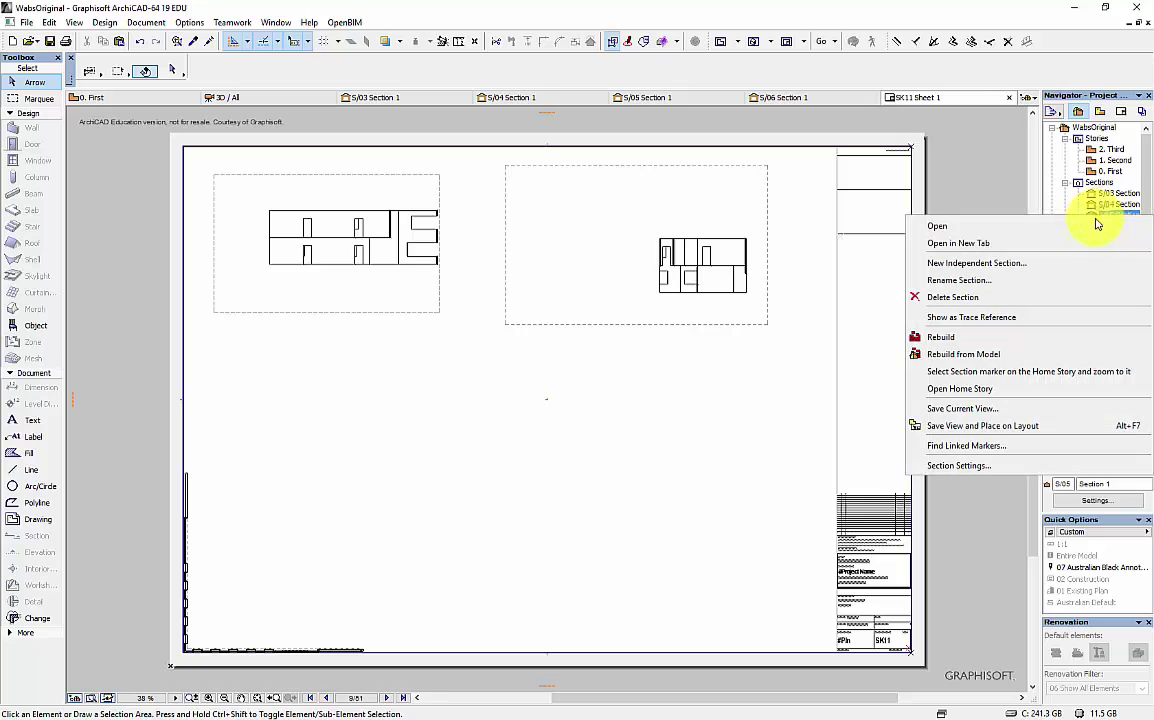
left_click(976, 424)
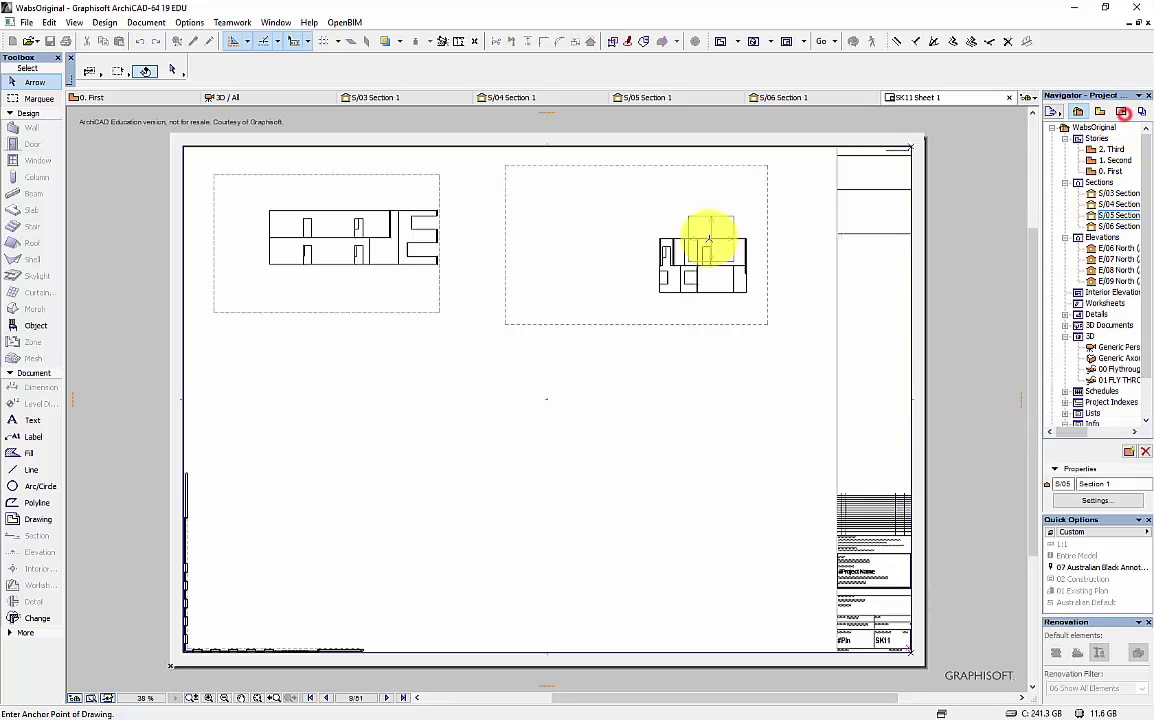
left_click(353, 443)
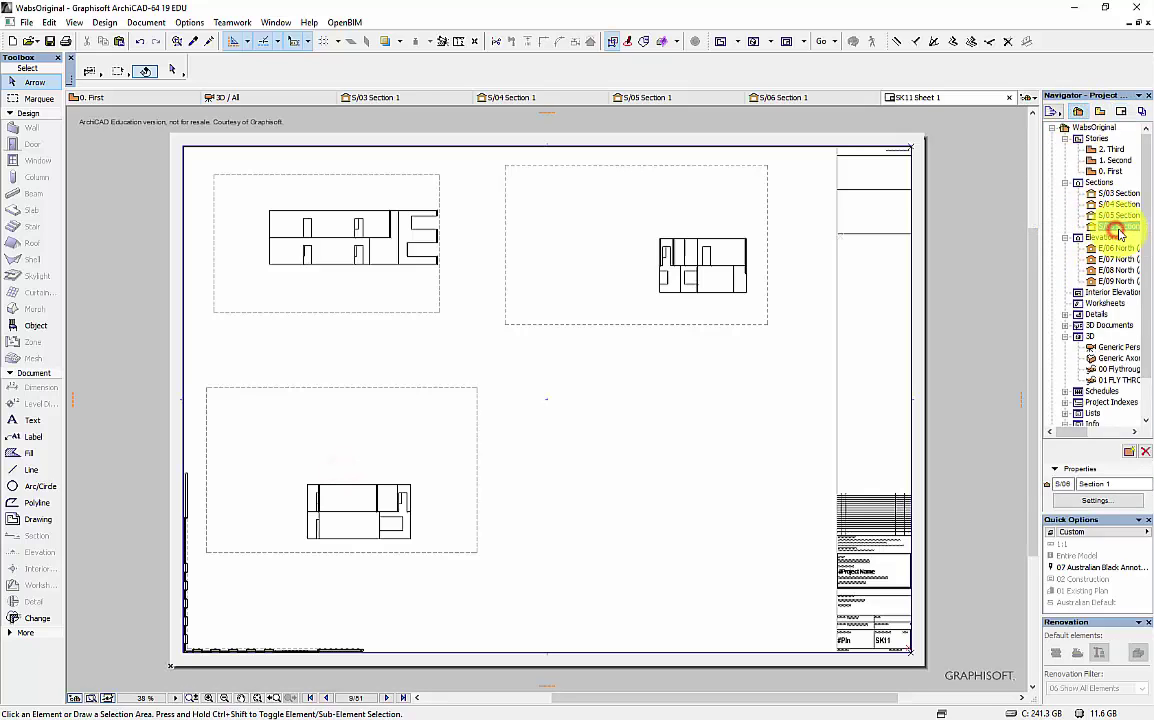
right_click(1117, 231)
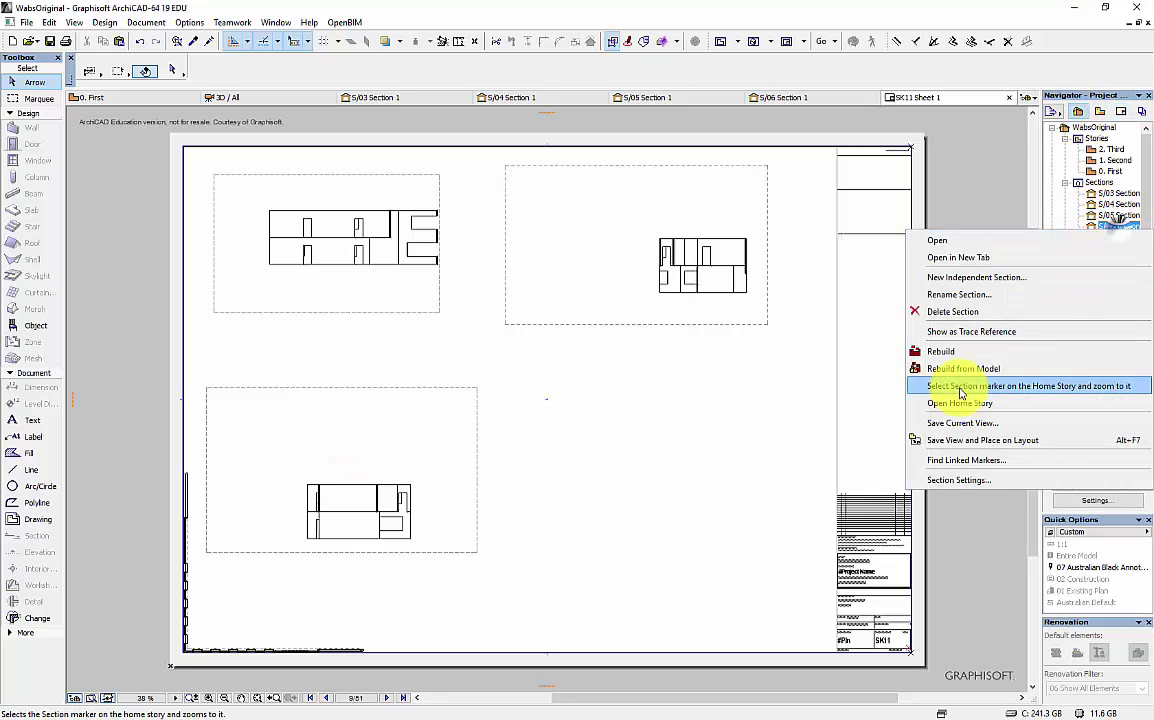
left_click(972, 441)
left_click(657, 476)
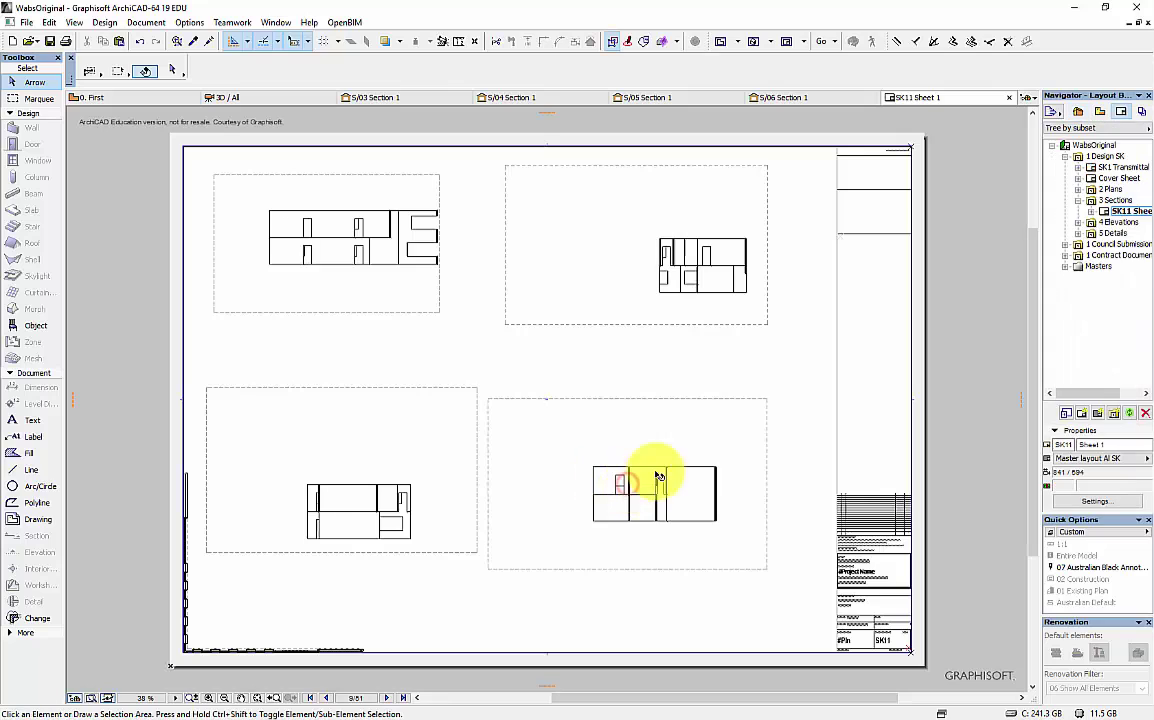
left_click(777, 364)
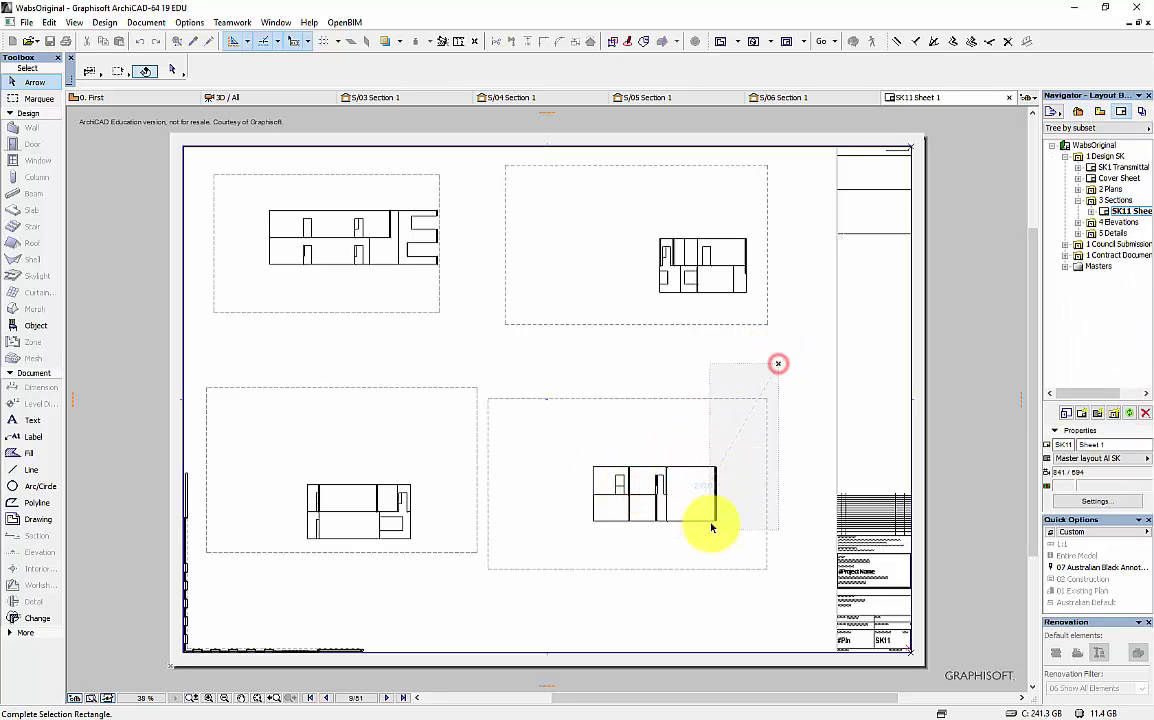
left_click(799, 385)
left_click(681, 473)
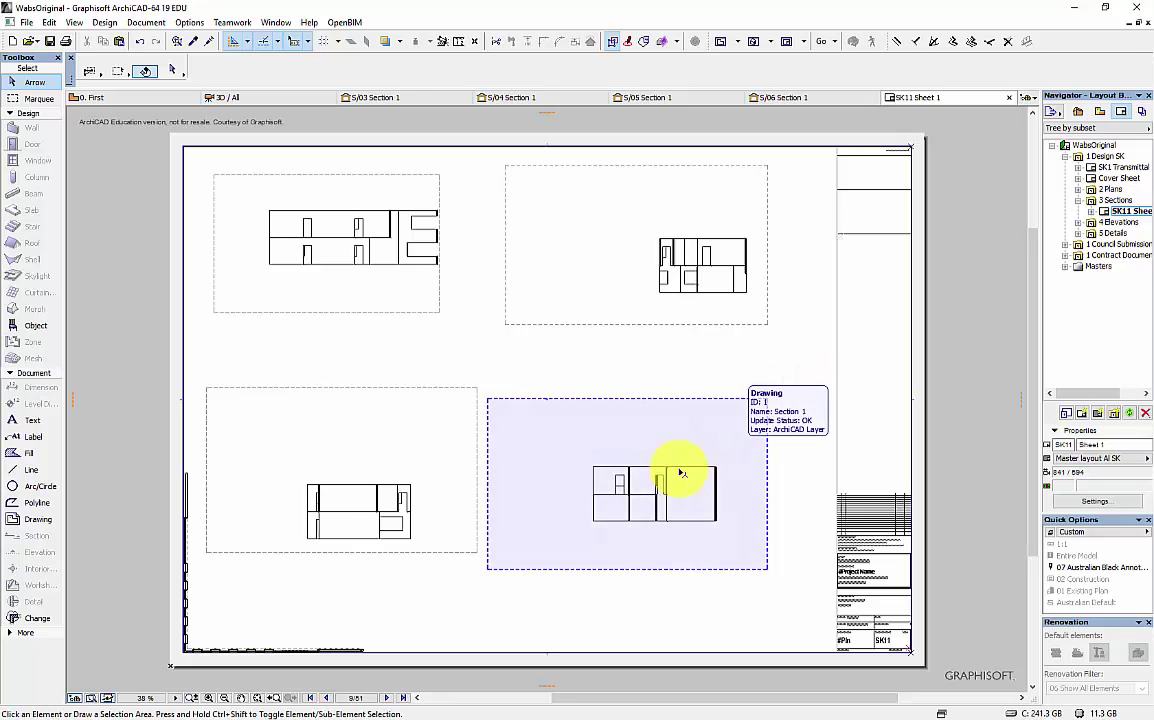
key("Escape")
scroll(716, 497, "up", 3)
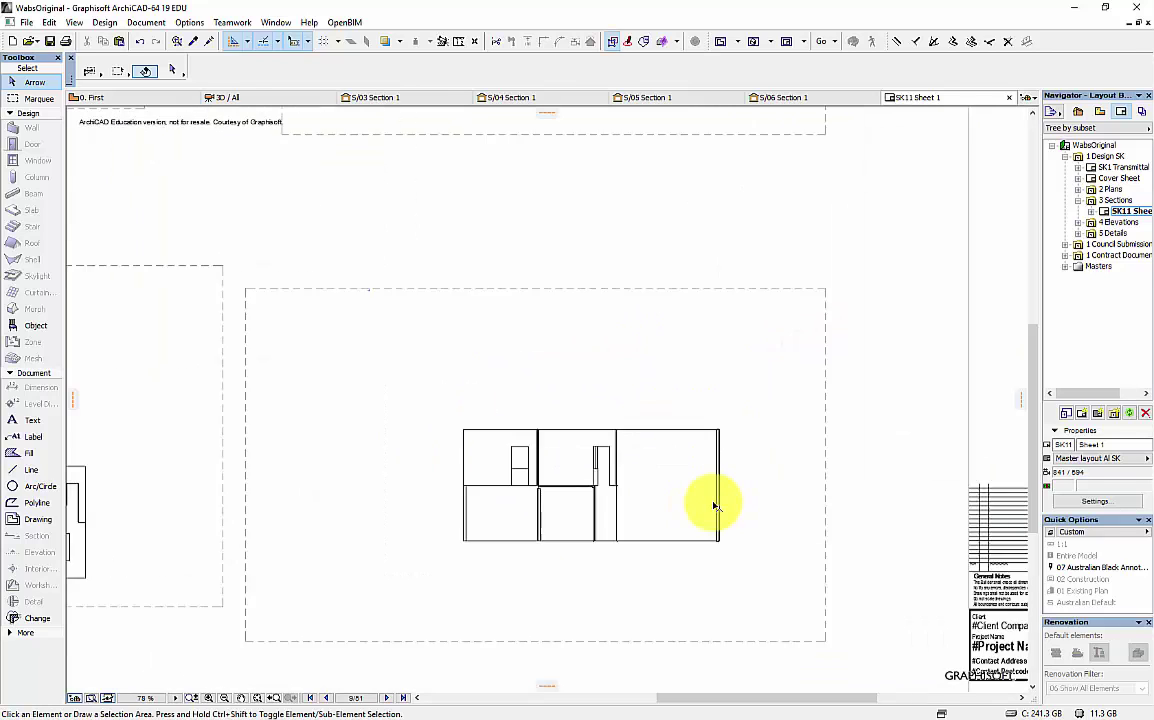
scroll(714, 505, "up", 5)
scroll(729, 489, "down", 4)
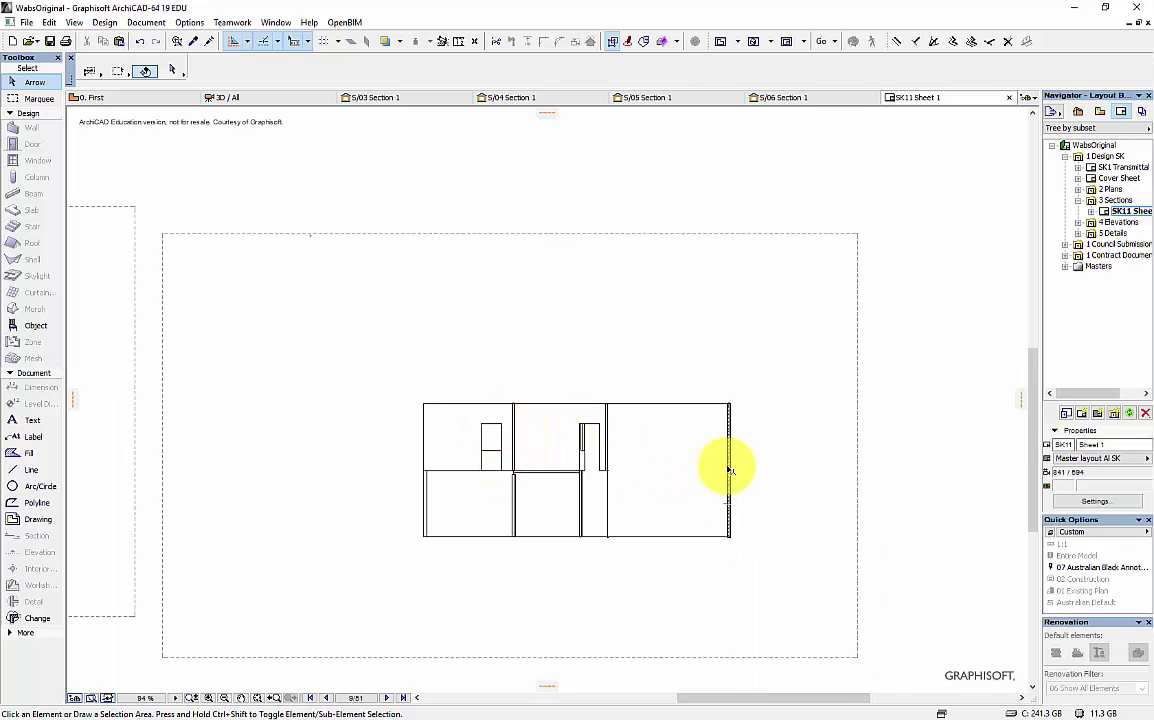
scroll(729, 468, "up", 2)
scroll(690, 460, "down", 6)
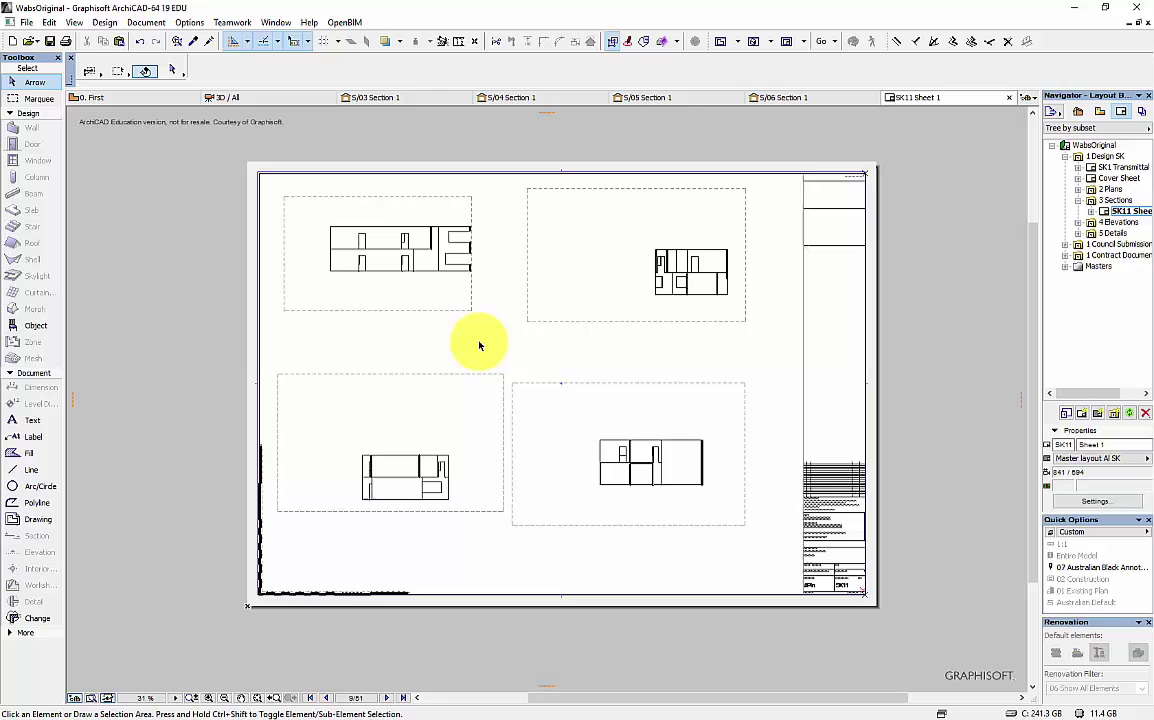
left_click(479, 343)
left_click(469, 353)
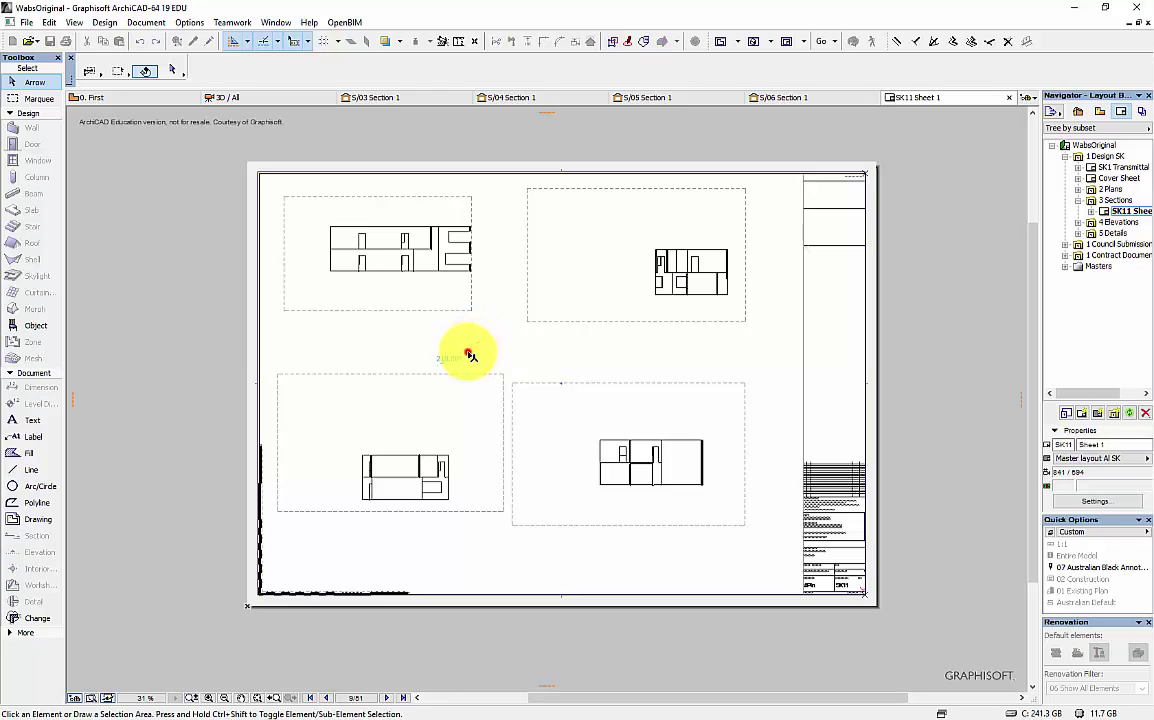
- Save the SK11 layout as DWG.dwg in the wabs folder using the Special Built-in Translator
left_click(27, 22)
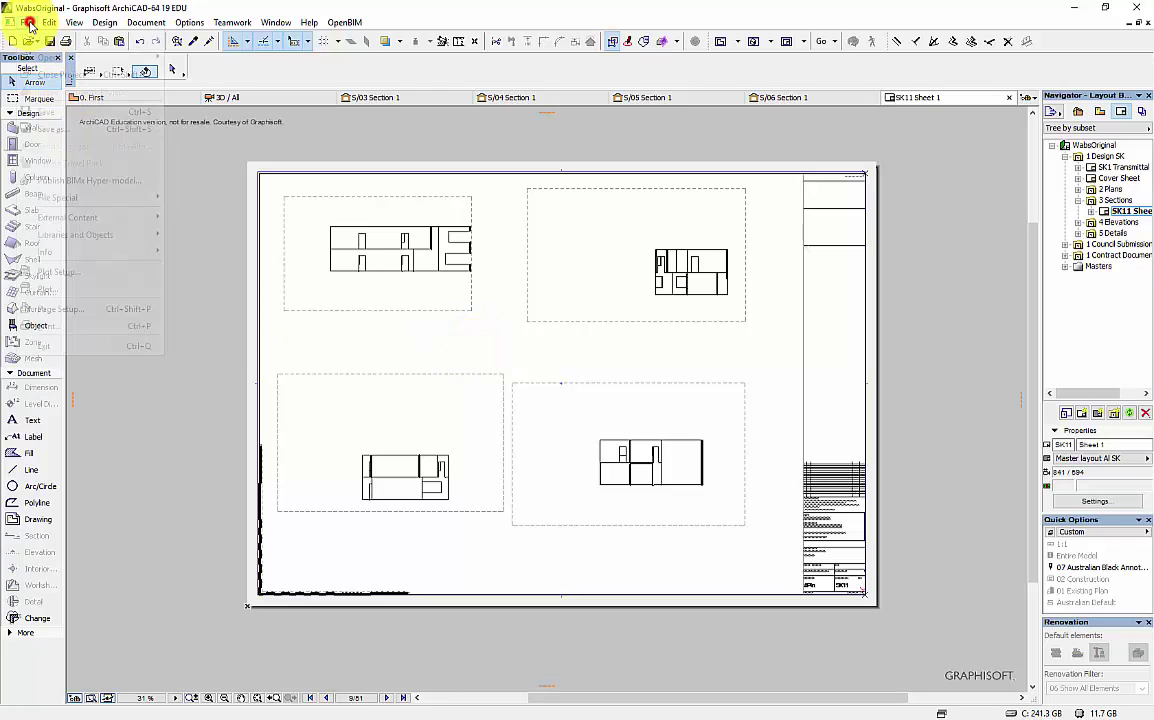
left_click(47, 129)
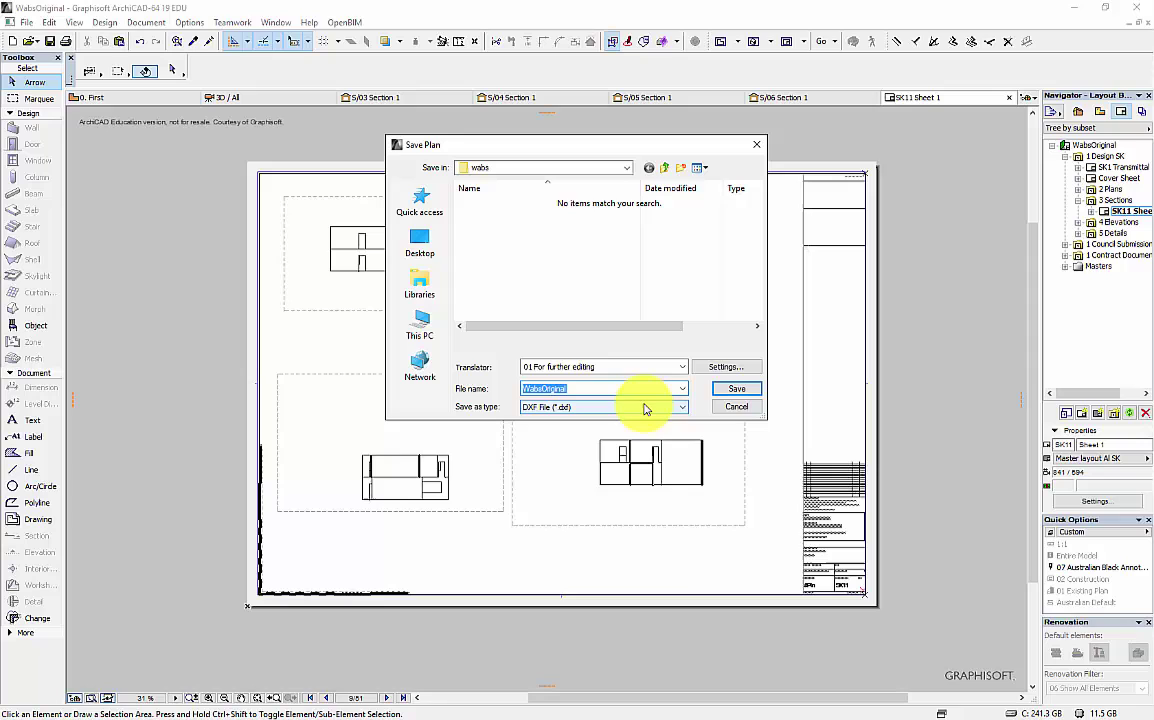
left_click(645, 408)
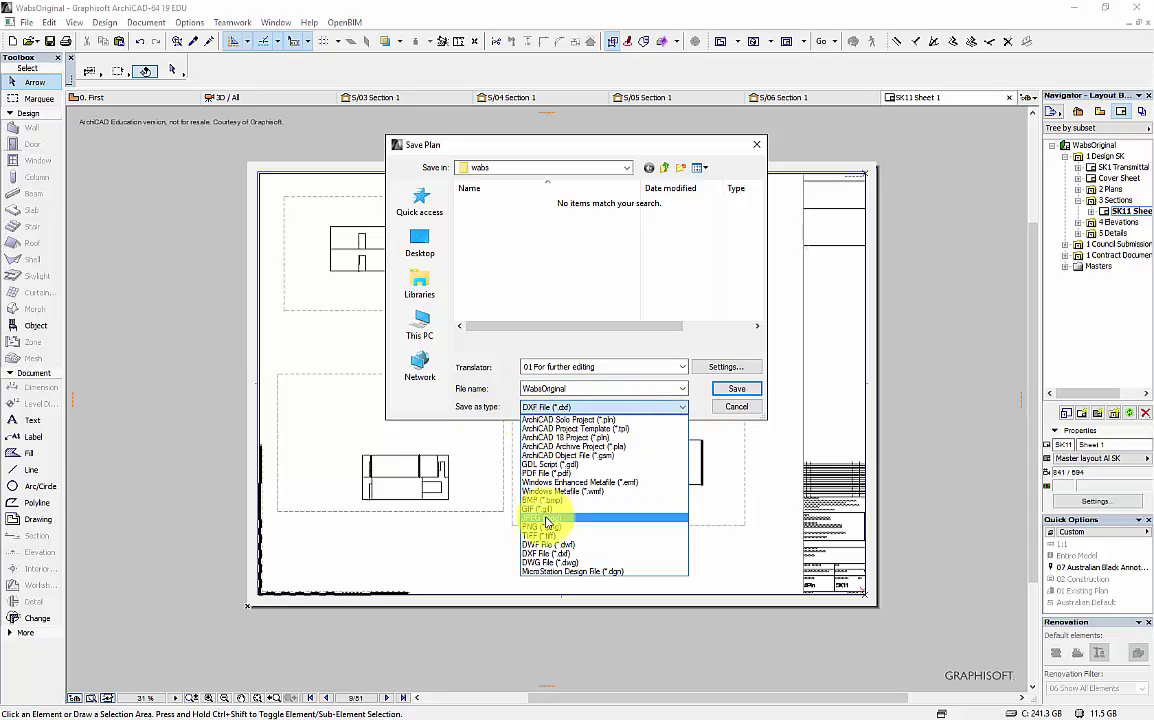
left_click(550, 563)
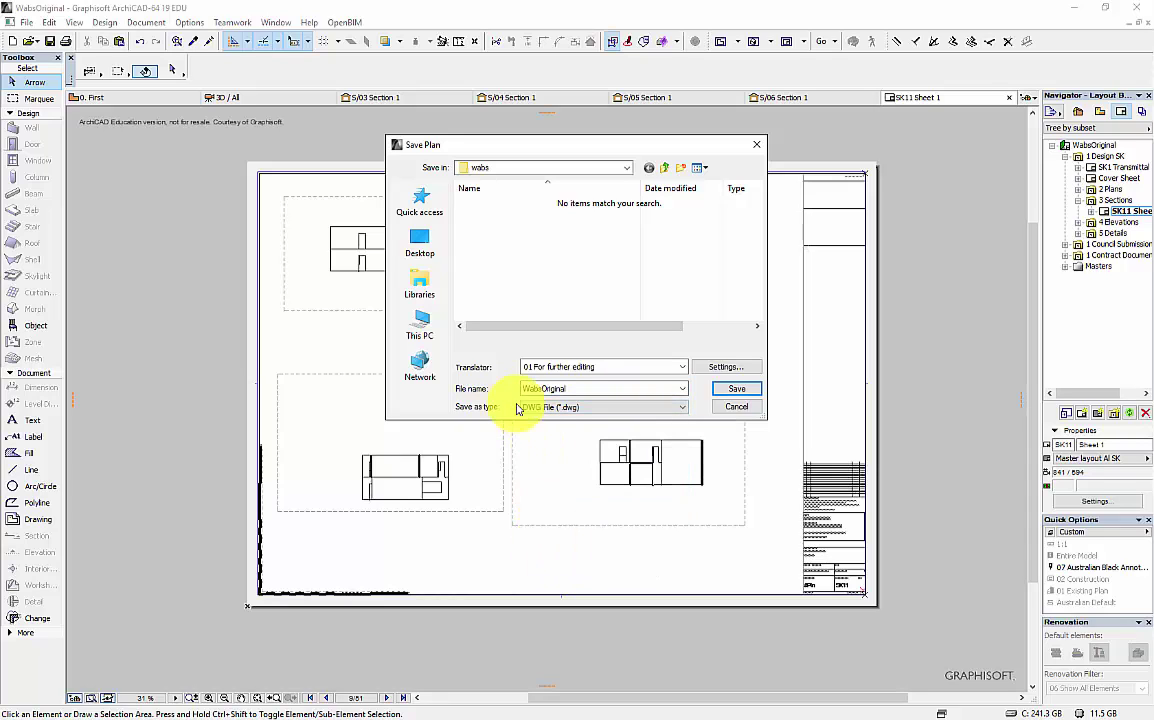
left_click(545, 367)
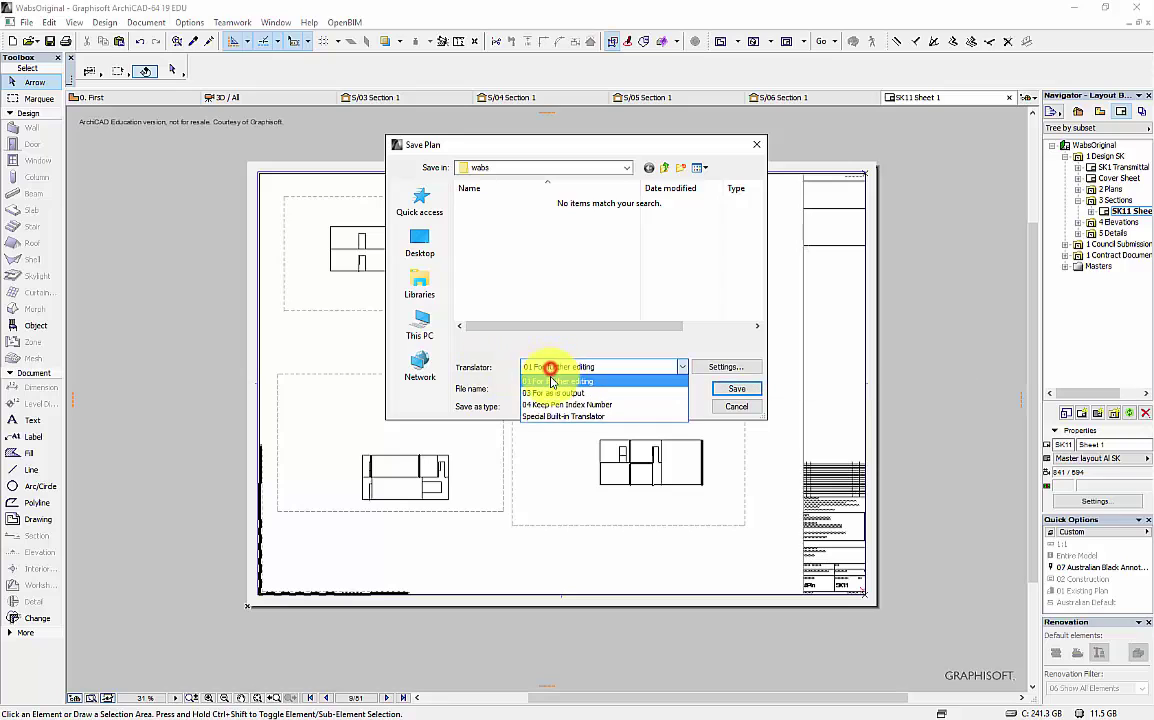
left_click(555, 420)
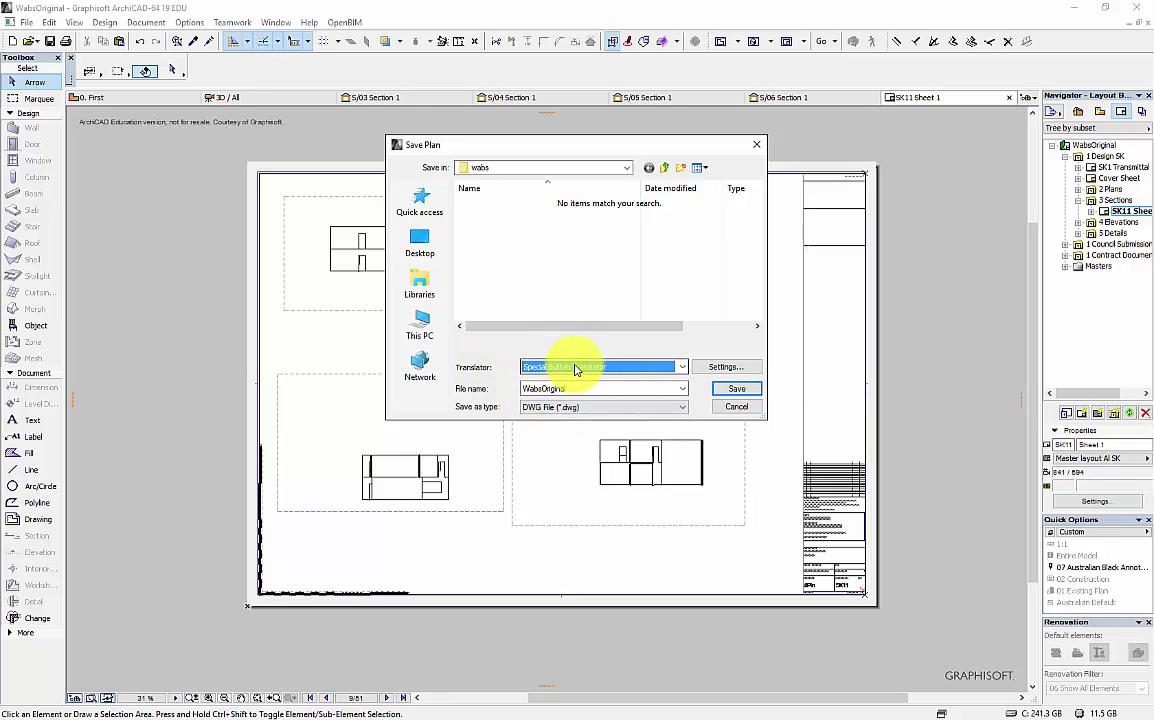
double_click(597, 387)
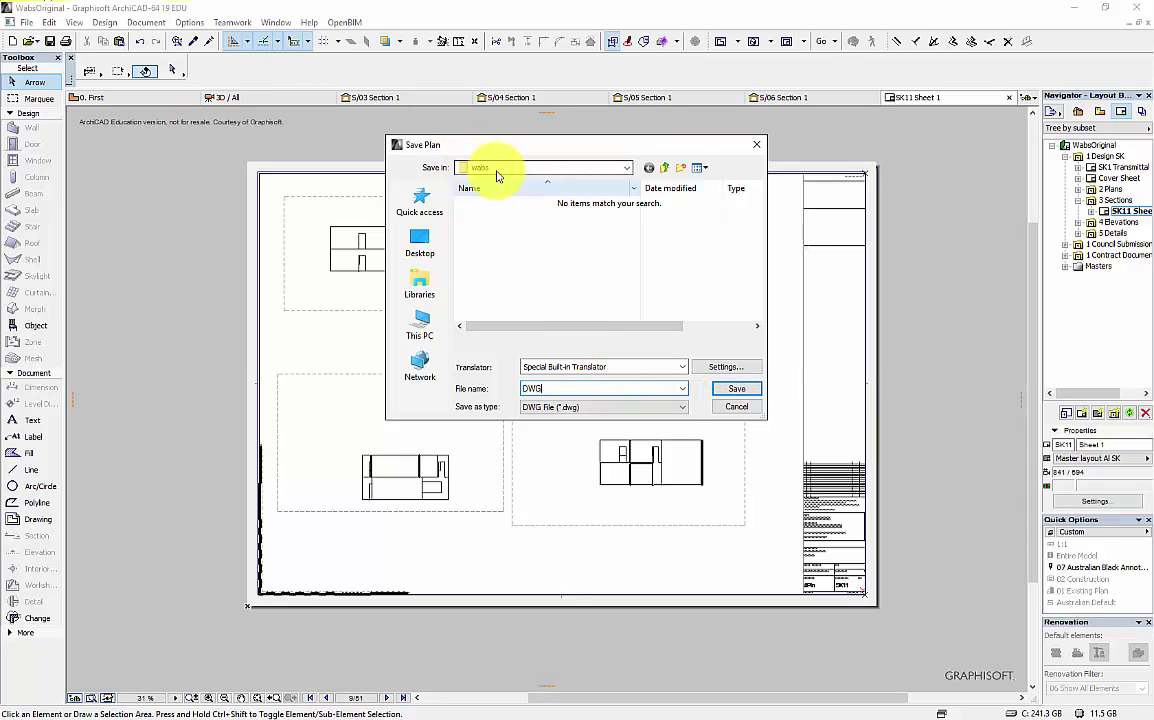
left_click(737, 390)
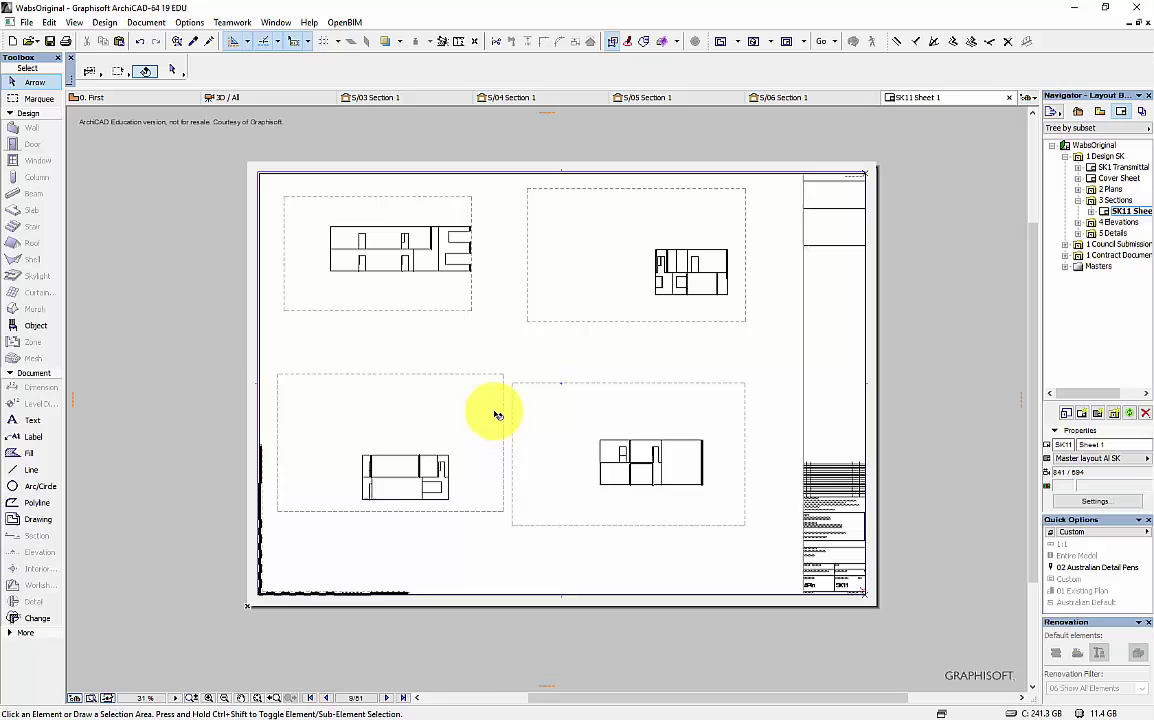
- Open DWG.dwg from the wabs folder with Adobe Illustrator CC 2015
left_click(85, 706)
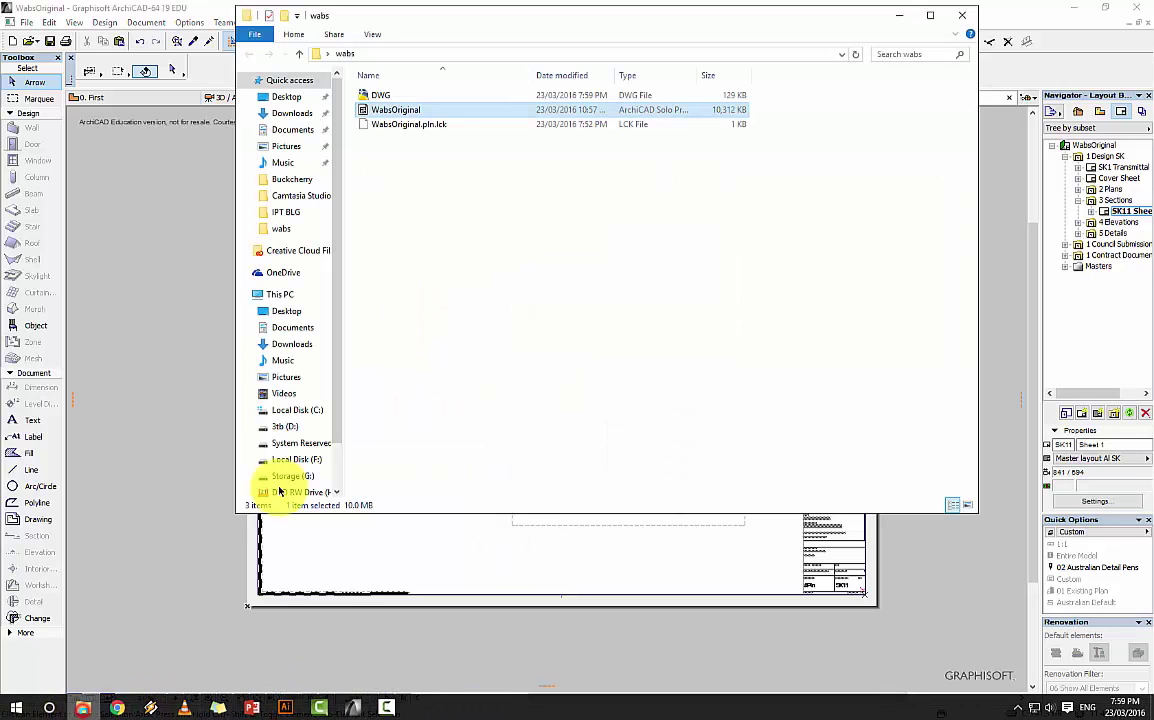
right_click(389, 97)
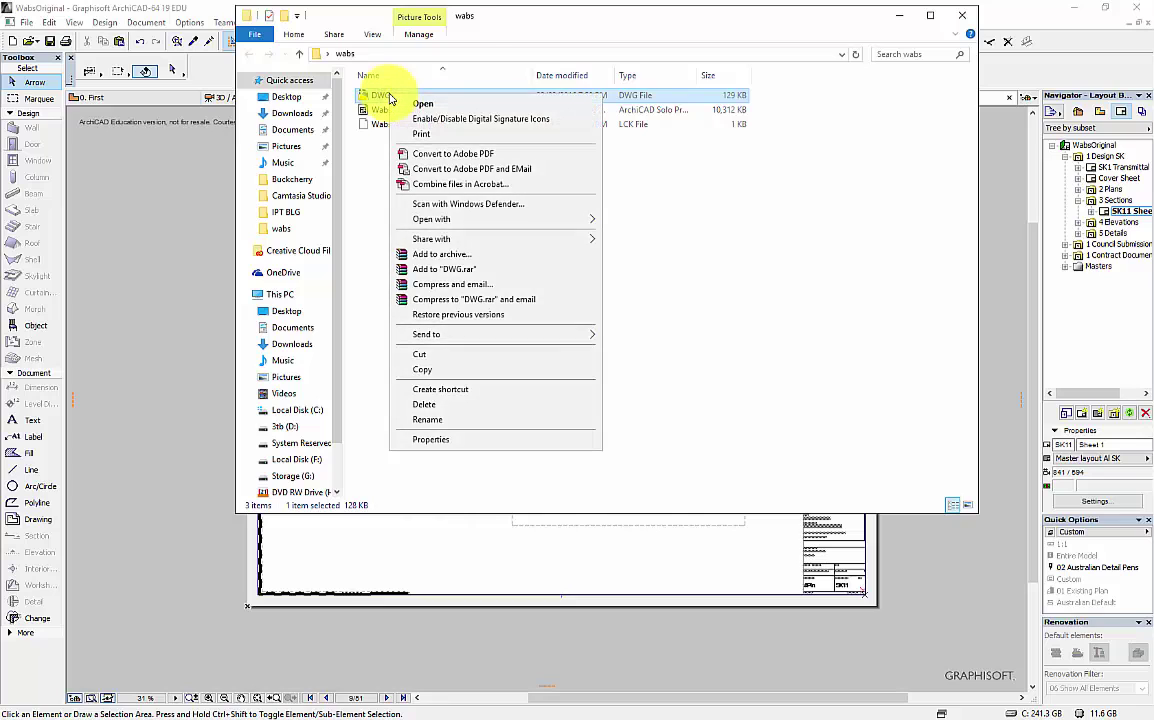
mouse_move(502, 220)
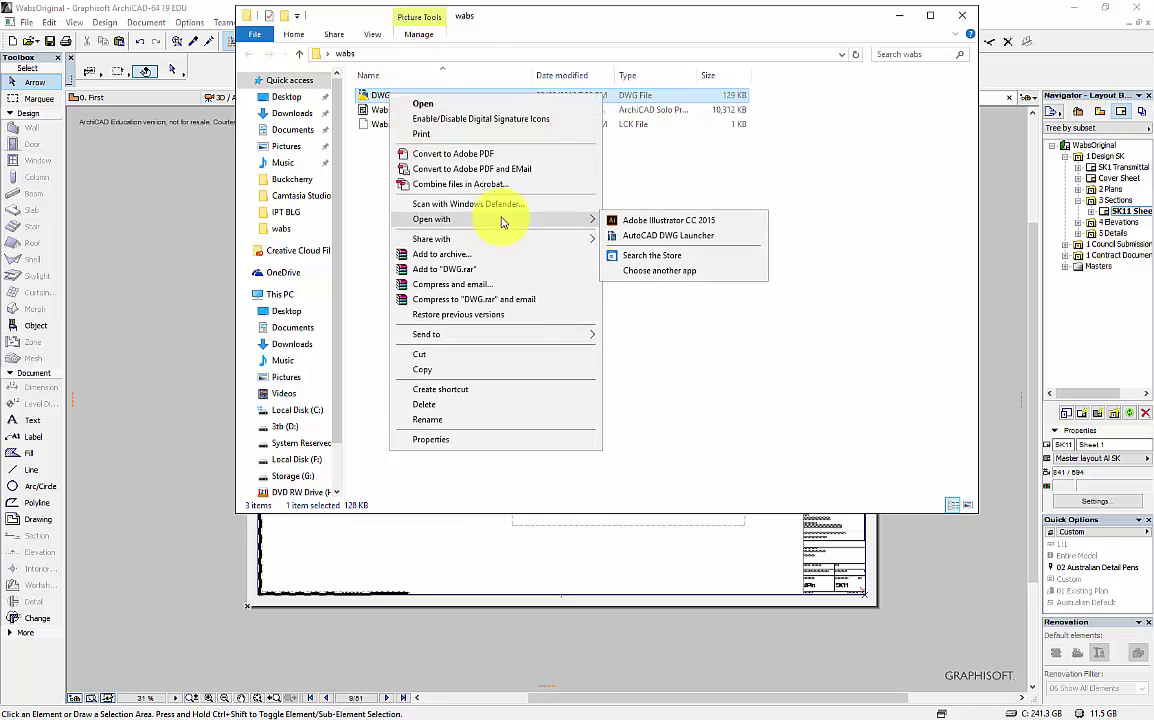
left_click(690, 221)
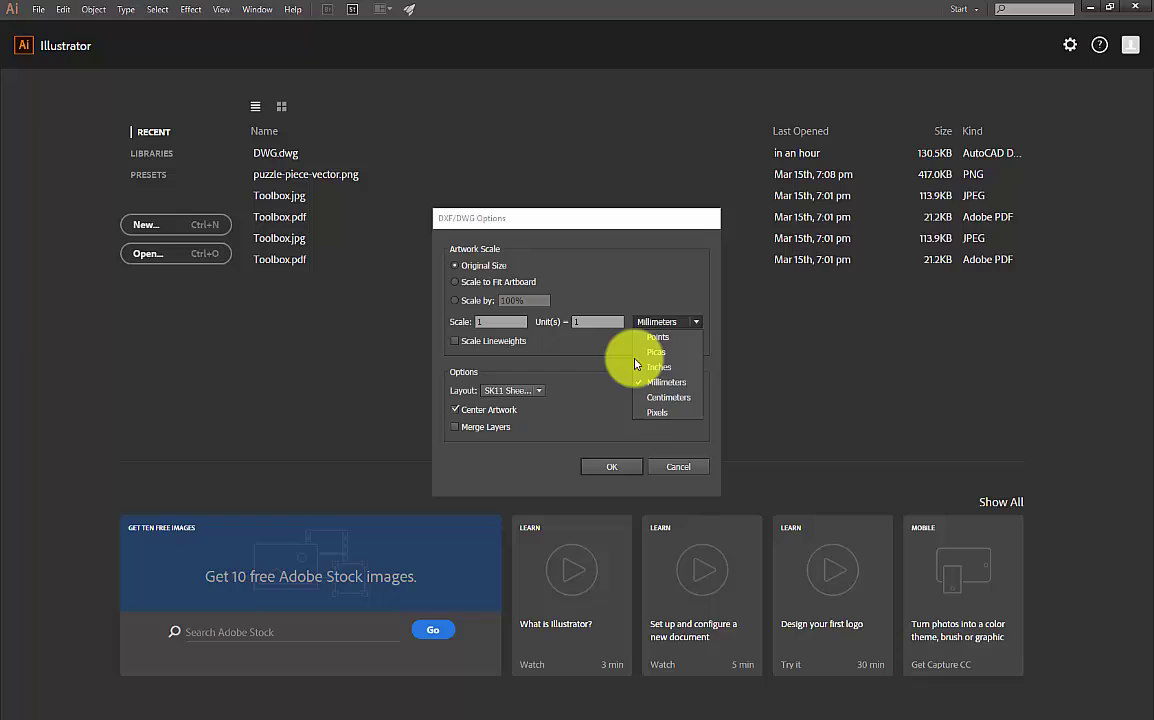
- Import the DWG at original size in millimetres and zoom out to 50% to see the artboard
left_click(659, 381)
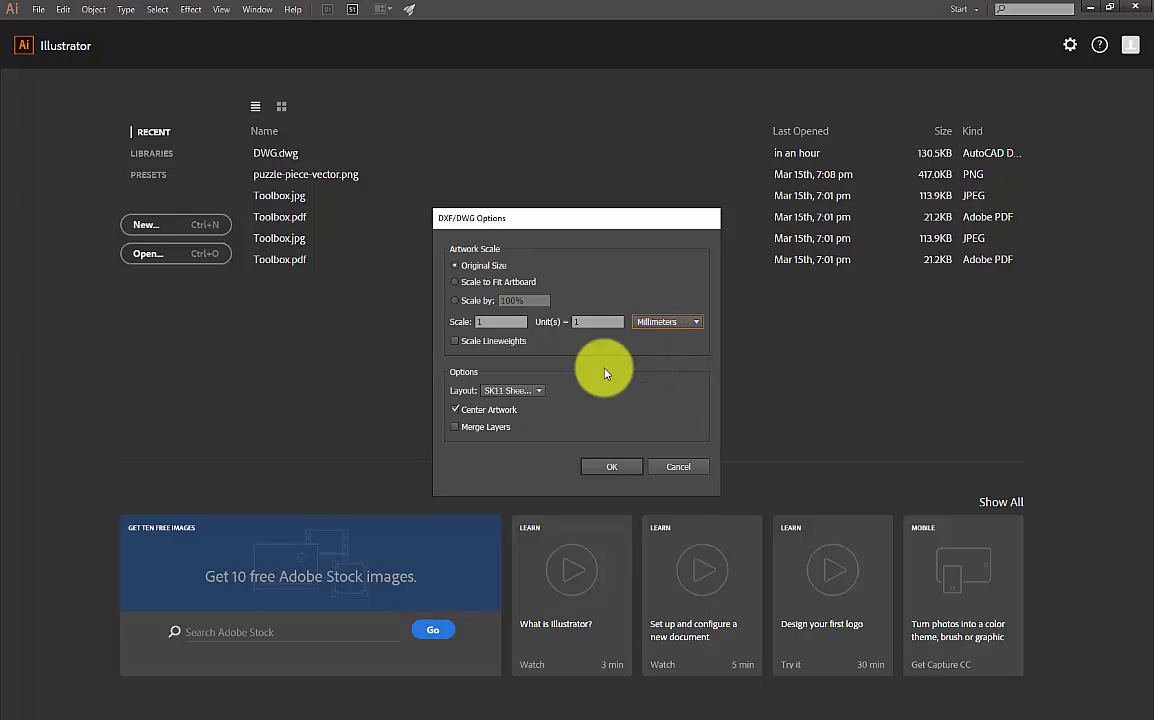
left_click(611, 468)
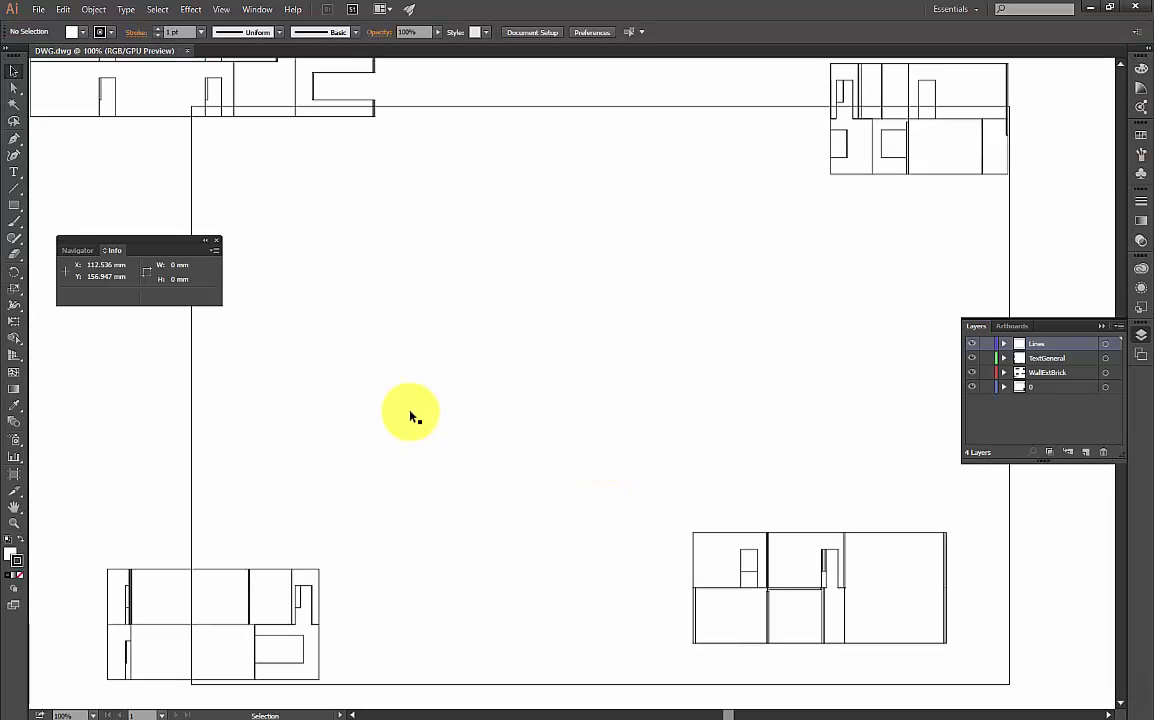
scroll(435, 380, "up", 5)
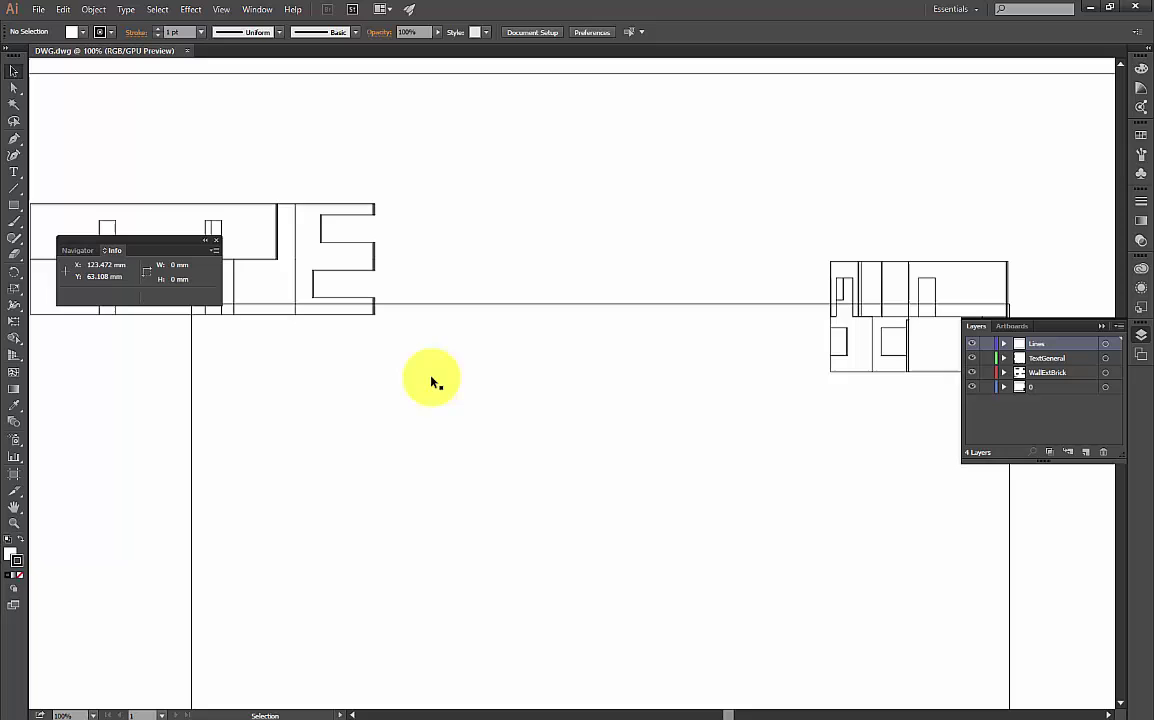
scroll(384, 373, "down", 1)
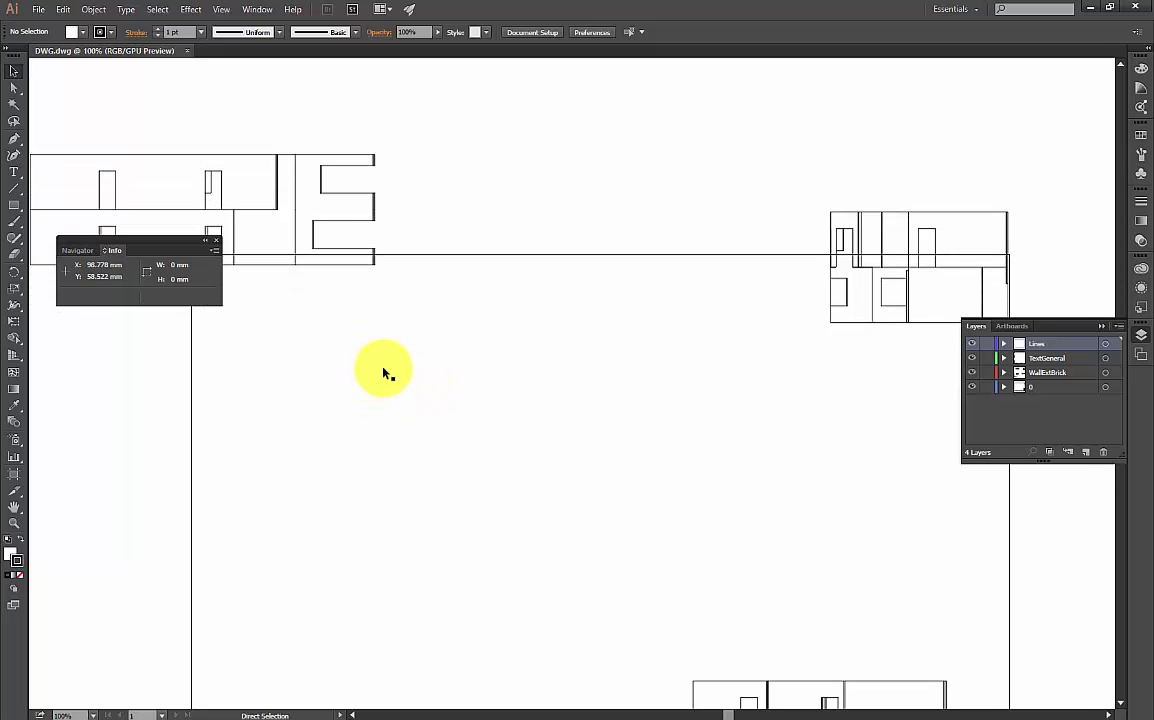
key("ctrl+minus")
key("ctrl+minus")
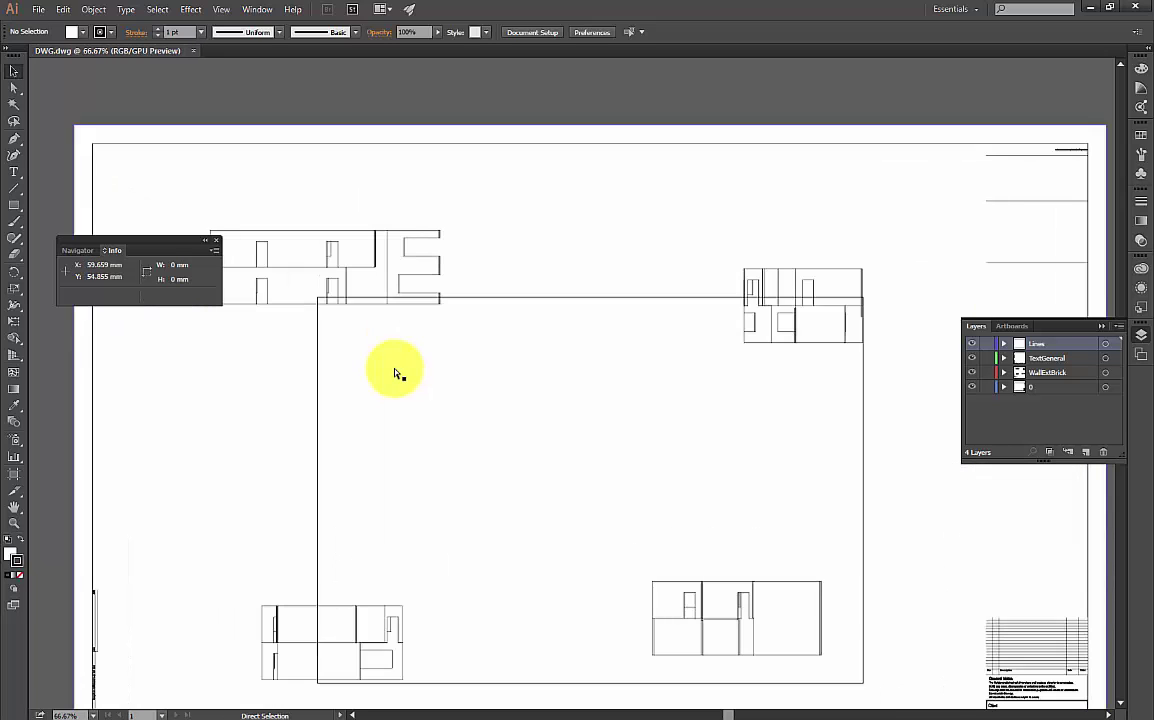
- Delete the white sheet and the left frame line of the layout
left_click(15, 73)
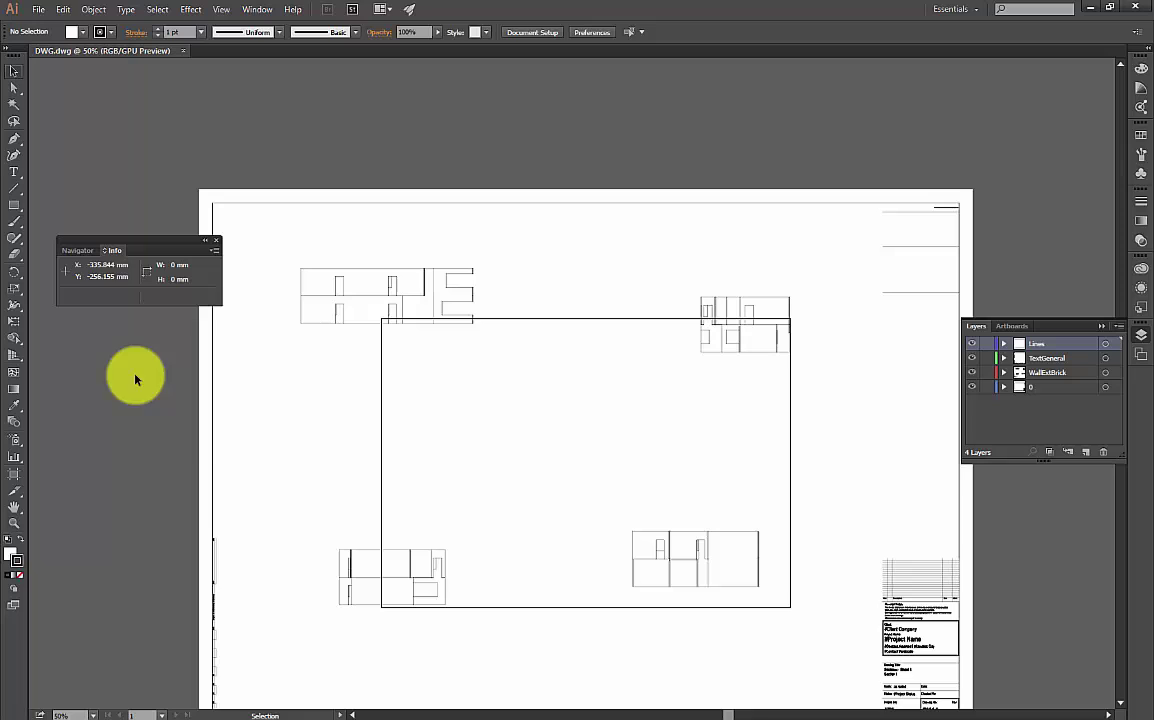
left_click(215, 459)
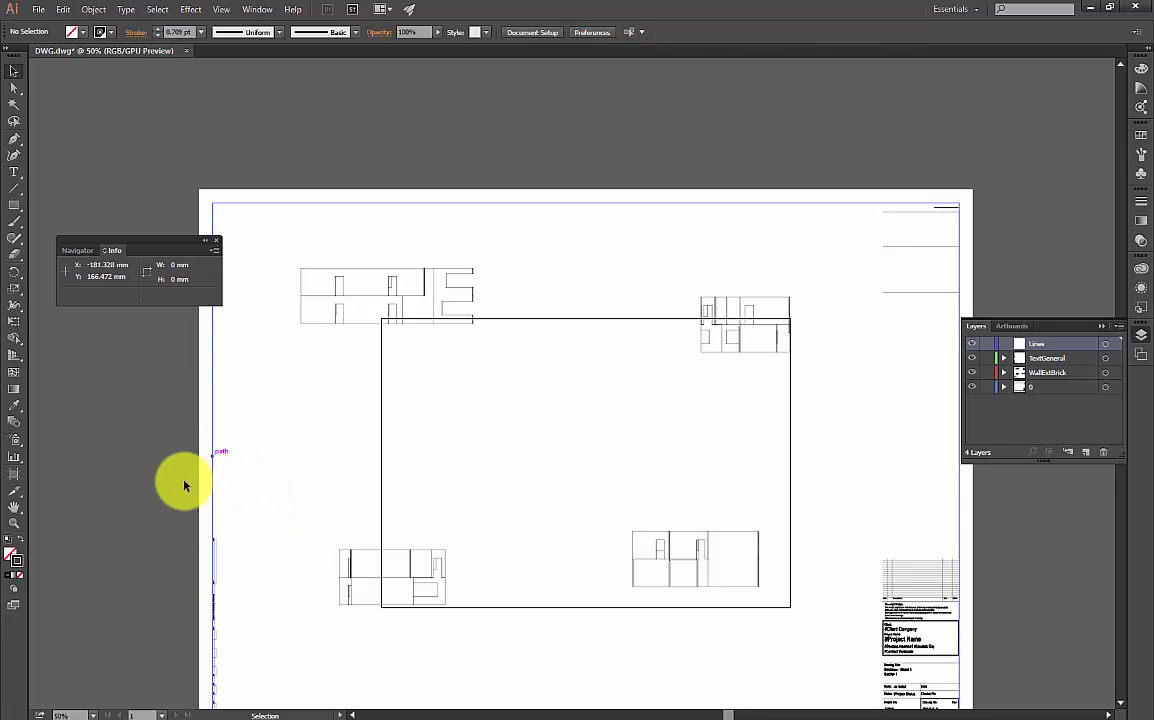
left_click_drag(176, 480, 268, 589)
key("Delete")
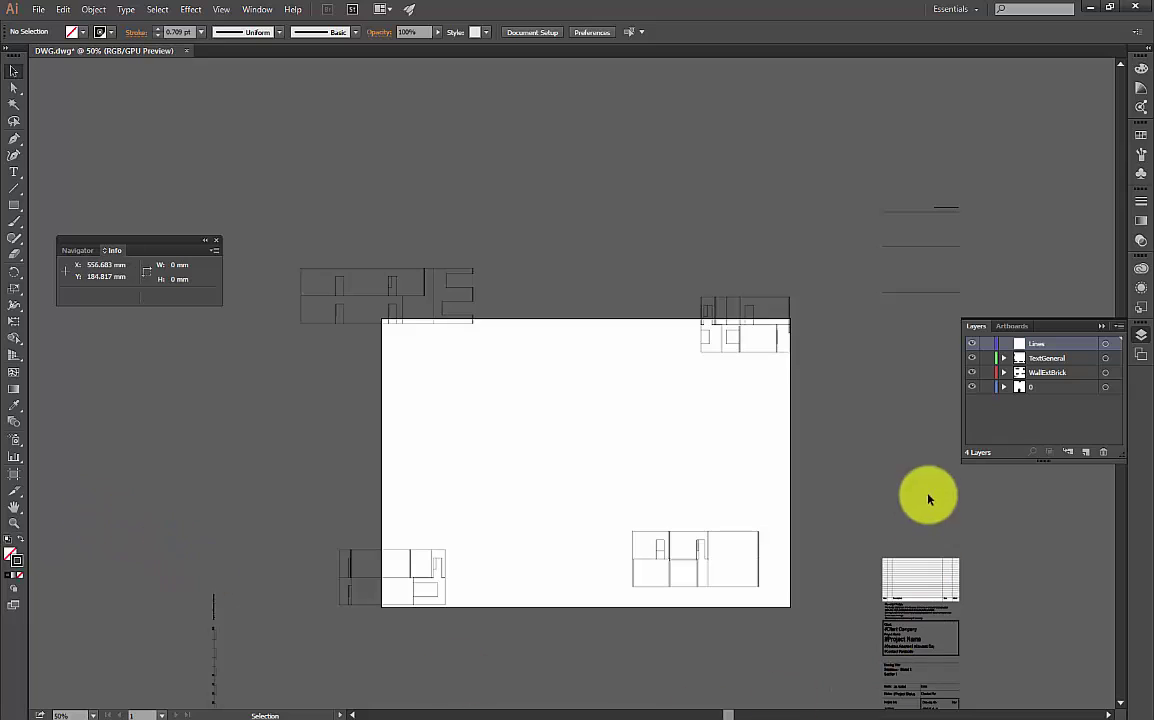
- Delete the title block and the dotted L-shaped axis lines
left_click_drag(844, 147, 1063, 372)
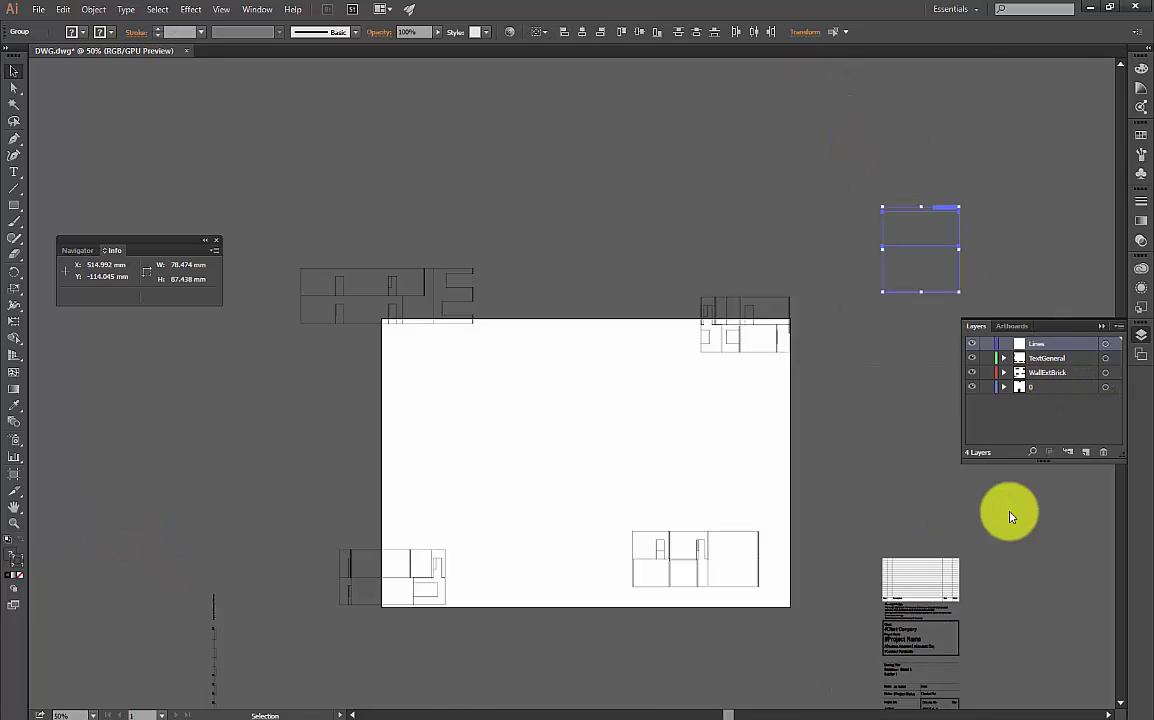
left_click_drag(1030, 546, 830, 690)
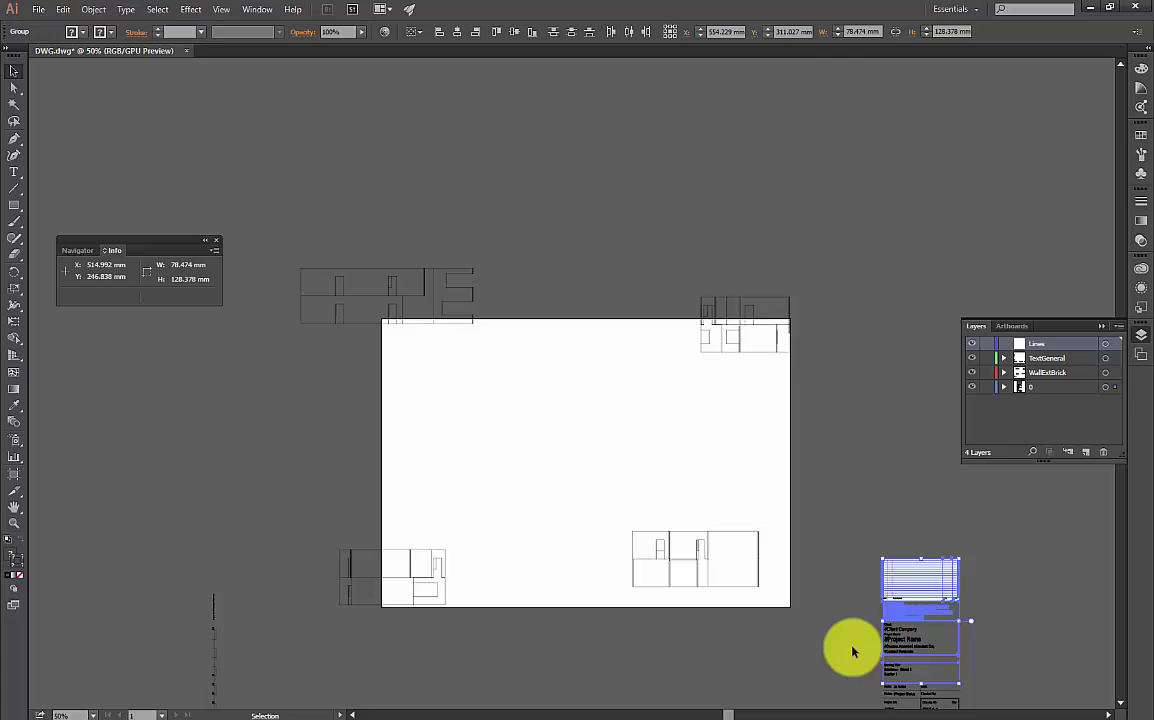
key("Delete")
scroll(955, 565, "down", 5)
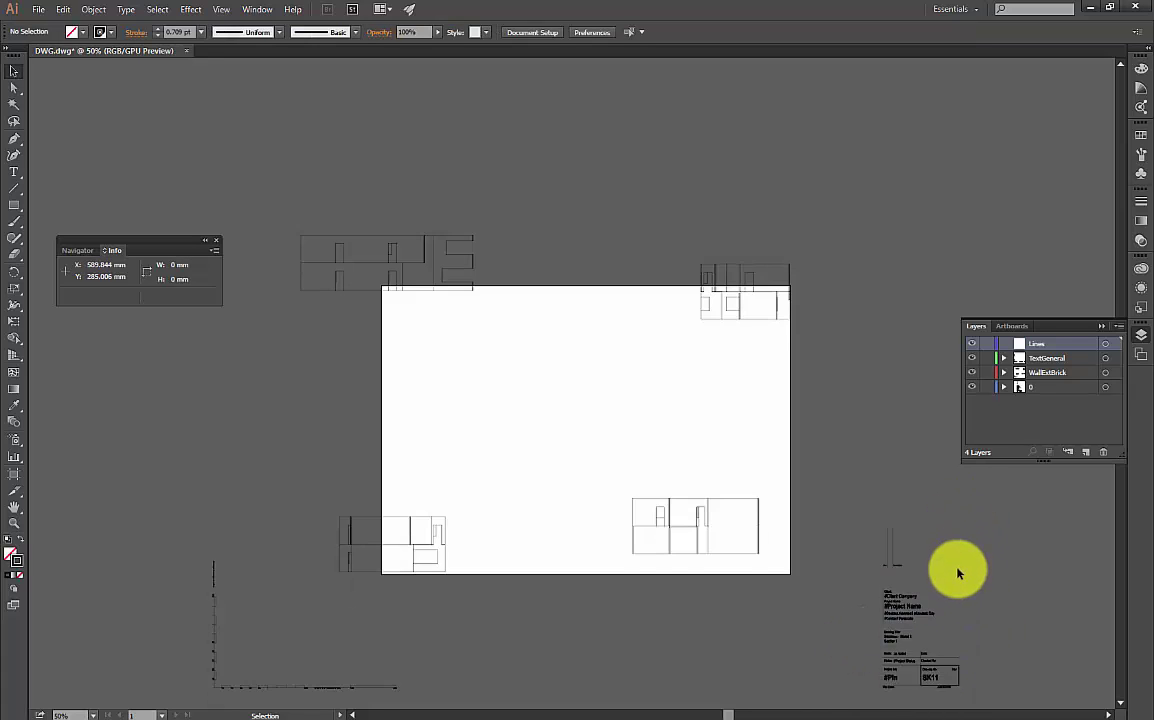
left_click(1059, 682)
key("ctrl+z")
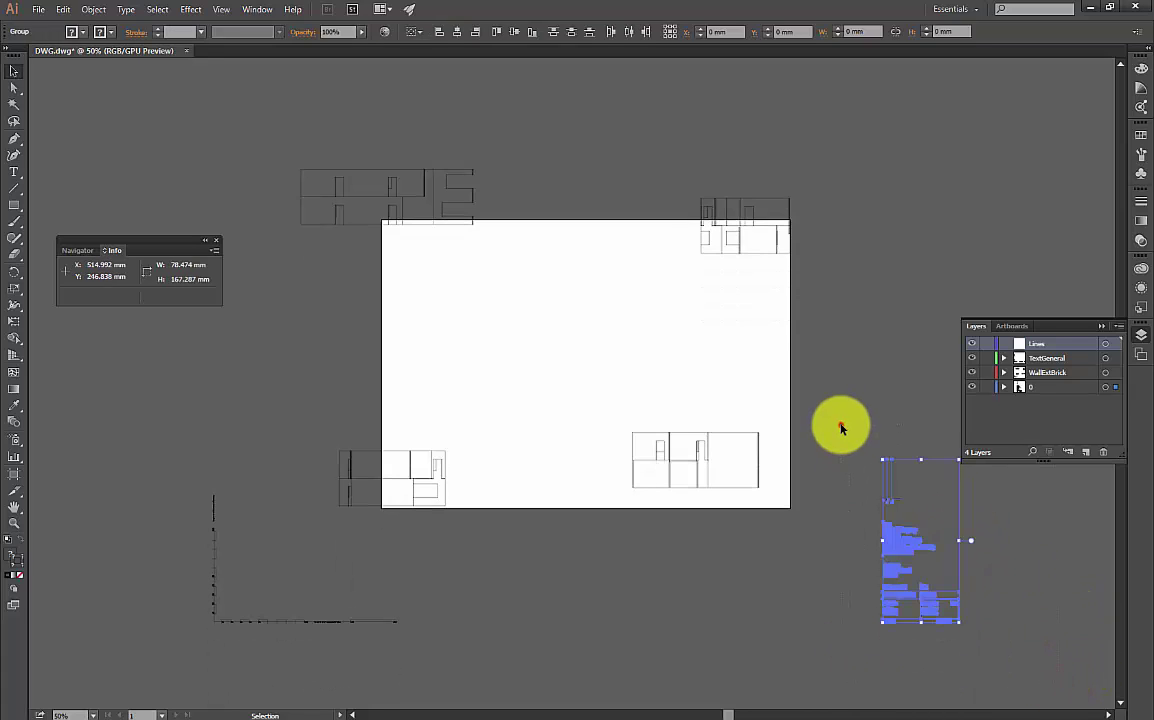
left_click_drag(838, 425, 1023, 655)
key("Delete")
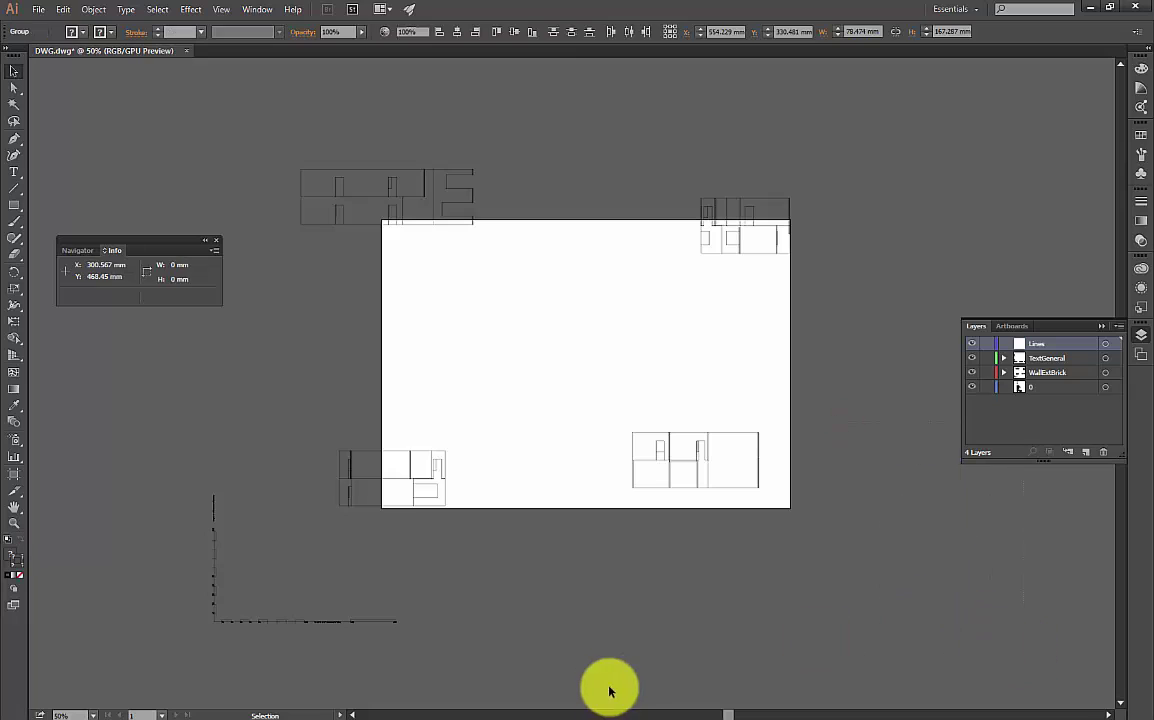
left_click(521, 657)
left_click_drag(113, 511, 113, 507)
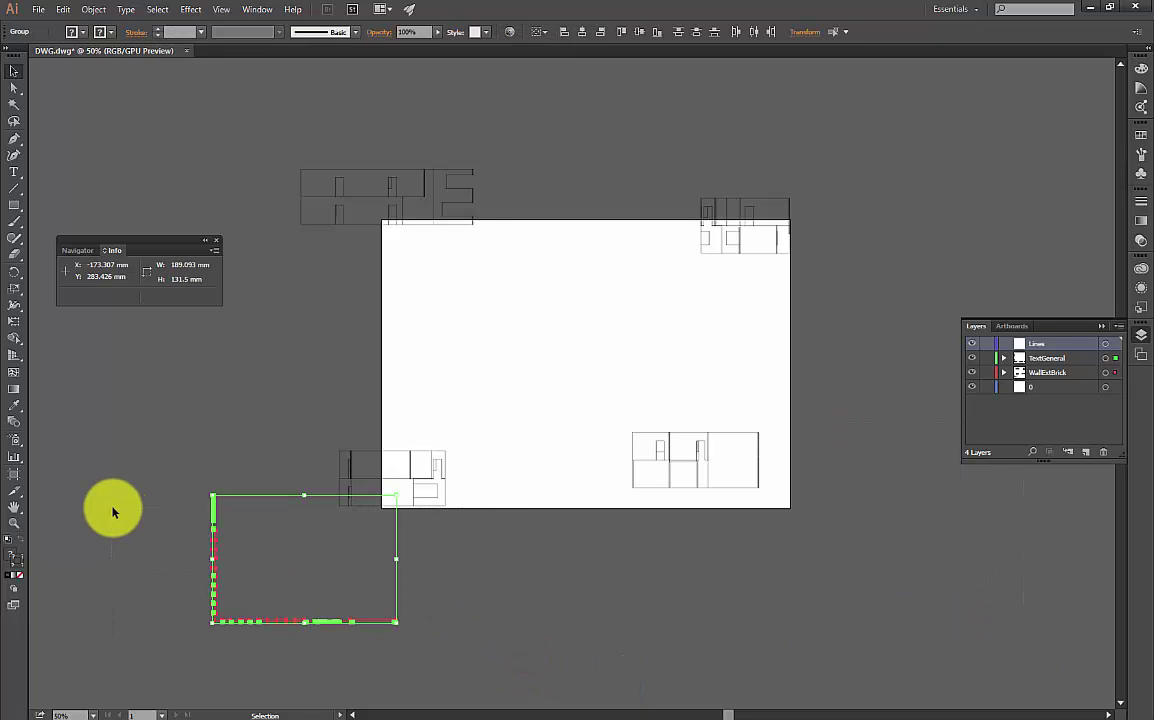
key("Delete")
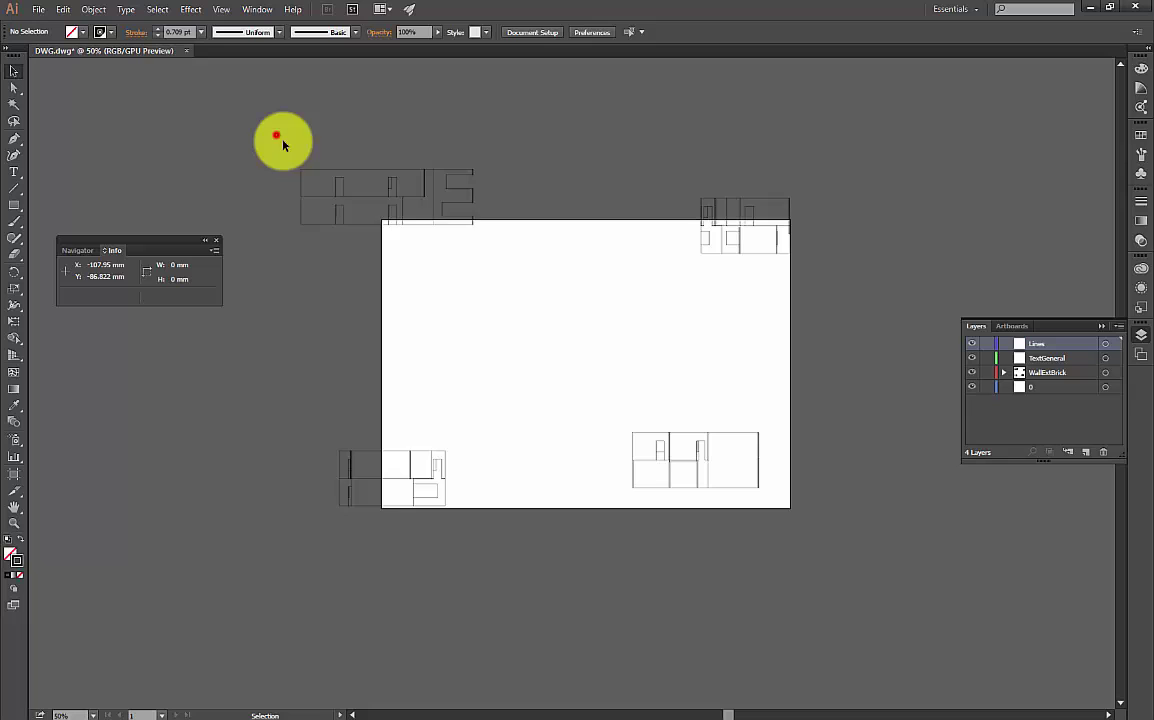
- Drag the four section drawings onto the artboard in two rows of two
mouse_move(282, 144)
left_mouse_down()
mouse_move(536, 276)
mouse_move(398, 213)
mouse_move(483, 280)
left_mouse_up()
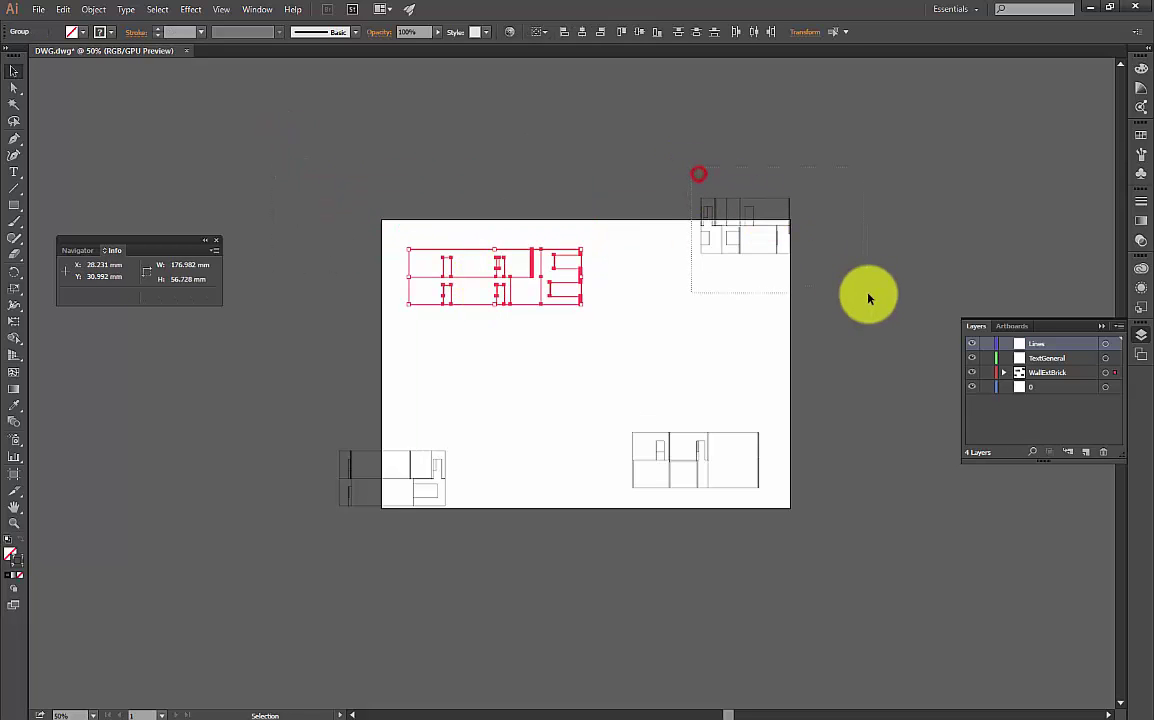
left_click_drag(762, 232, 700, 278)
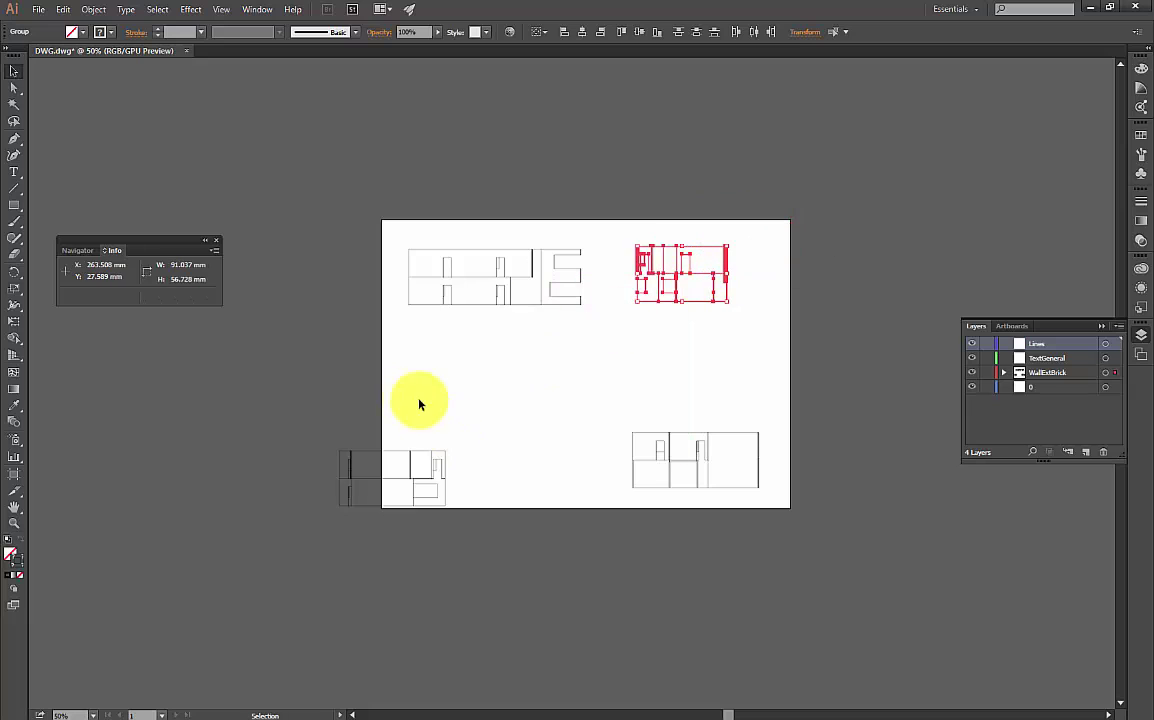
mouse_move(325, 425)
left_mouse_down()
mouse_move(489, 551)
mouse_move(425, 469)
mouse_move(484, 368)
mouse_move(474, 382)
left_mouse_up()
left_click_drag(839, 540, 839, 540)
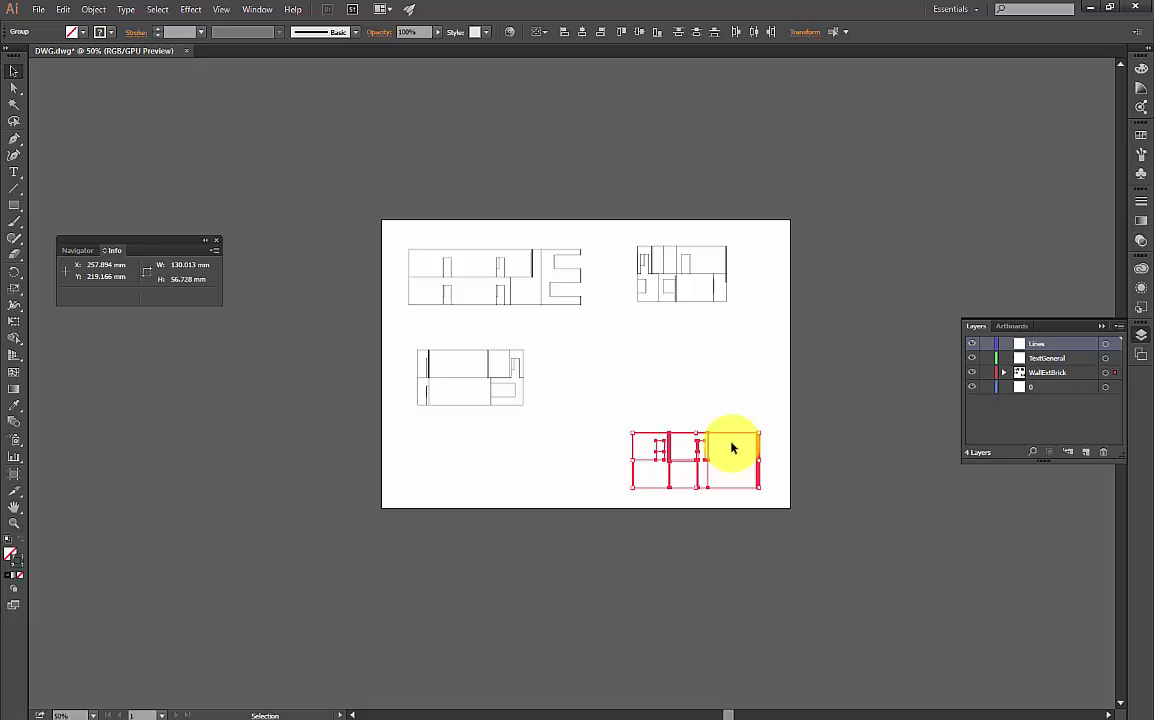
left_click_drag(733, 430, 702, 336)
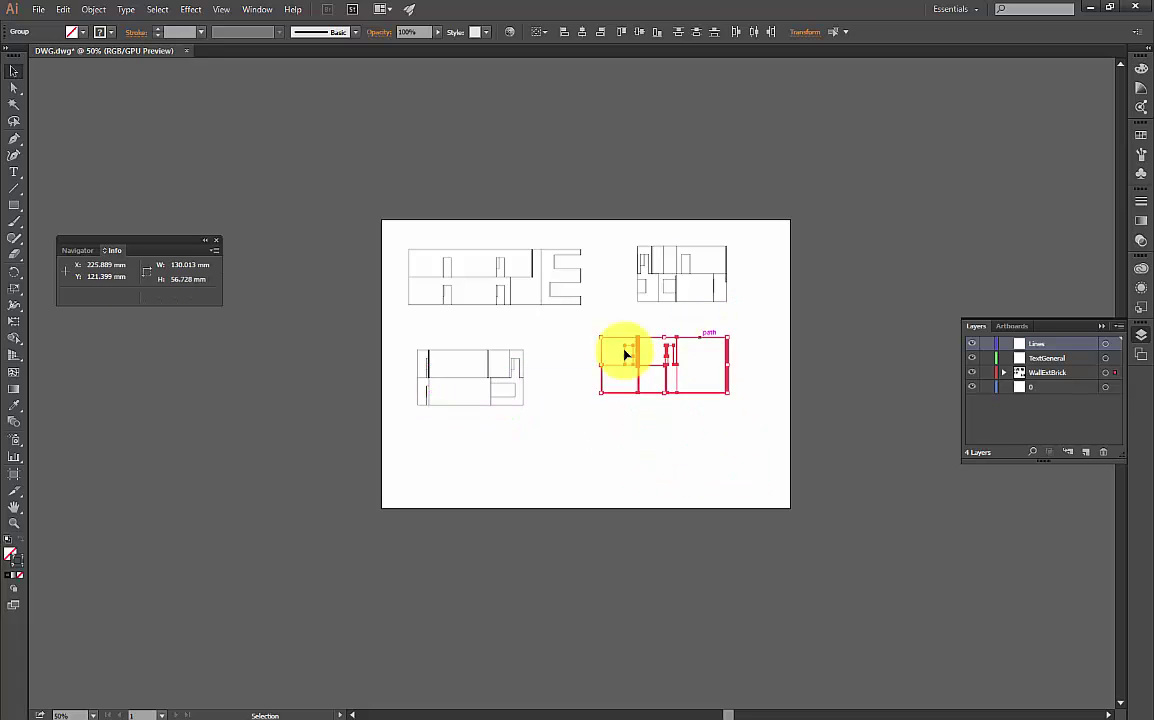
left_click(587, 383)
scroll(572, 407, "up", 1)
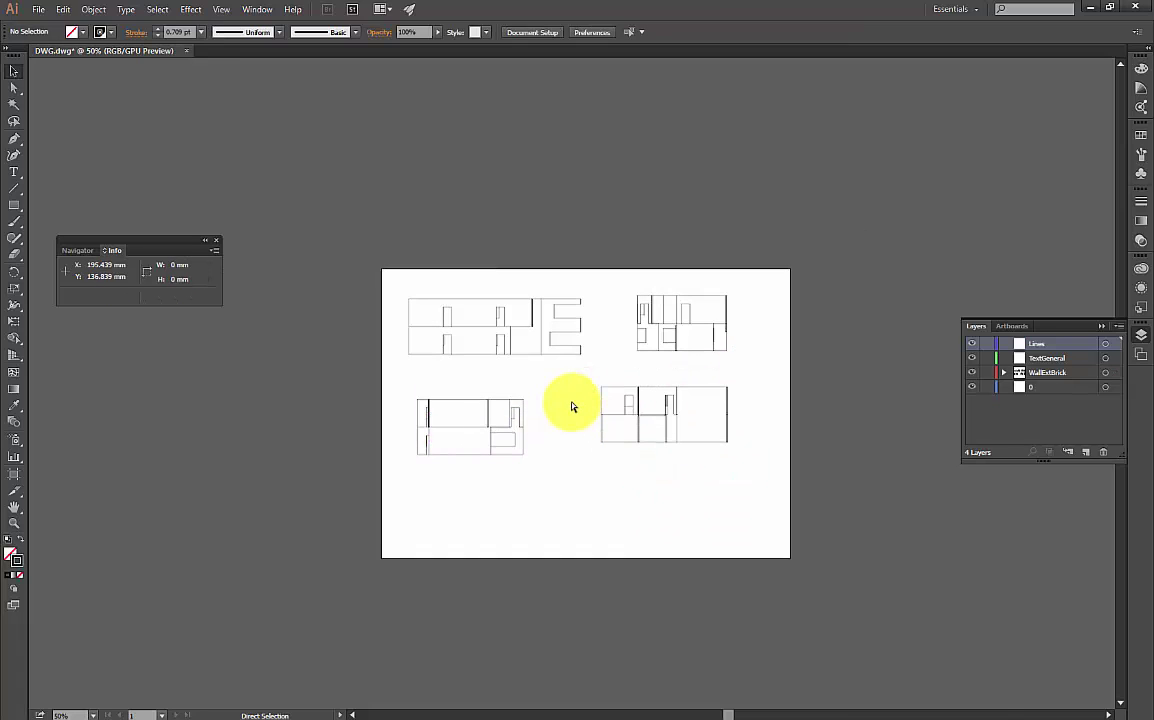
- At 100% zoom, reduce the stroke weight of all four section drawings to thin hairlines
key("ctrl+plus")
key("ctrl+plus")
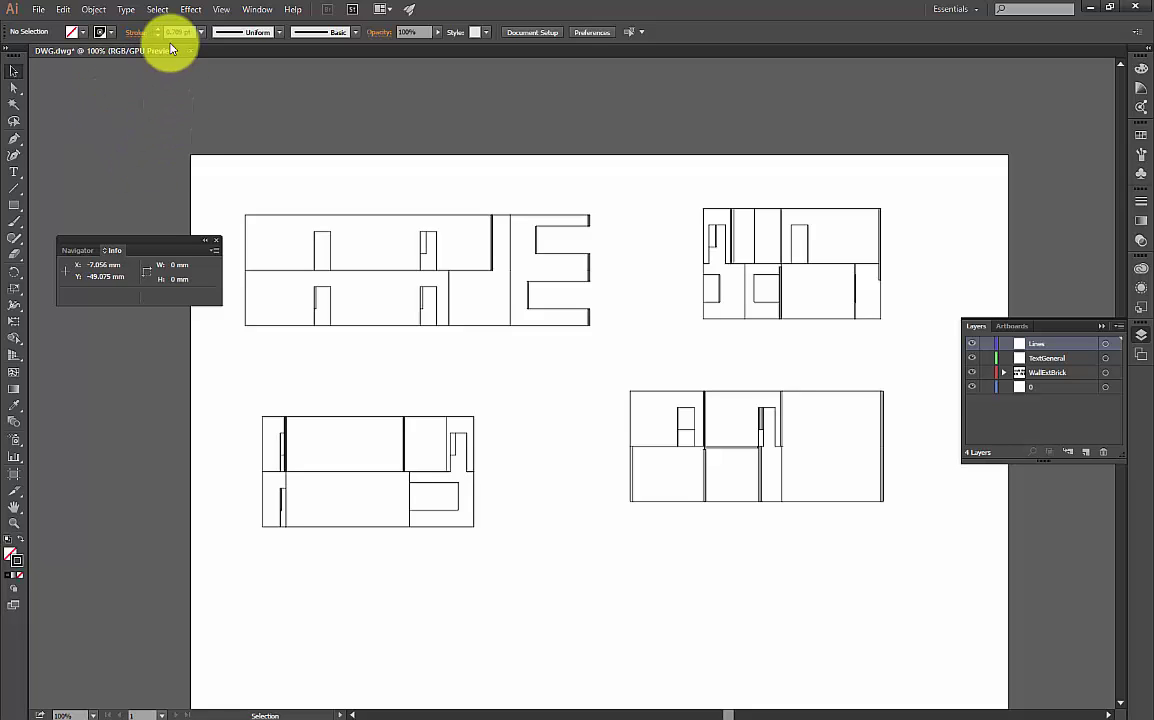
key("ctrl+a")
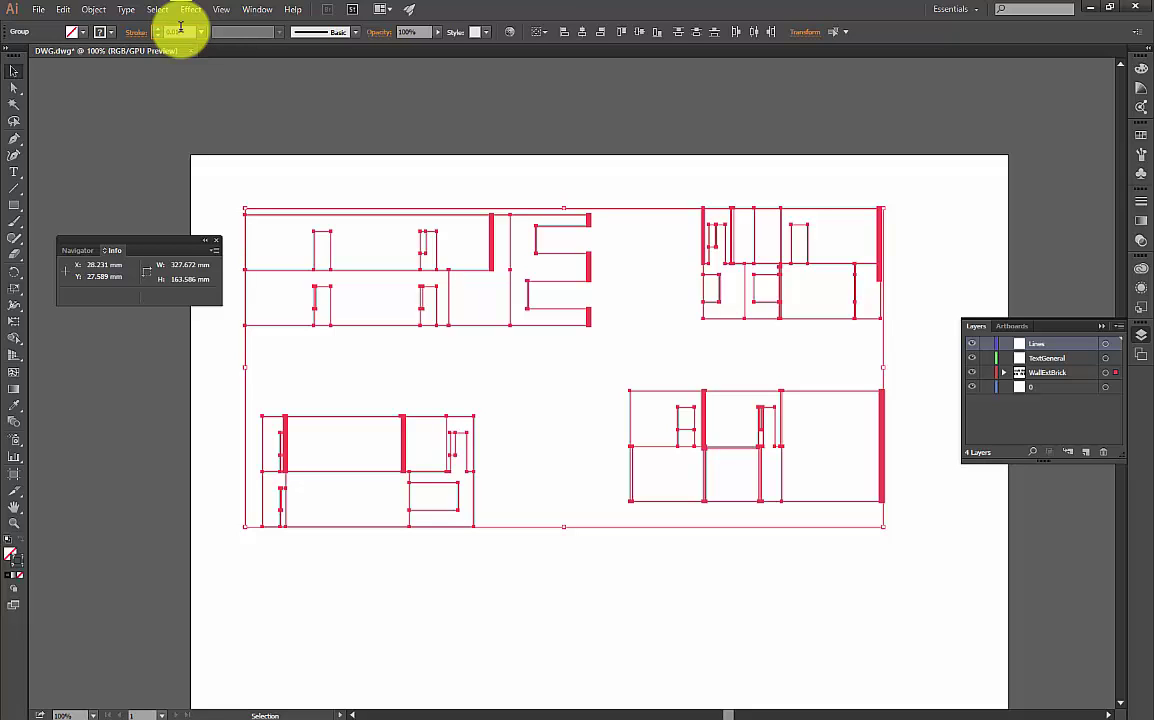
key("Return")
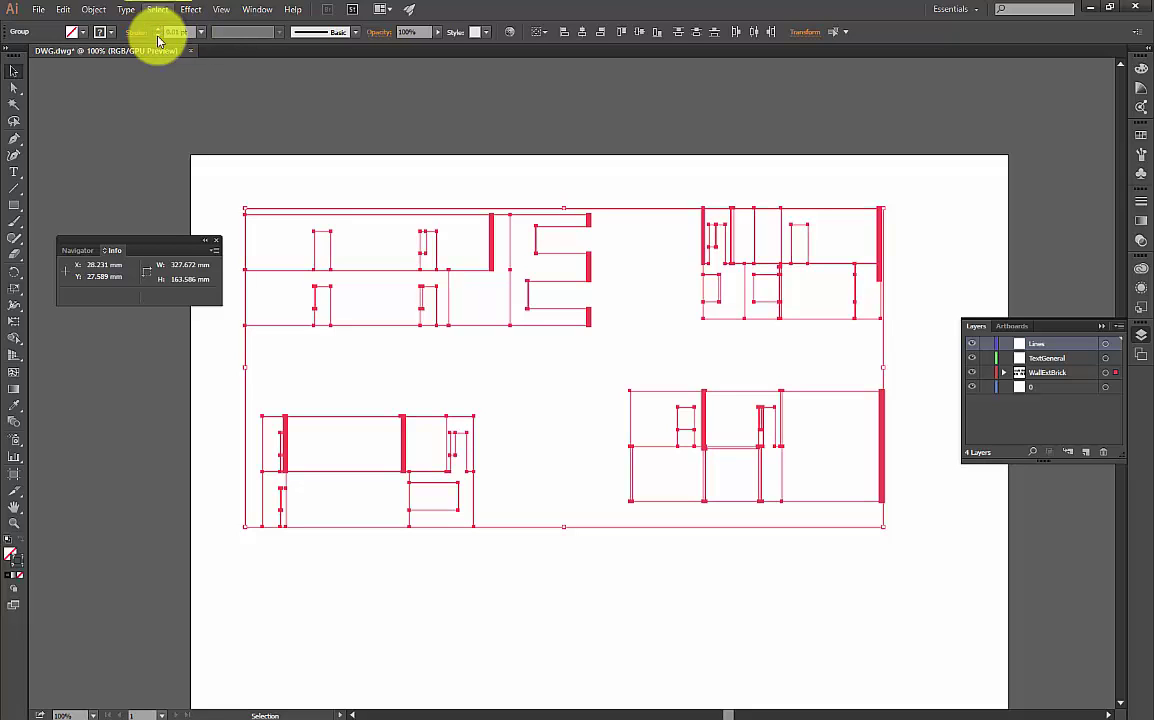
left_click(218, 180)
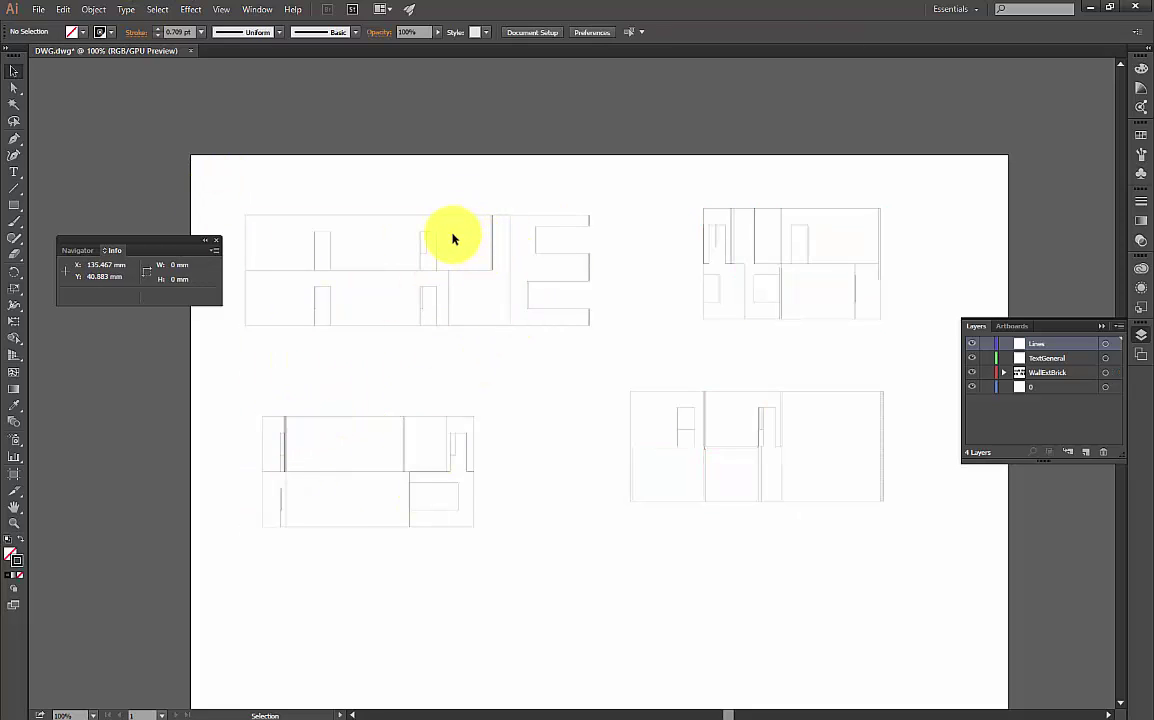
- Zoom to 300% and inspect the vertical wall and door lines for overlapping duplicates
scroll(459, 238, "up", 4)
scroll(475, 250, "down", 3)
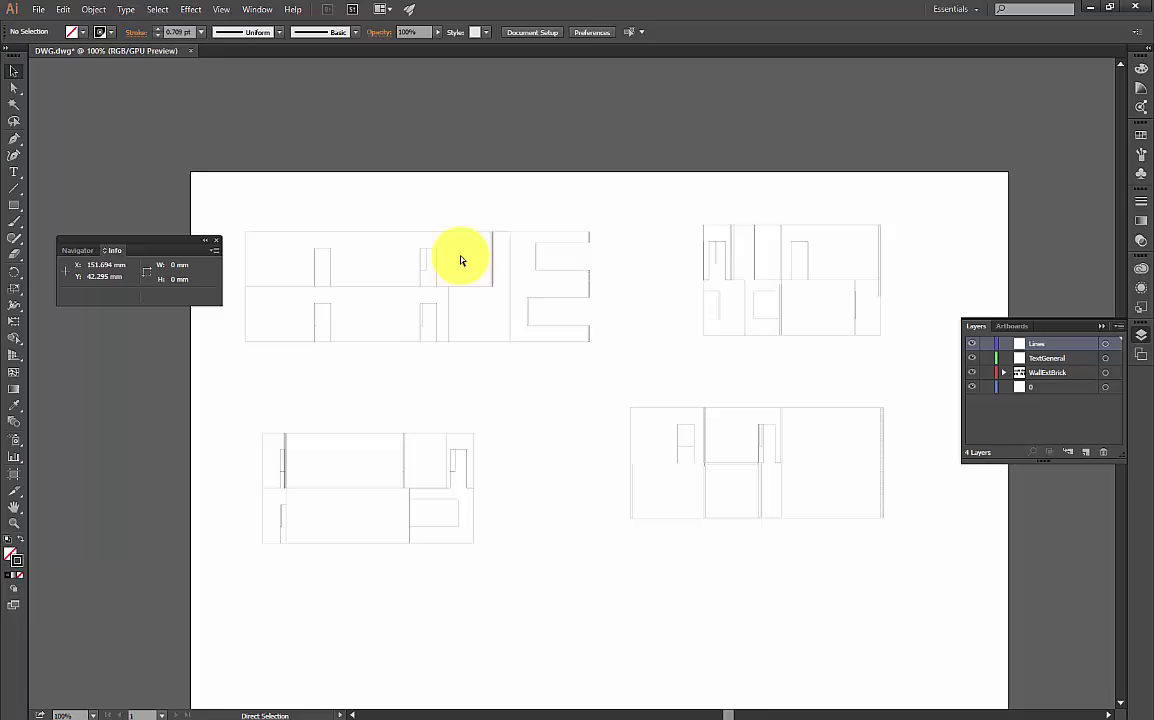
scroll(464, 260, "up", 2)
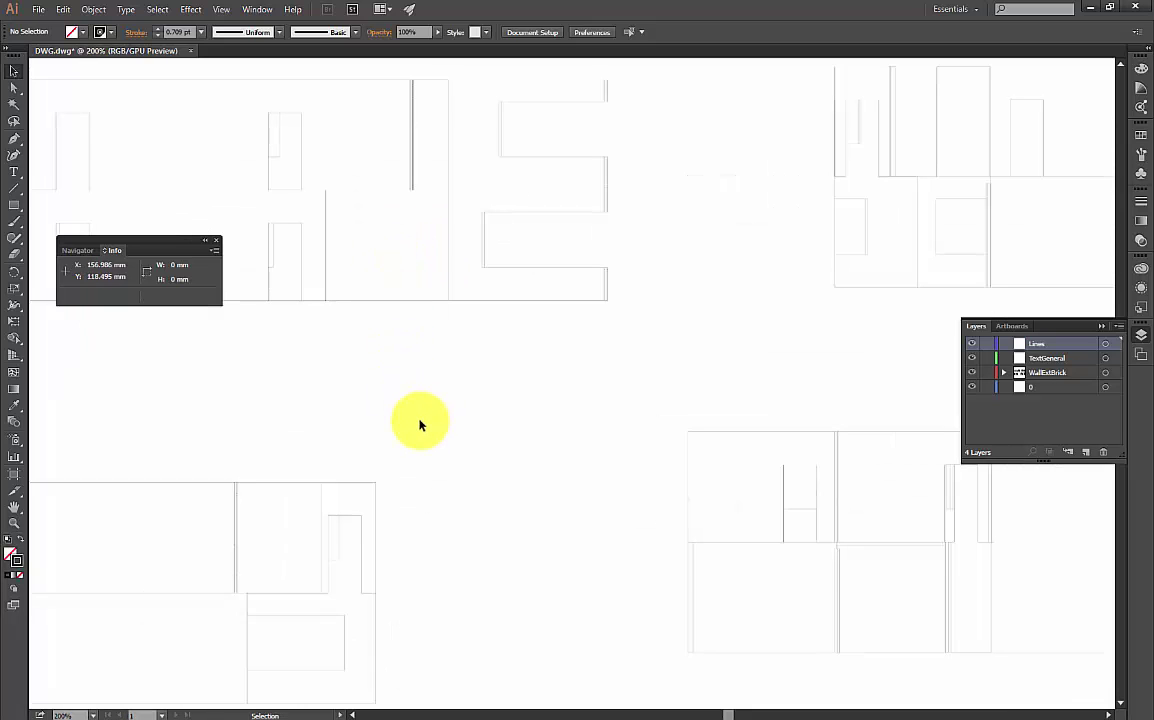
scroll(416, 418, "up", 5)
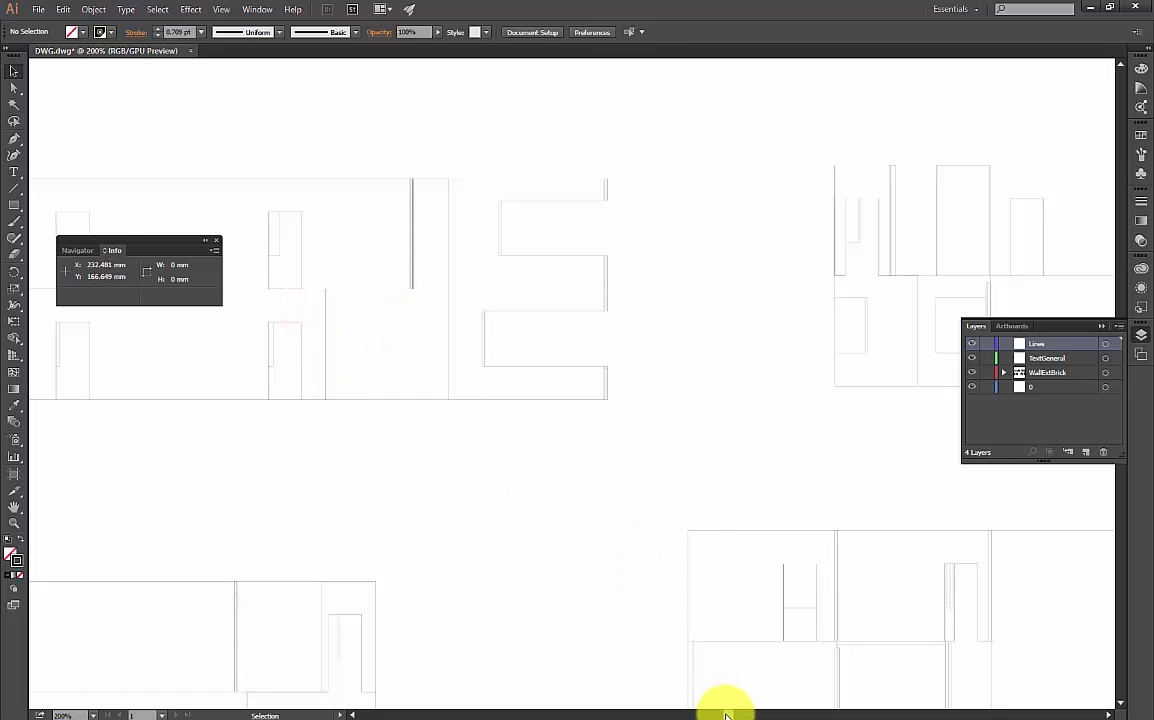
scroll(729, 711, "left", 5)
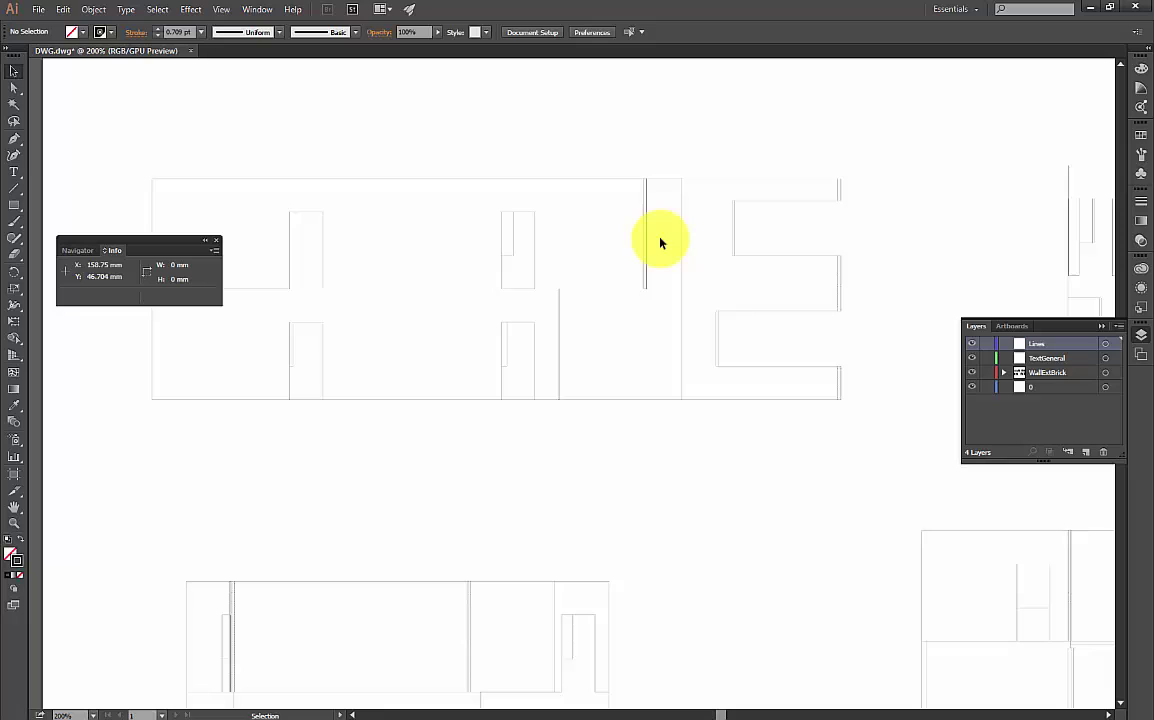
scroll(646, 241, "up", 2)
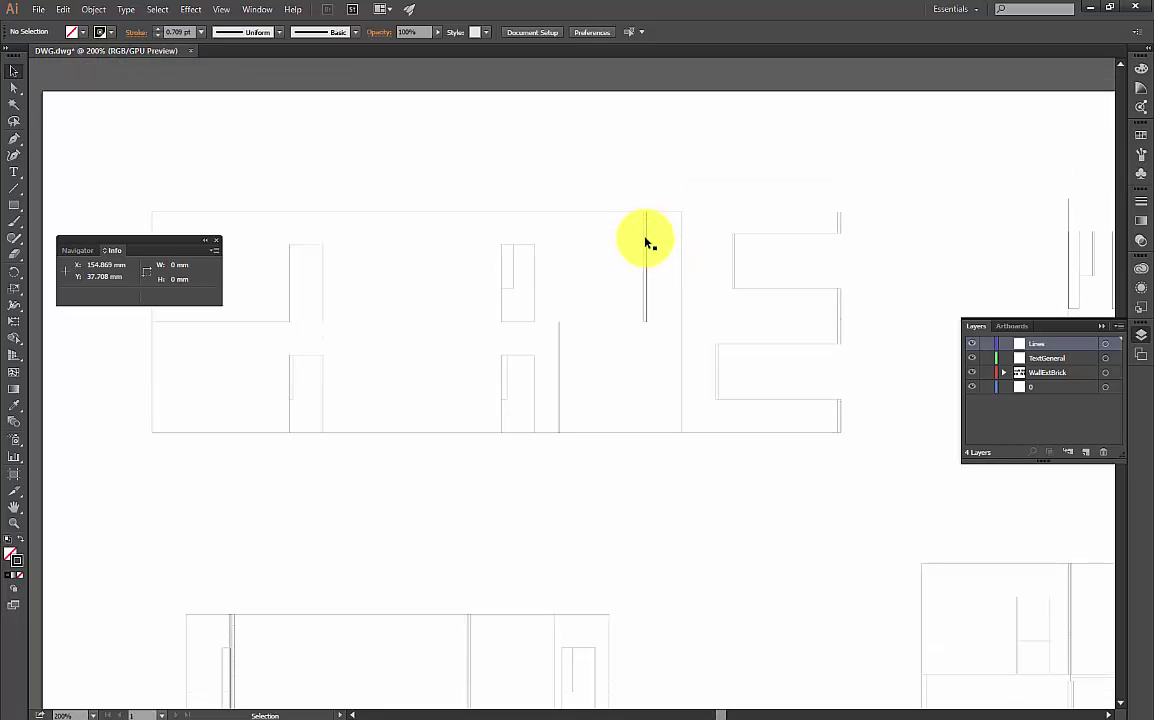
key("ctrl+plus")
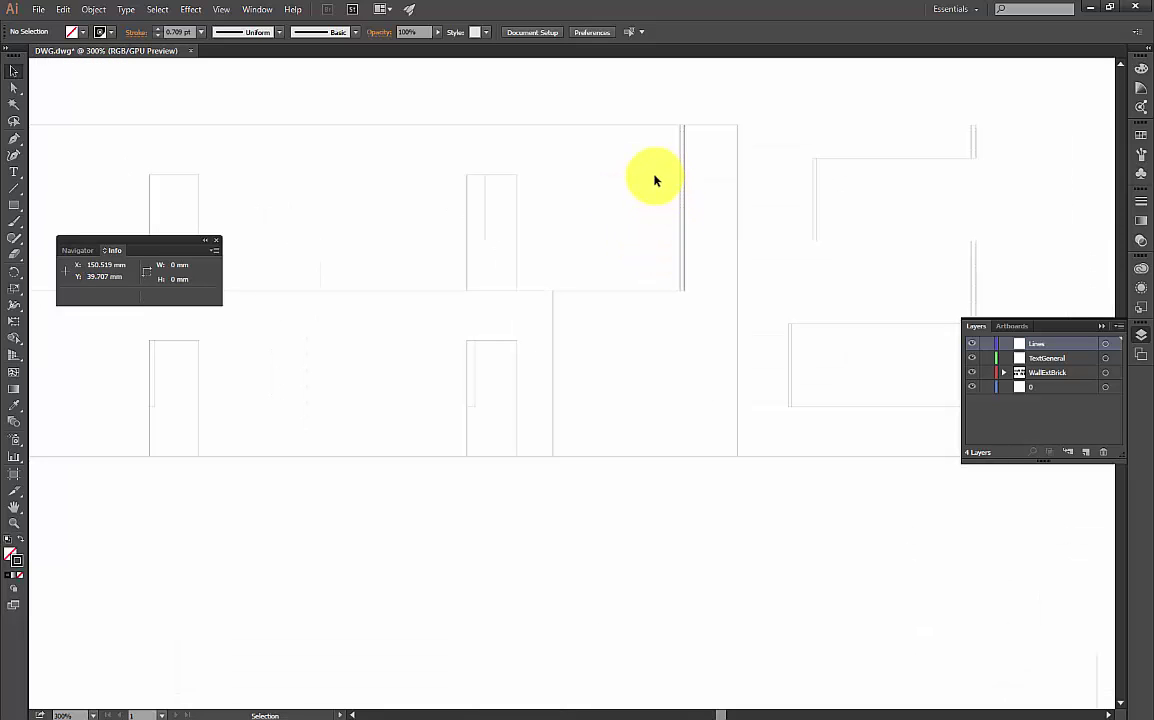
left_click(686, 173)
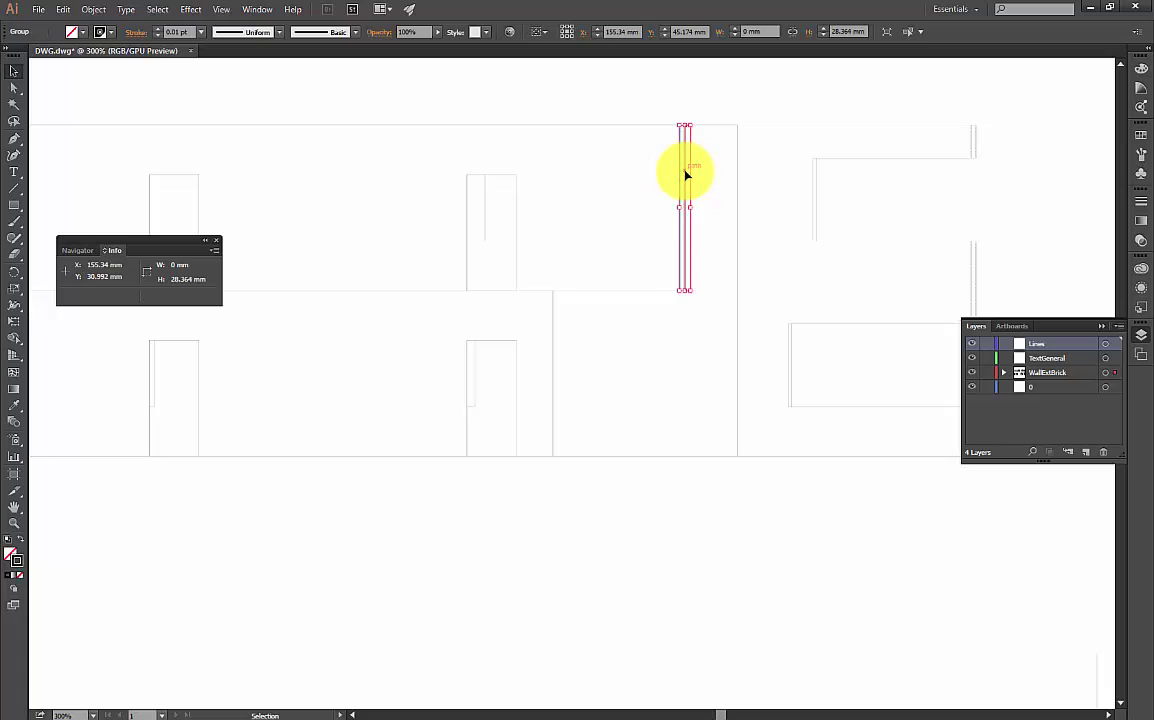
left_click(700, 204)
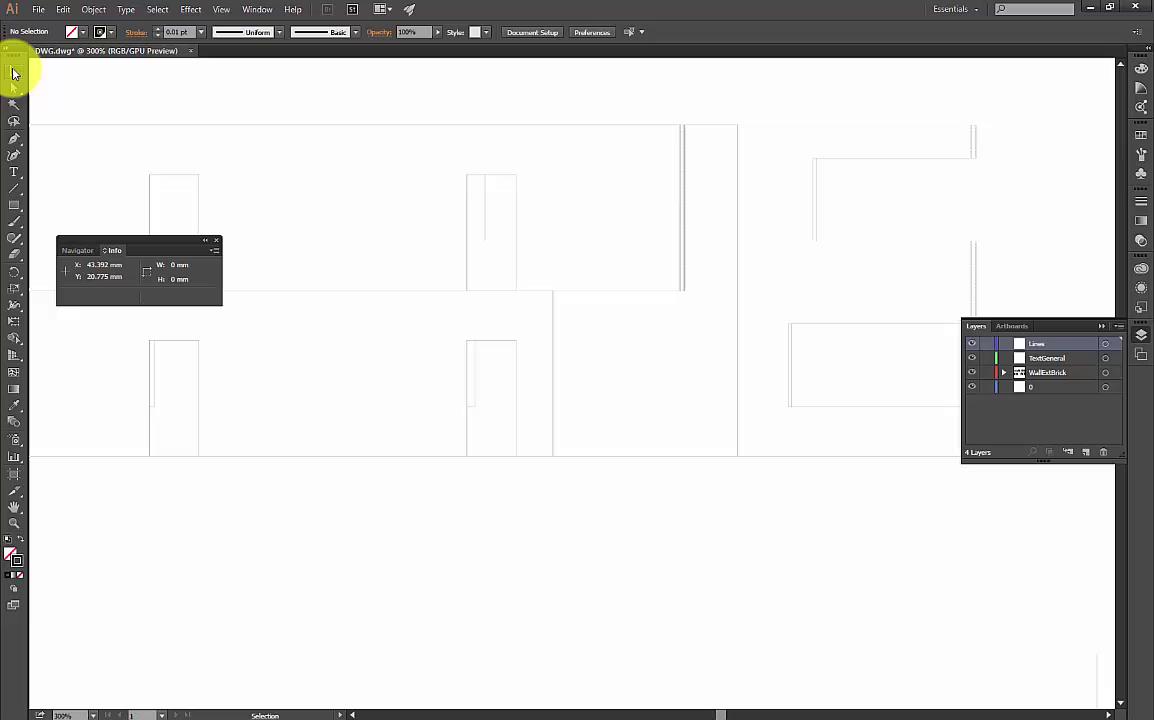
left_click_drag(662, 178, 705, 207)
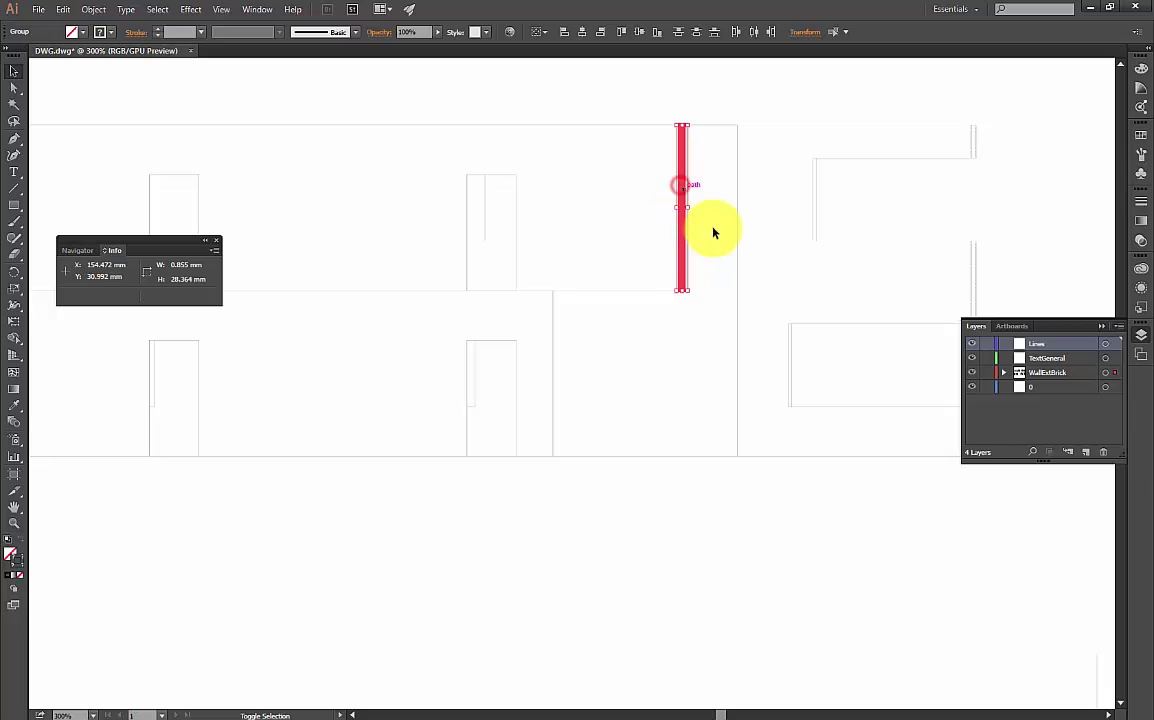
left_click(718, 270)
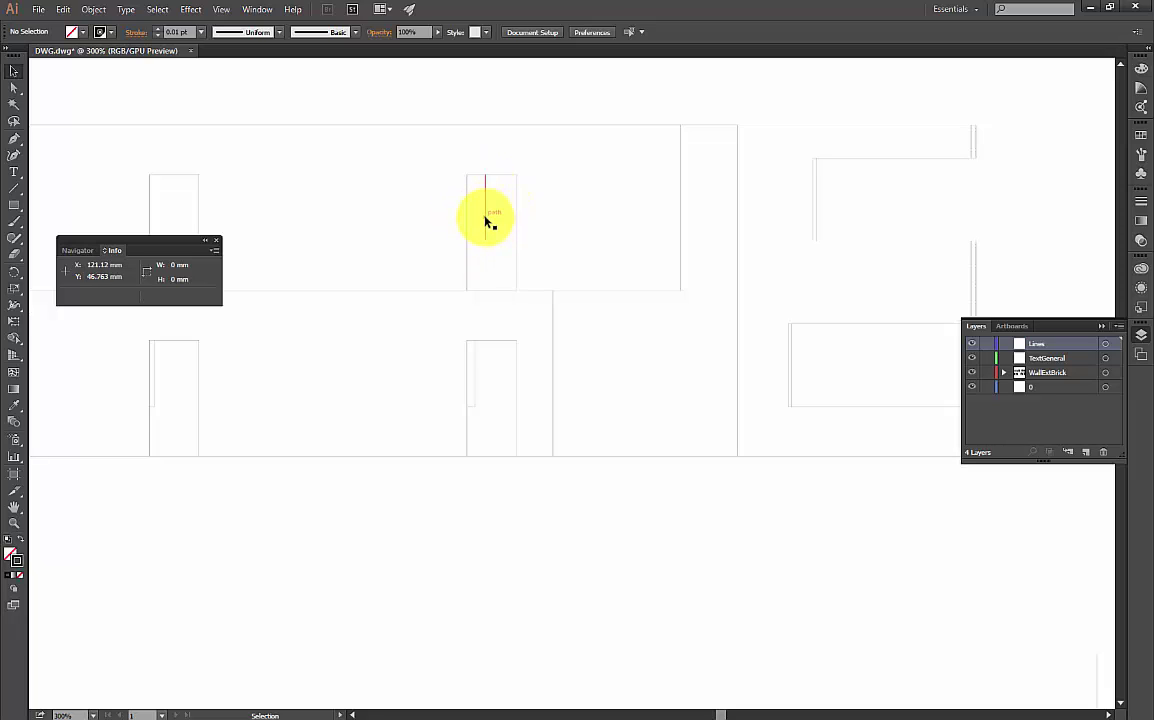
left_click(486, 221)
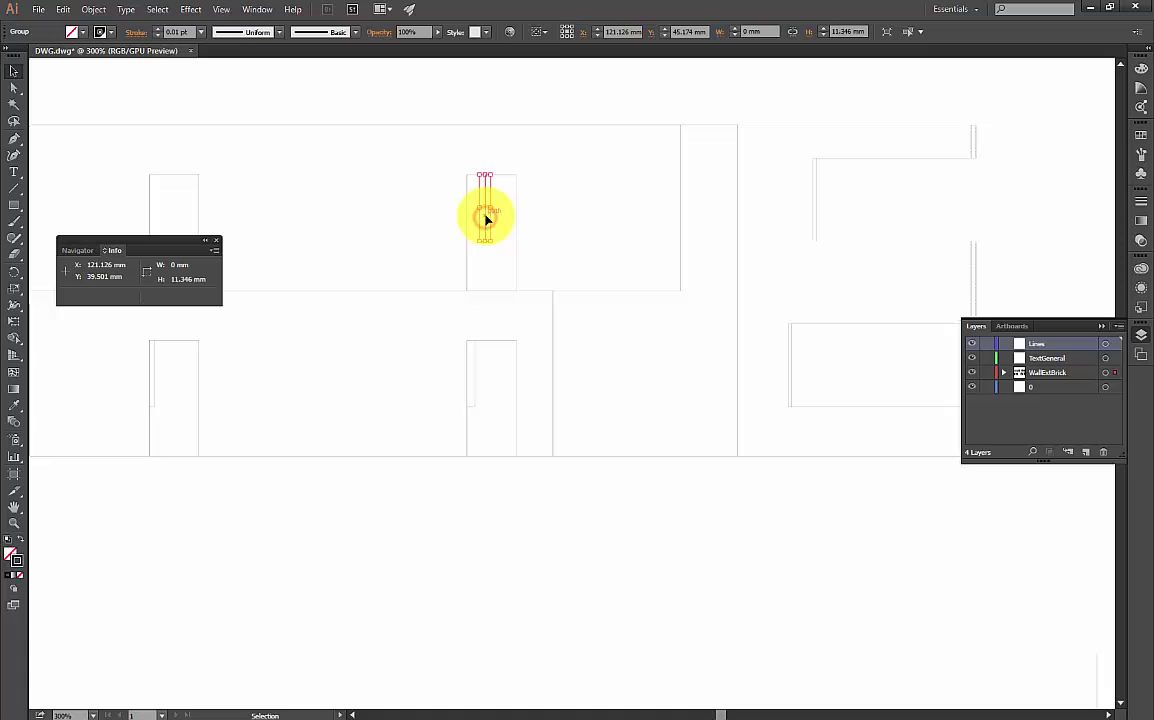
left_click(659, 532)
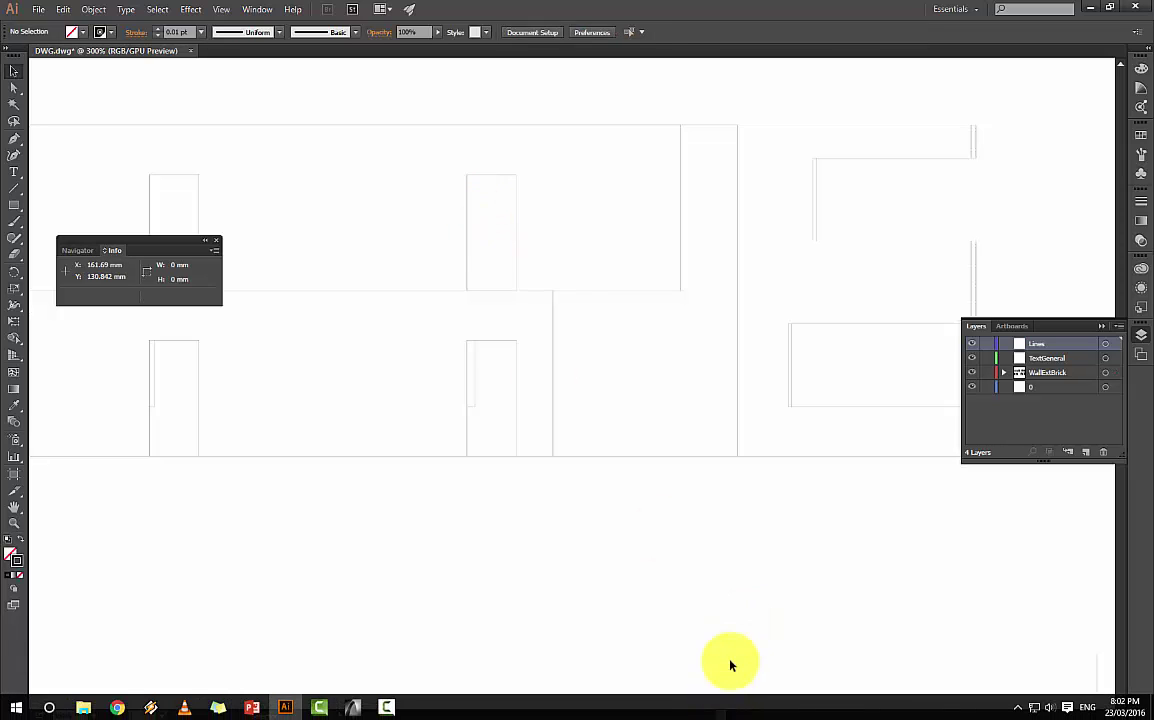
- Delete the duplicate lower-left door line, then zoom out to 150% to show all sections
scroll(716, 712, "left", 5)
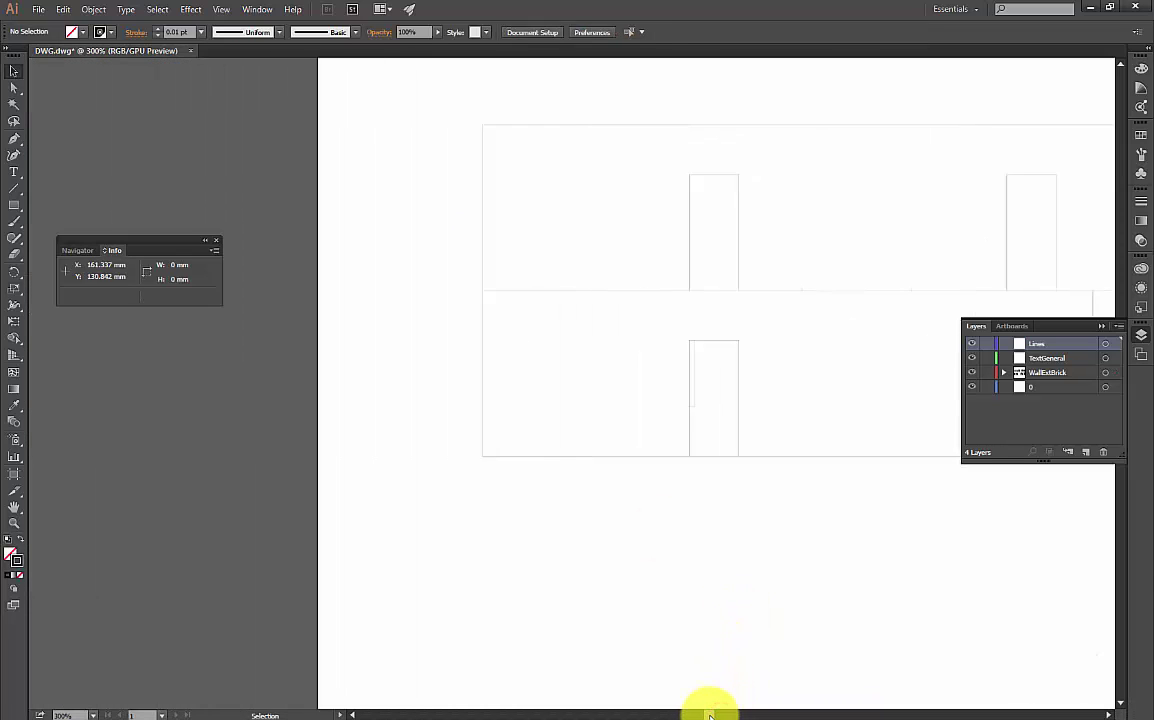
scroll(710, 712, "right", 2)
left_click(506, 405)
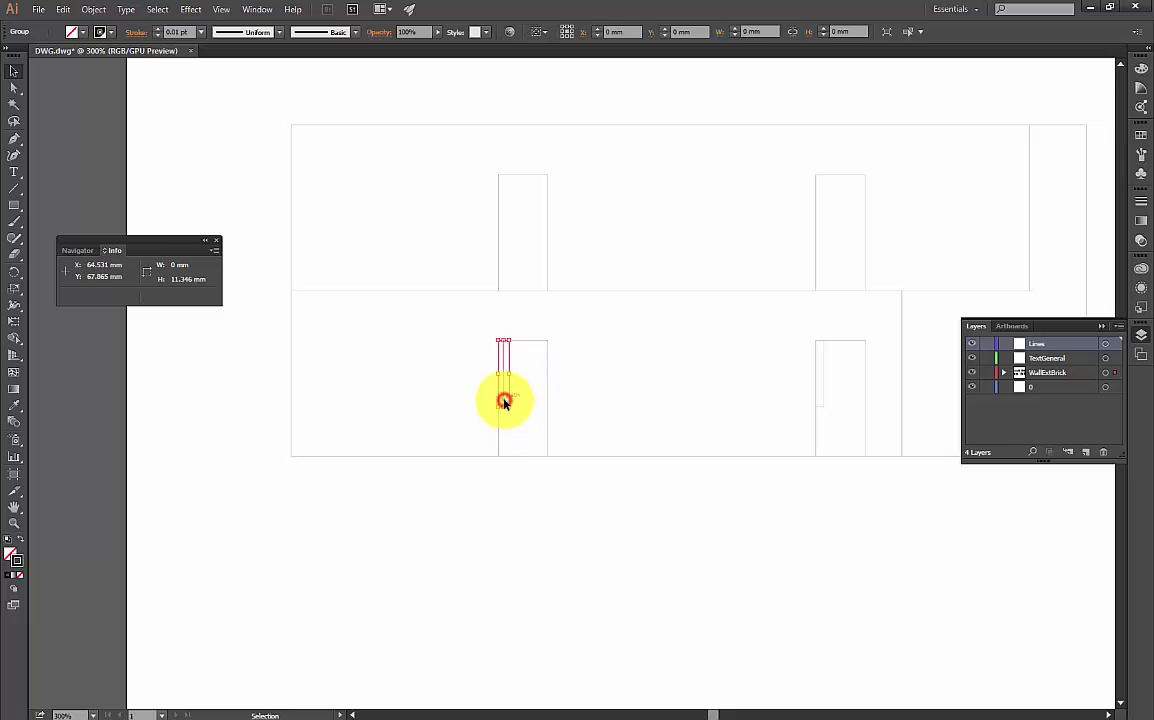
key("Delete")
left_click(505, 406)
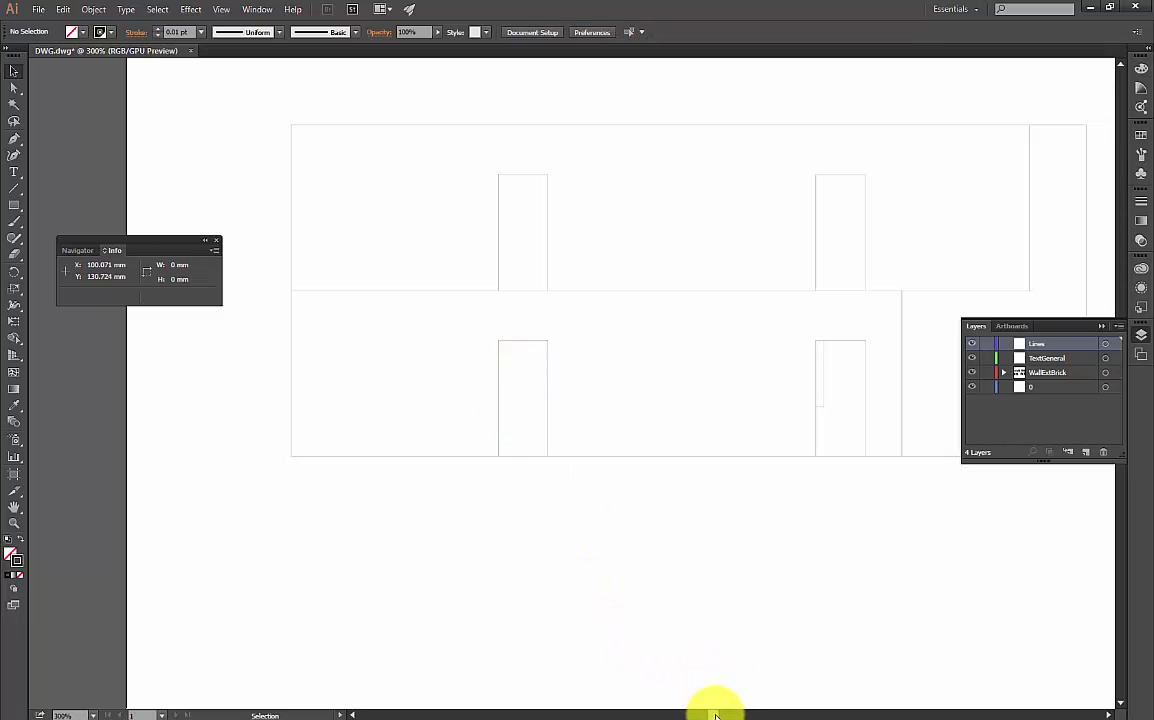
scroll(720, 705, "right", 3)
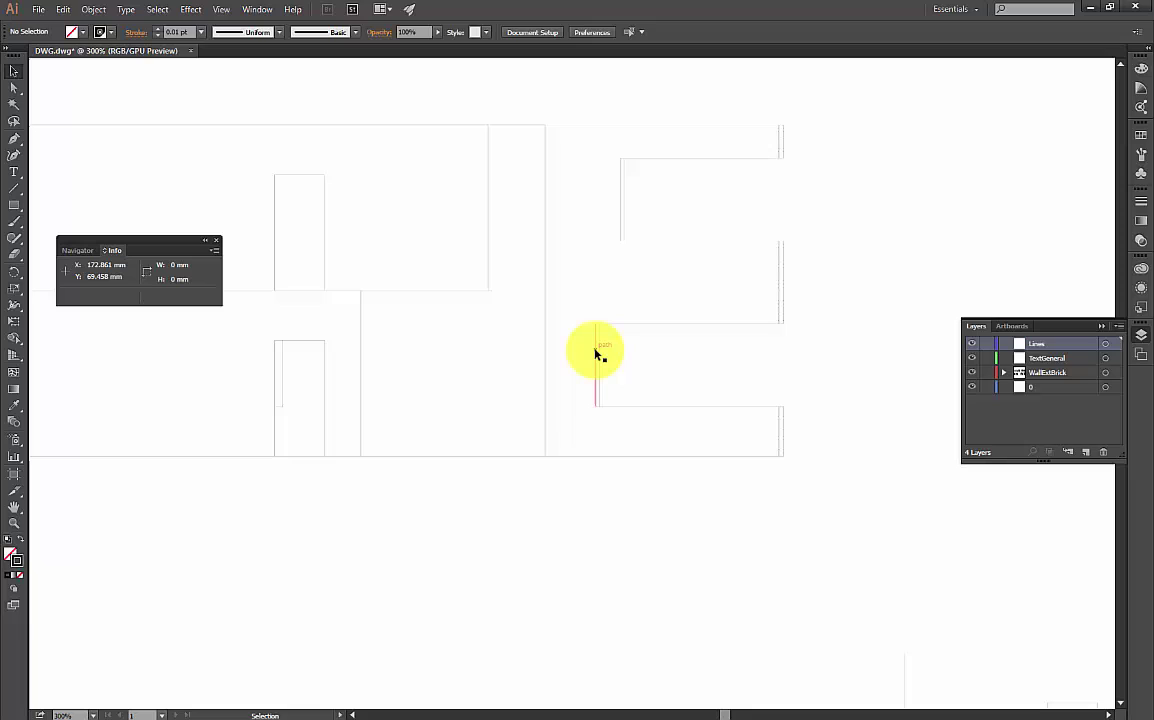
left_click(597, 352)
left_click(684, 268)
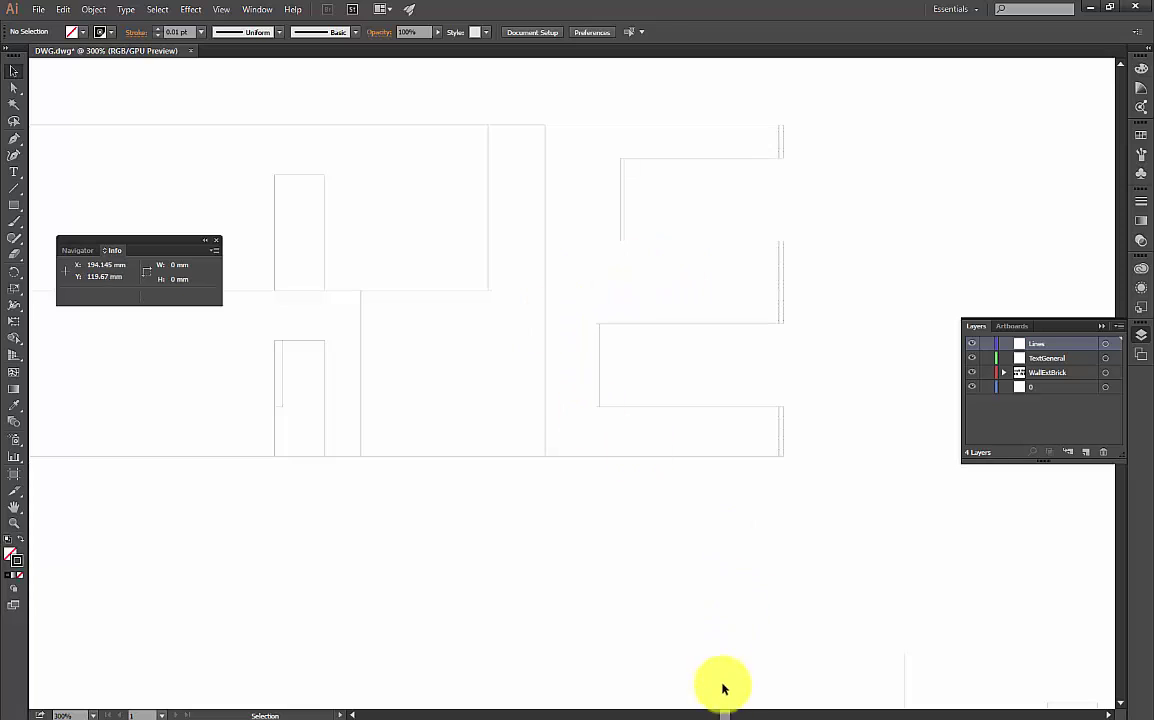
key("ctrl+minus")
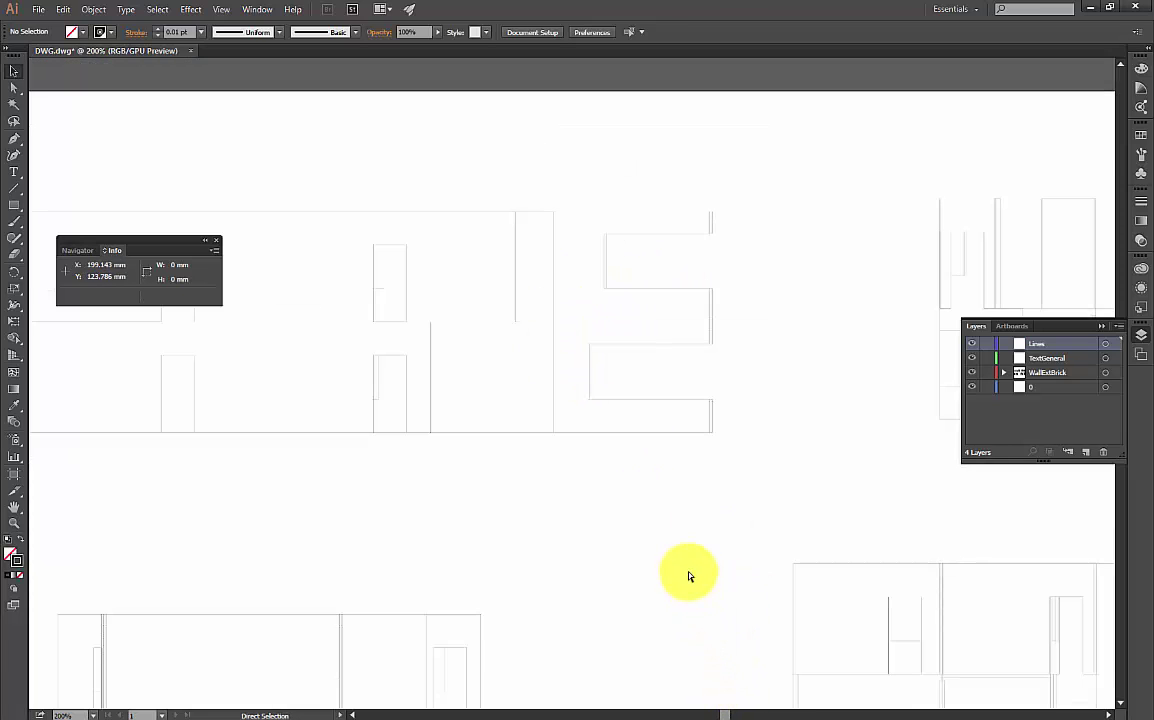
key("ctrl+minus")
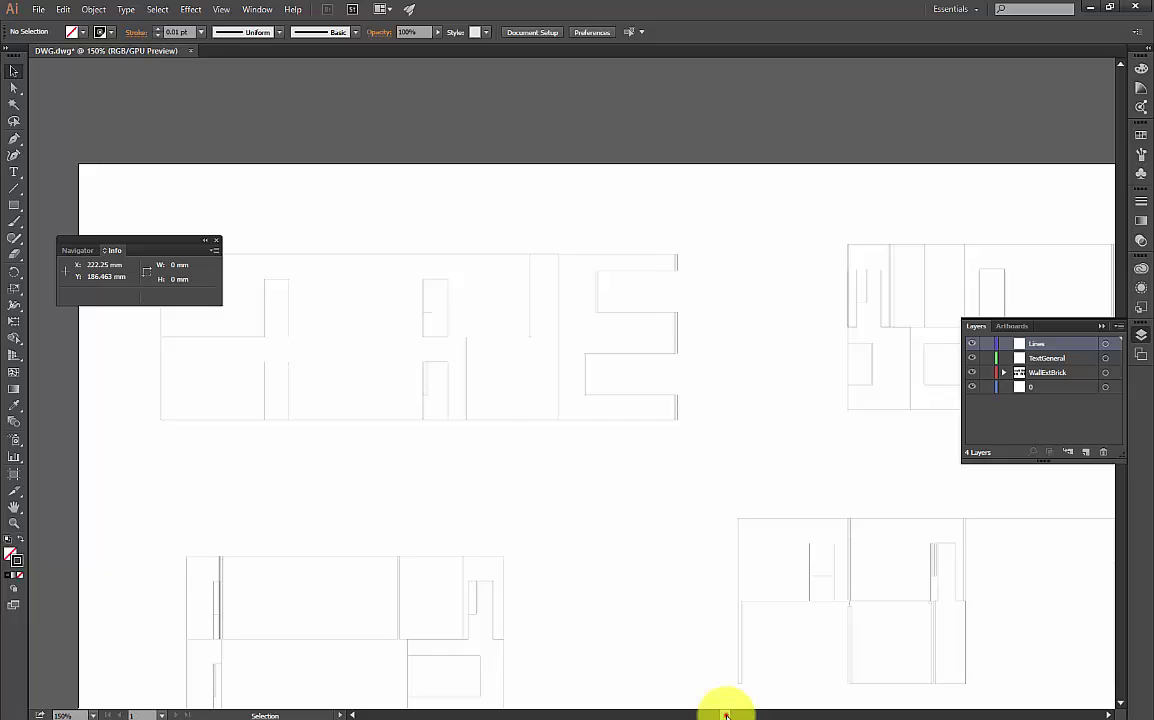
- Select every line of the top-left section drawing and group them with Object > Group
scroll(733, 706, "left", 5)
mouse_move(903, 268)
left_mouse_down()
mouse_move(438, 453)
mouse_move(320, 442)
left_mouse_up()
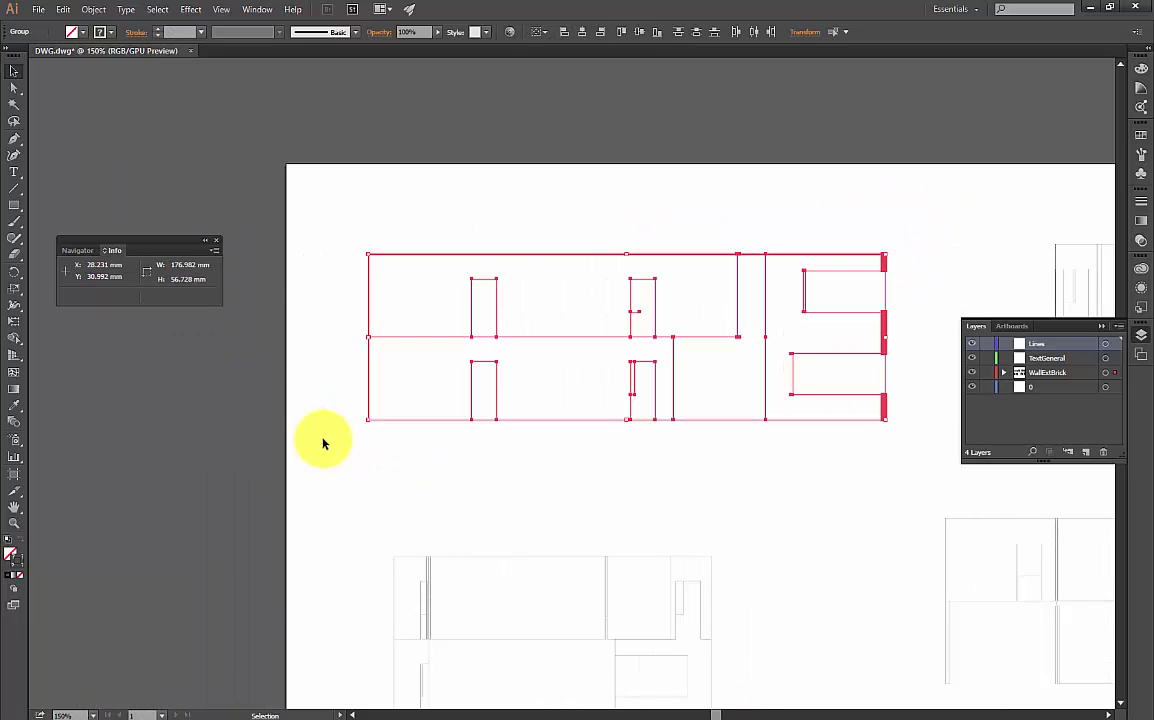
left_click(103, 9)
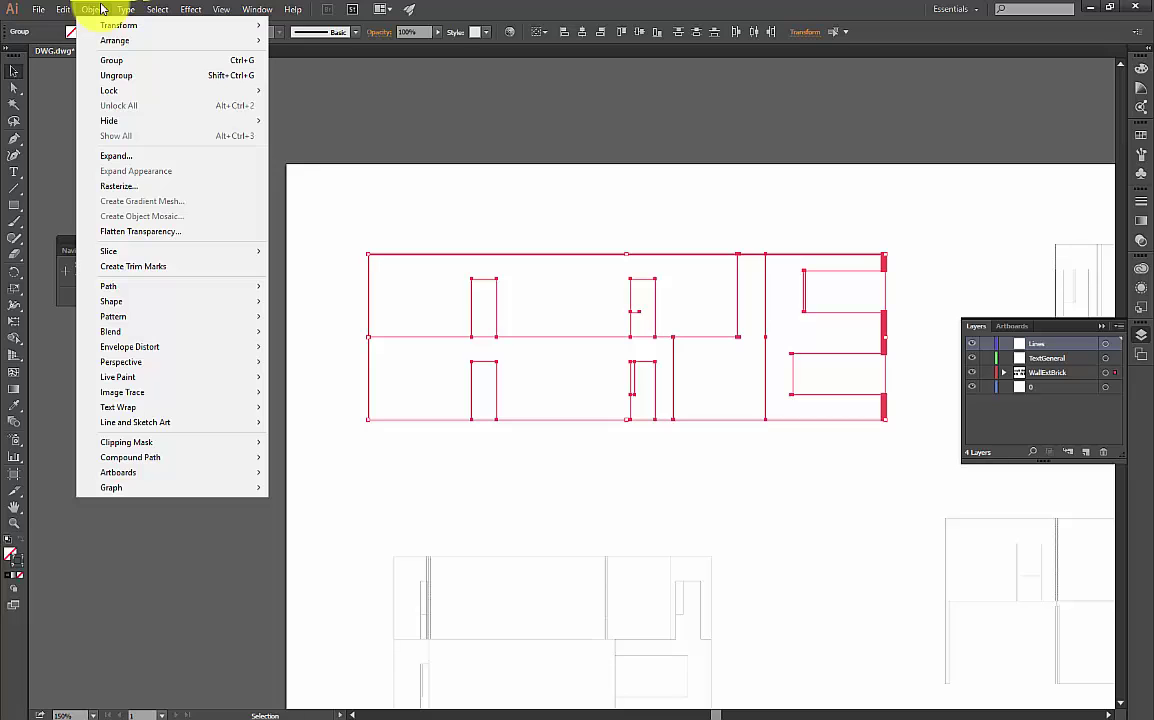
left_click(118, 60)
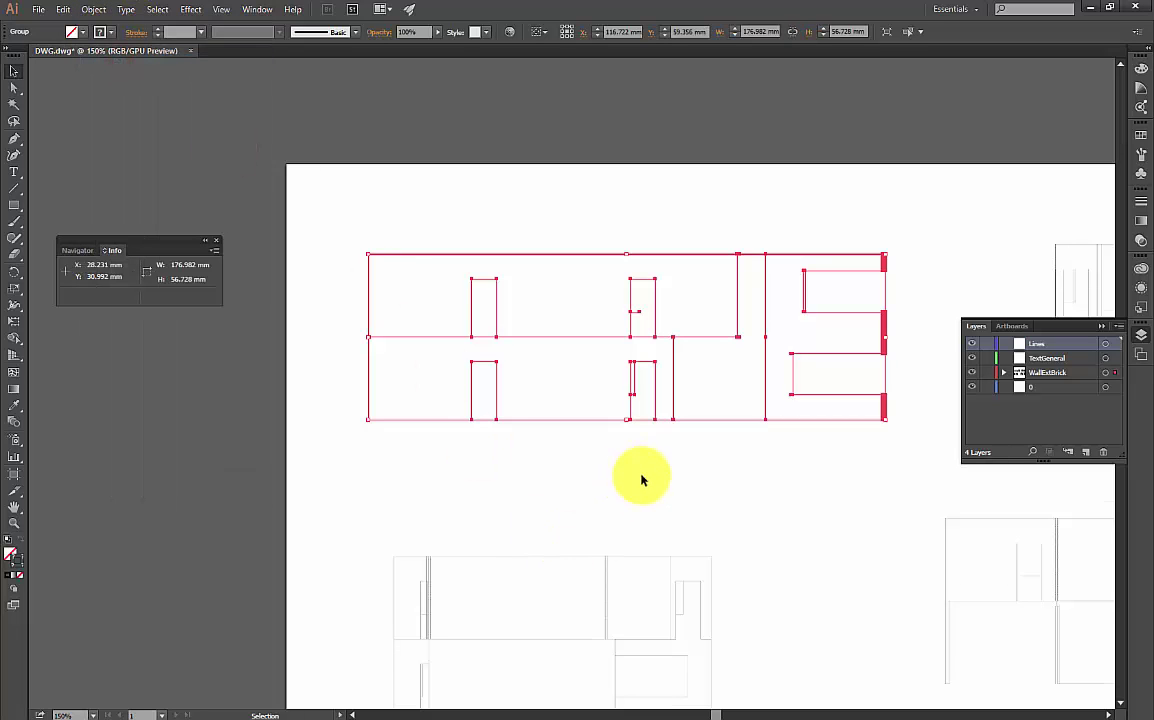
- Marquee-select the bottom-left, top-right and bottom-right drawings to check their grouping
scroll(642, 480, "down", 5)
left_click(393, 316)
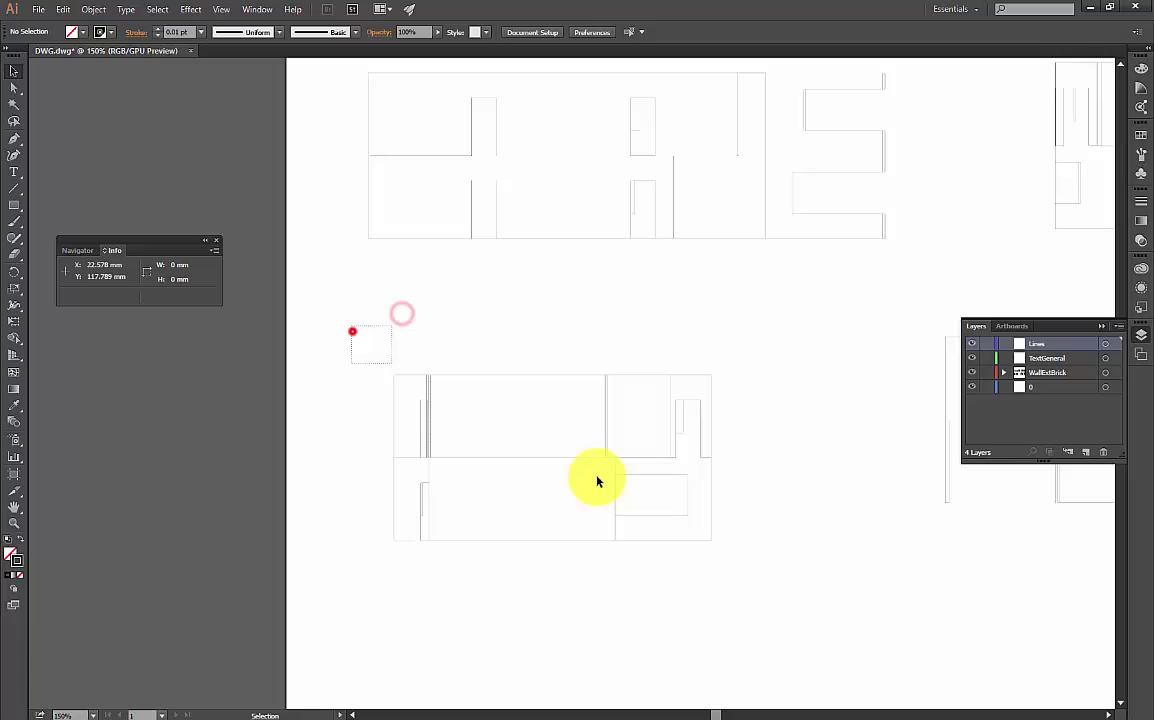
left_click_drag(597, 482, 790, 581)
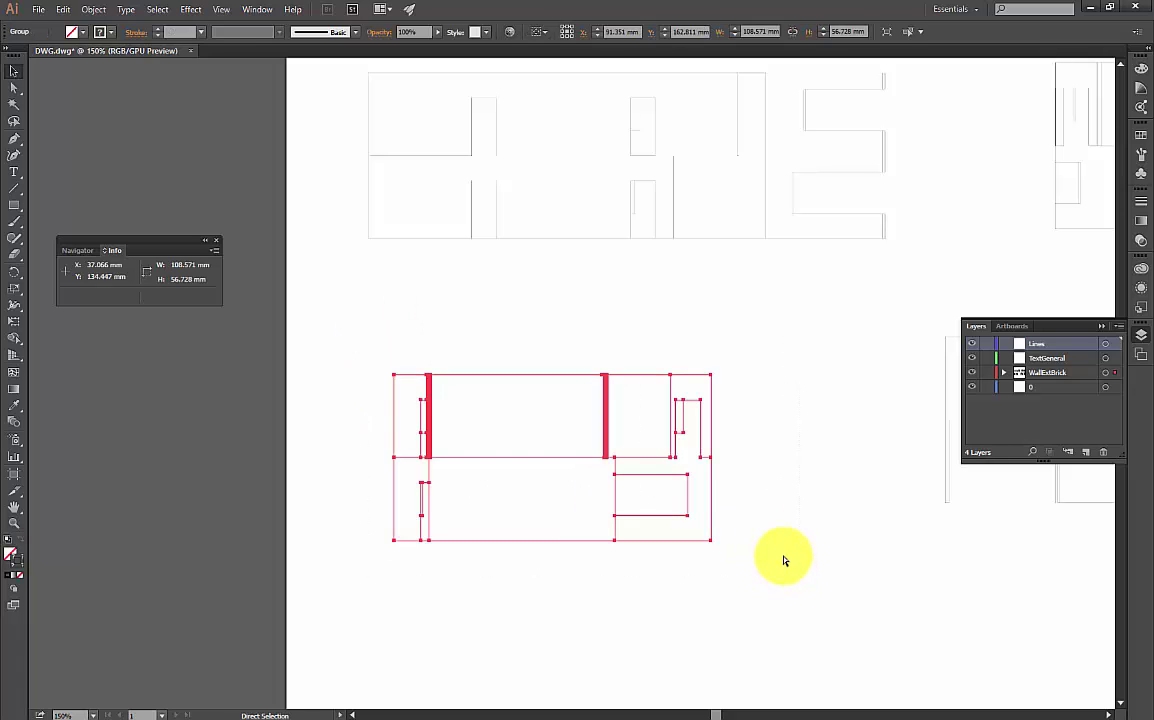
key("ctrl+minus")
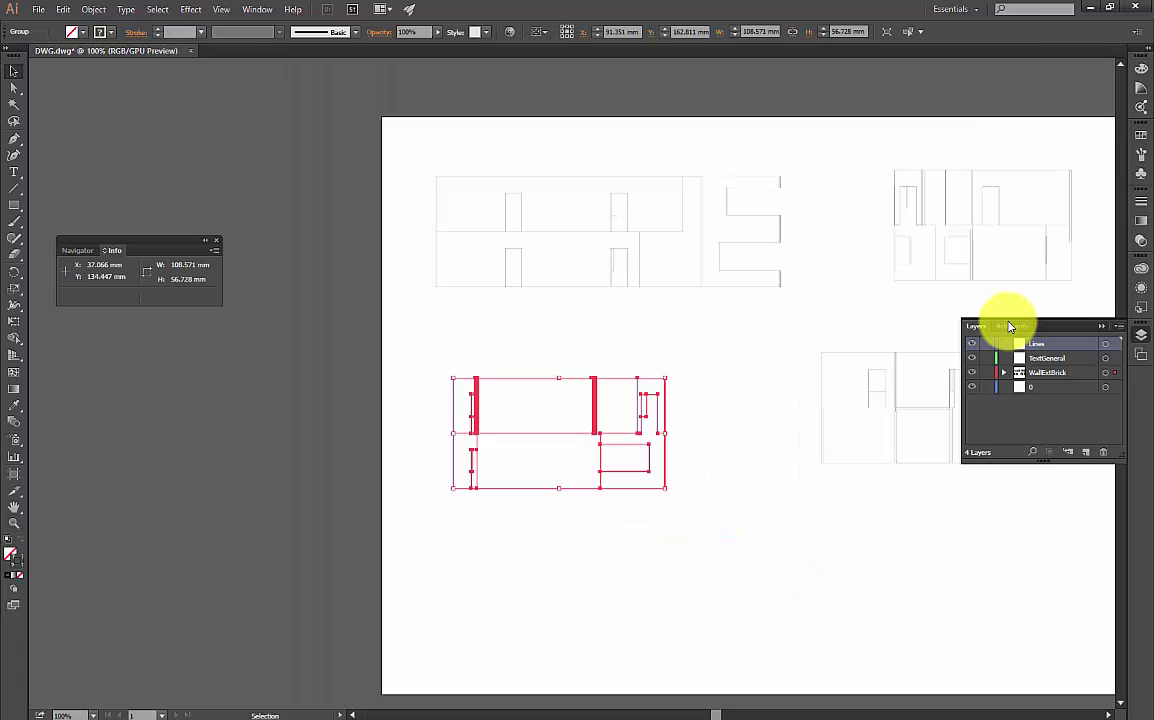
mouse_move(844, 127)
left_mouse_down()
mouse_move(904, 193)
mouse_move(1090, 299)
left_mouse_up()
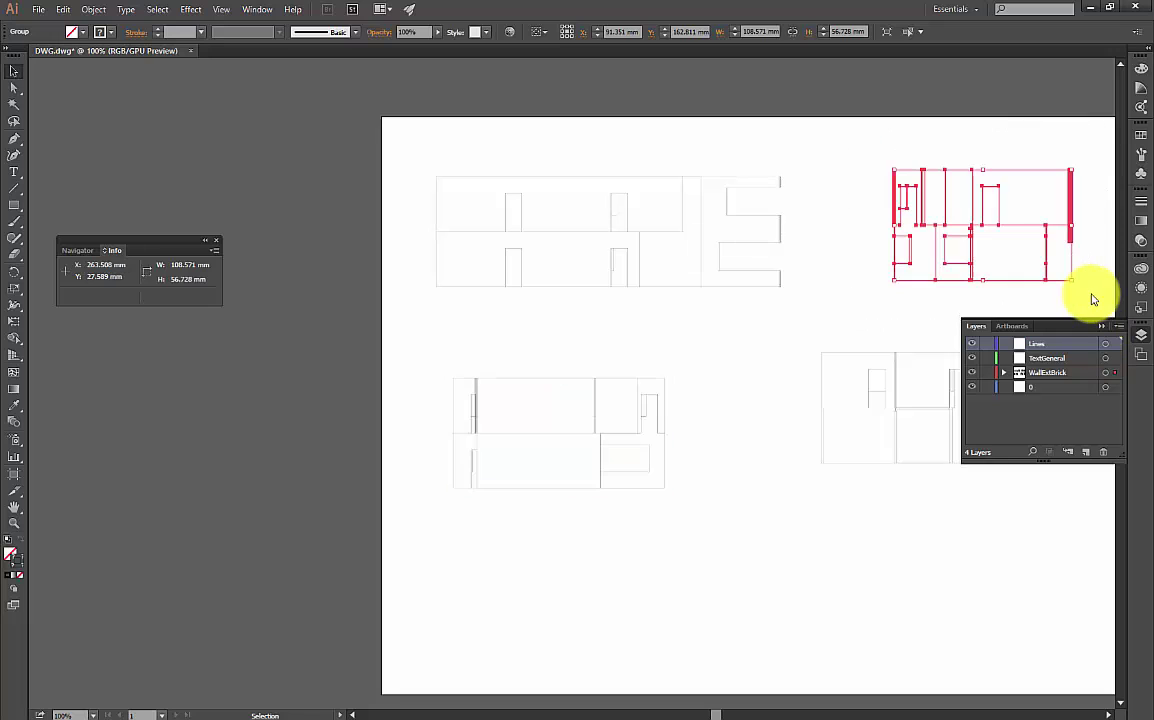
mouse_move(810, 336)
left_mouse_down()
mouse_move(1137, 558)
mouse_move(1011, 500)
left_mouse_up()
- Drag the four grouped drawings edge to edge into two rows at the artboard's top-left corner
left_click(563, 286)
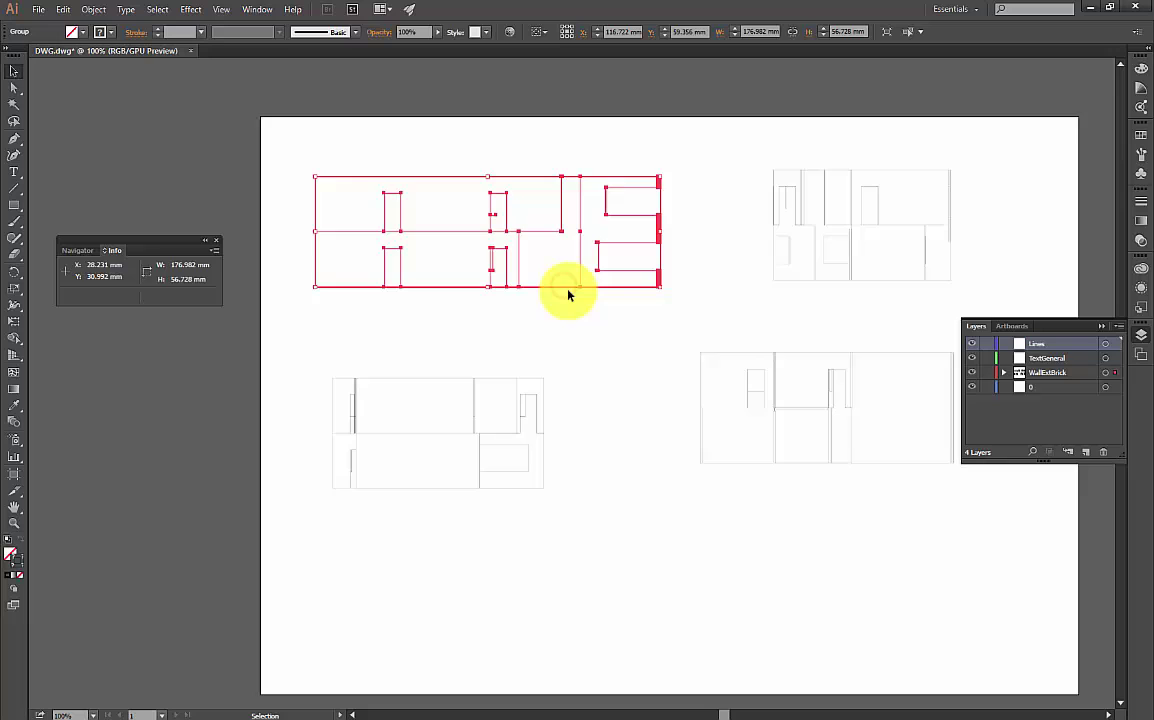
mouse_move(565, 289)
left_mouse_down()
mouse_move(546, 251)
mouse_move(525, 243)
left_mouse_up()
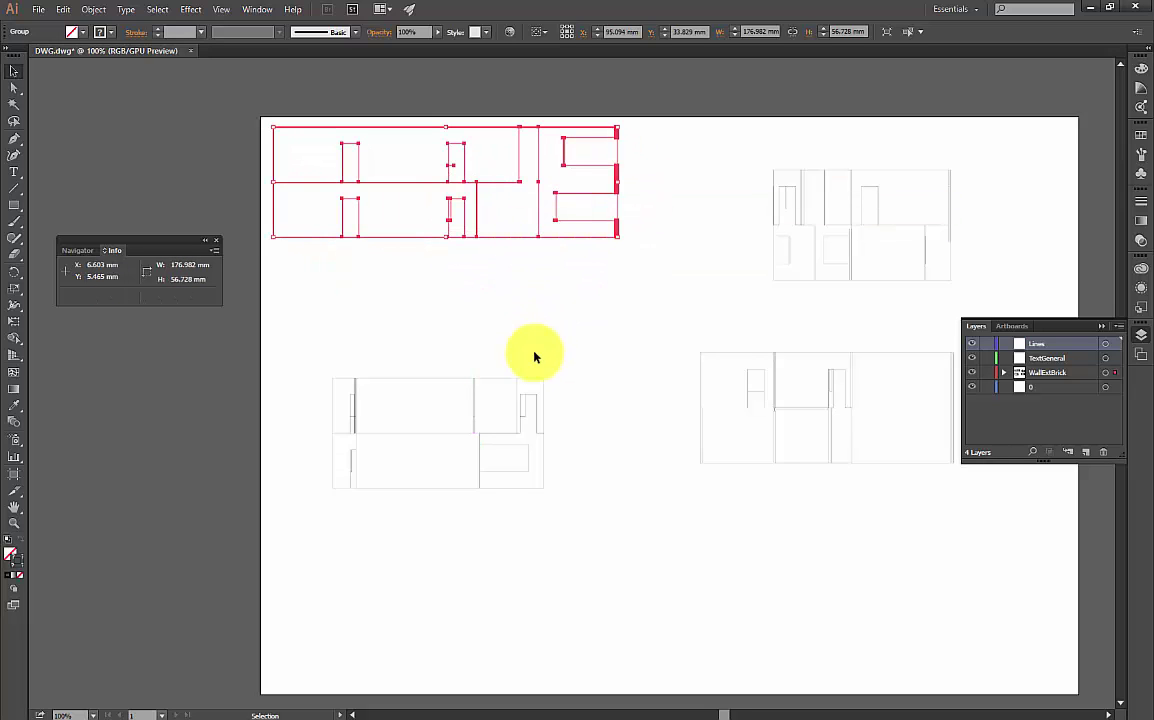
left_click_drag(505, 379, 446, 250)
left_click_drag(830, 285, 690, 242)
left_click_drag(802, 357, 597, 255)
left_click(610, 479)
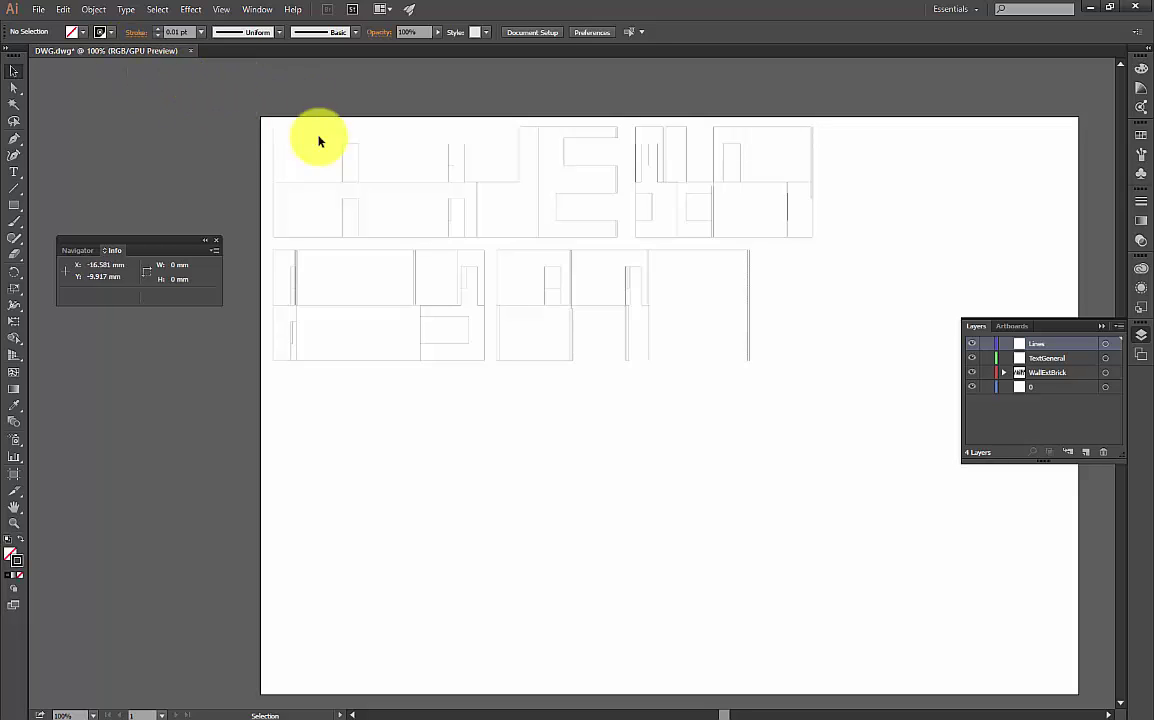
- Select all four drawings and redefine the AutoCAD Color 2 stroke swatch as RGB 255, 0, 0
mouse_move(258, 98)
left_mouse_down()
mouse_move(587, 316)
mouse_move(920, 426)
left_mouse_up()
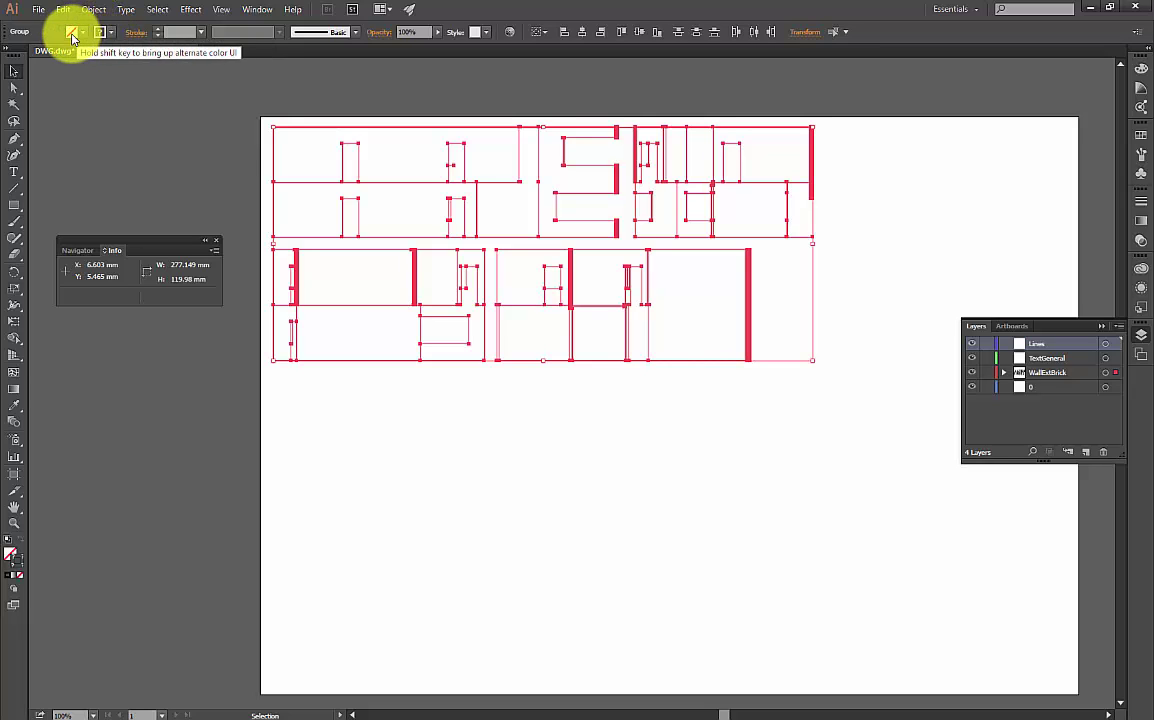
left_click(100, 33)
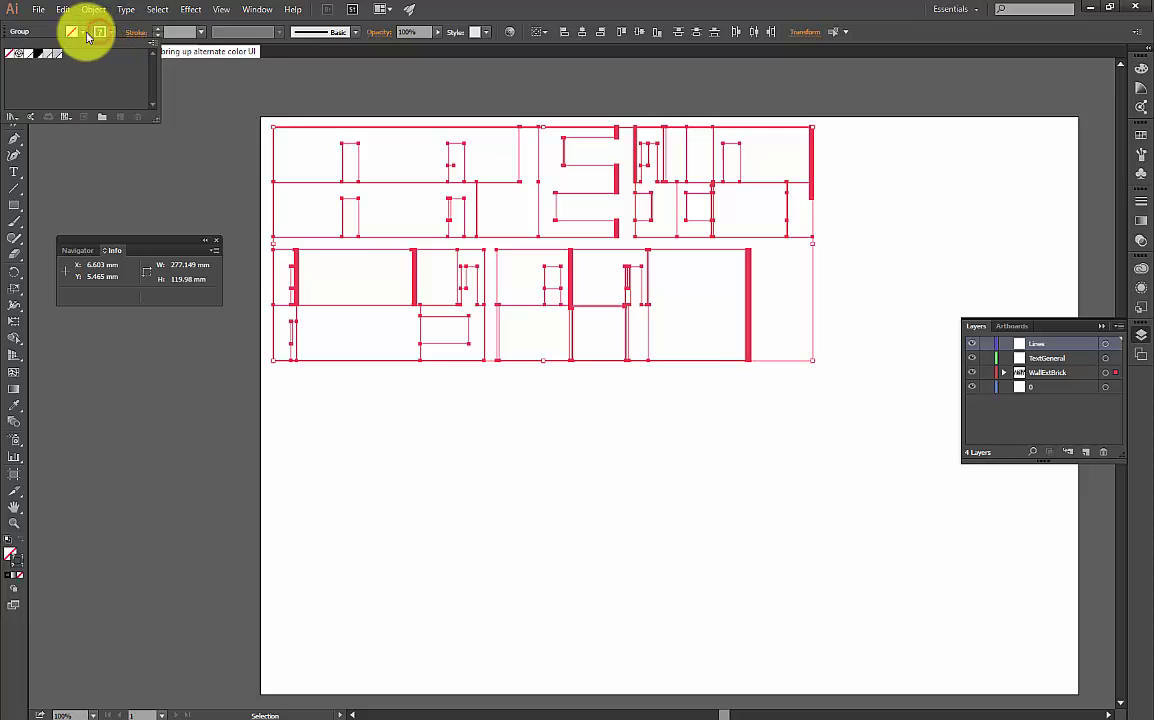
left_click(40, 55)
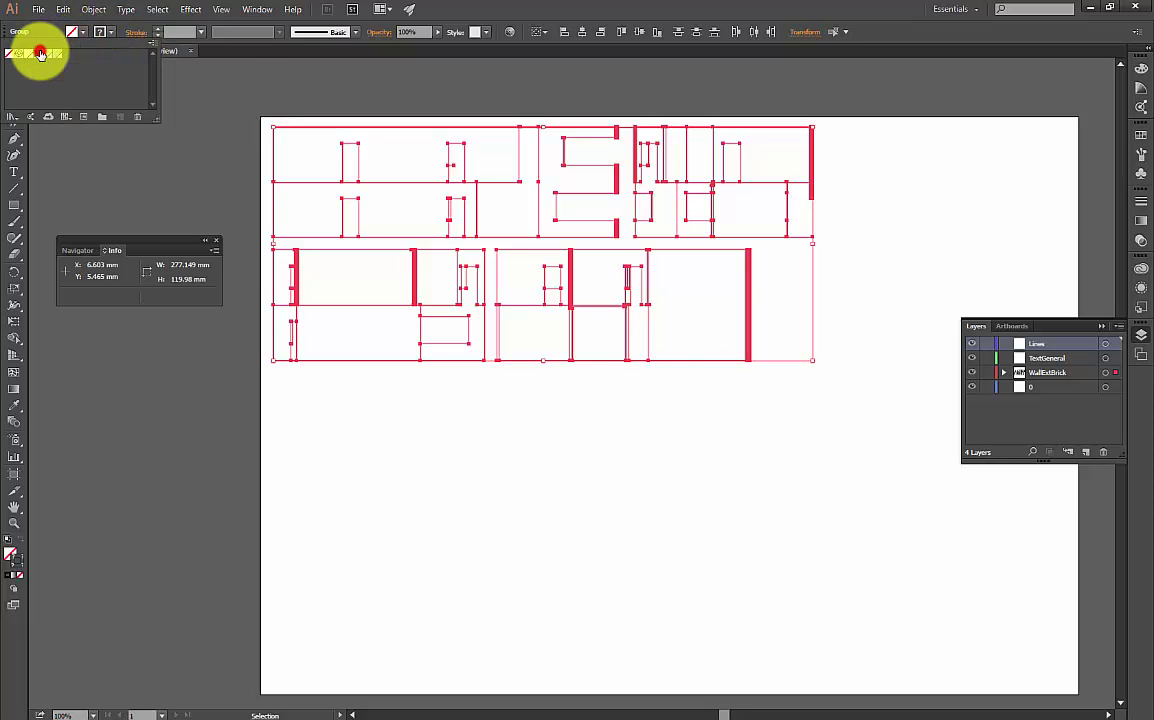
double_click(35, 53)
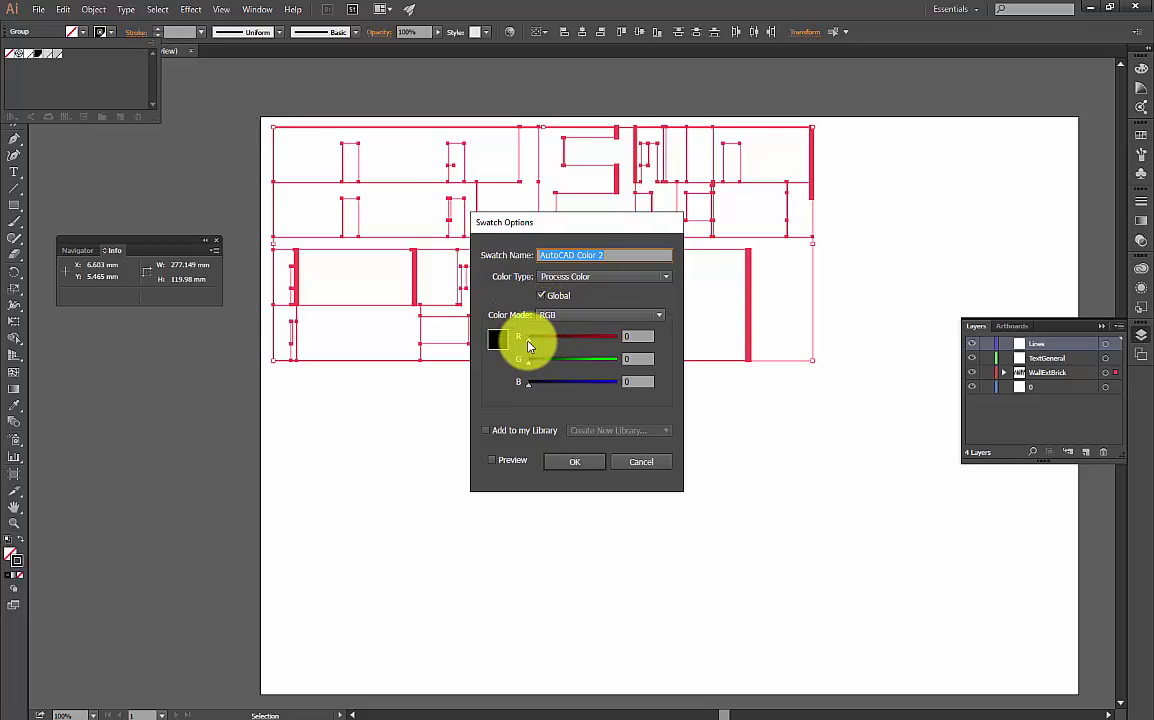
left_click_drag(527, 341, 632, 329)
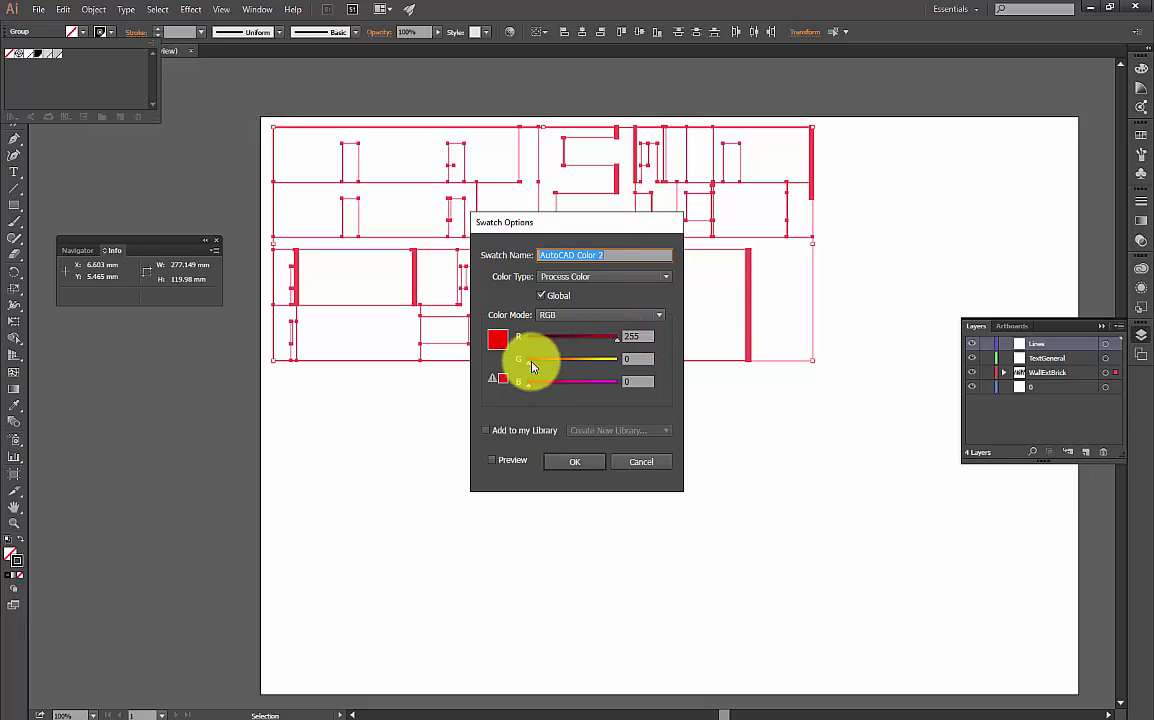
left_click(581, 464)
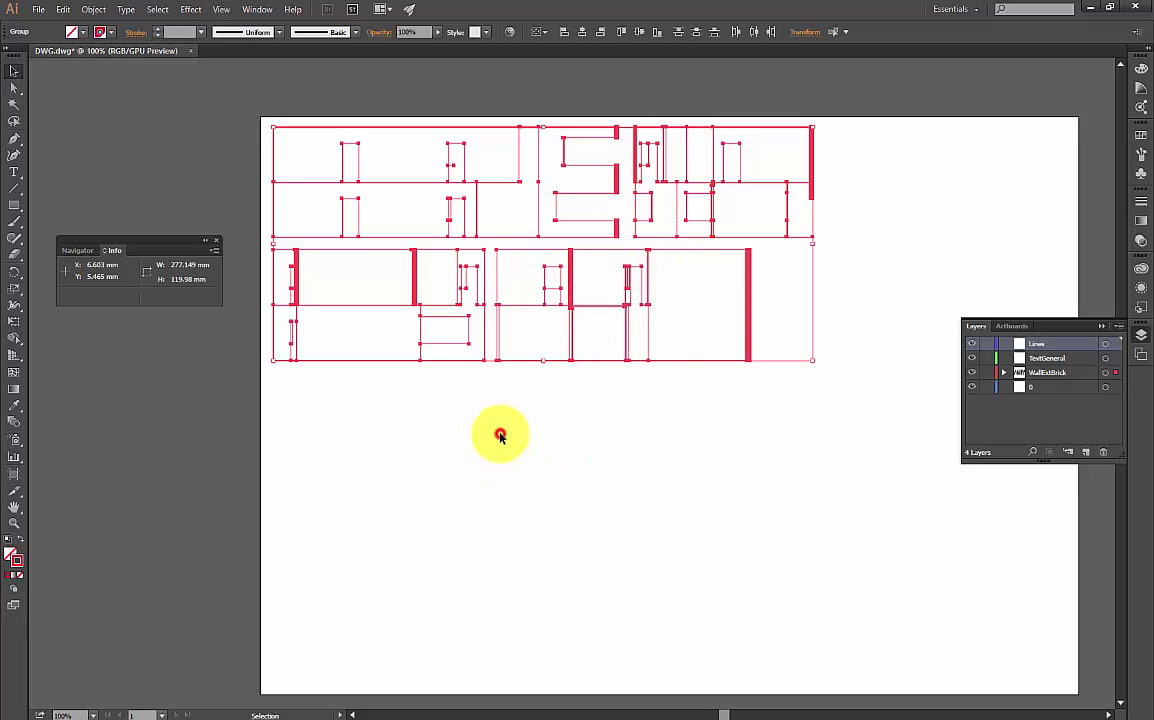
left_click(490, 432)
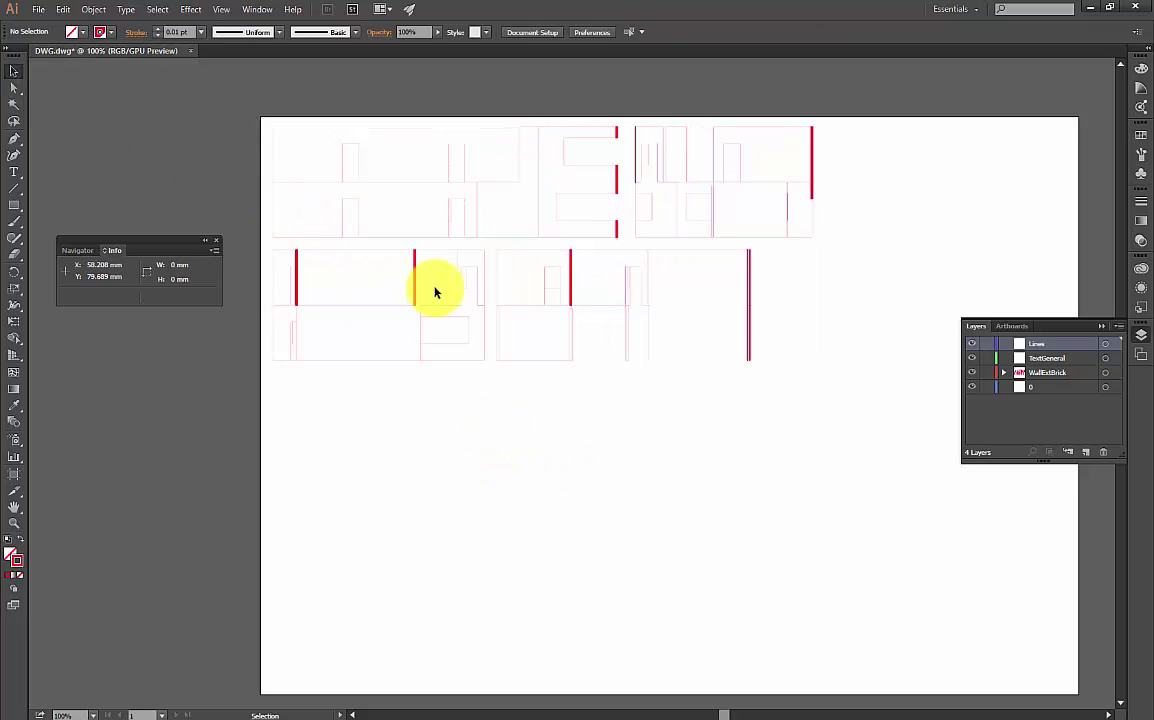
mouse_move(771, 283)
left_mouse_down()
mouse_move(739, 314)
mouse_move(737, 337)
mouse_move(779, 301)
left_mouse_up()
left_click(829, 157)
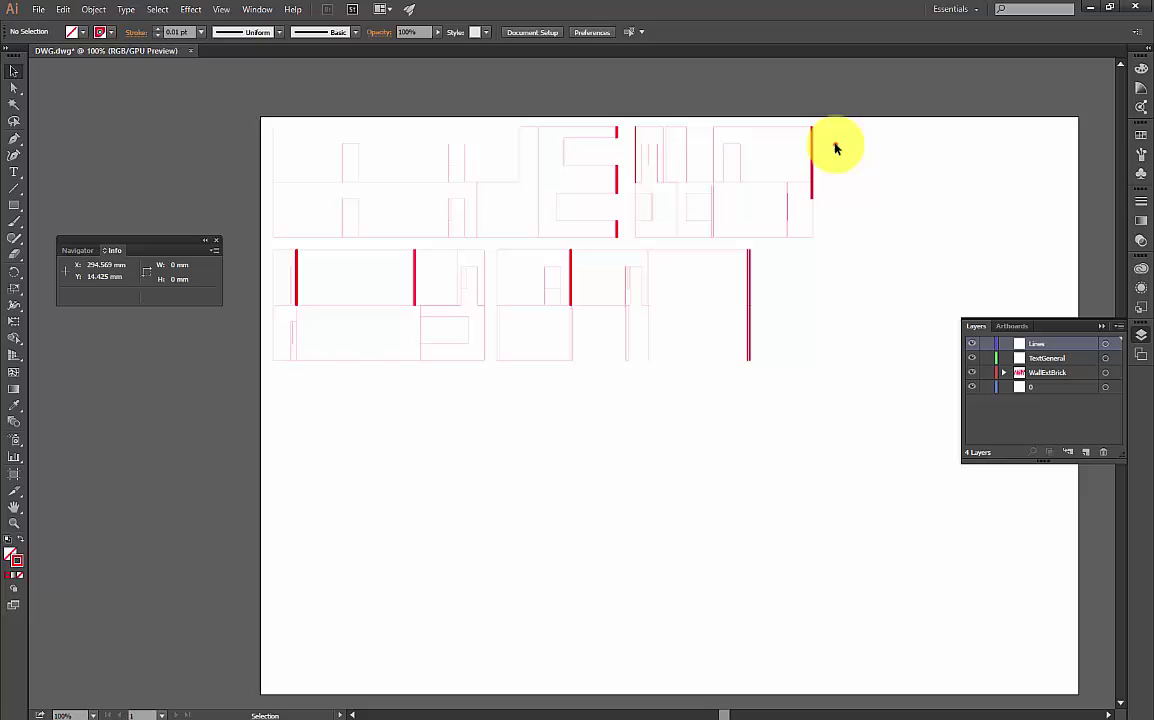
left_click(811, 167)
left_click(830, 159)
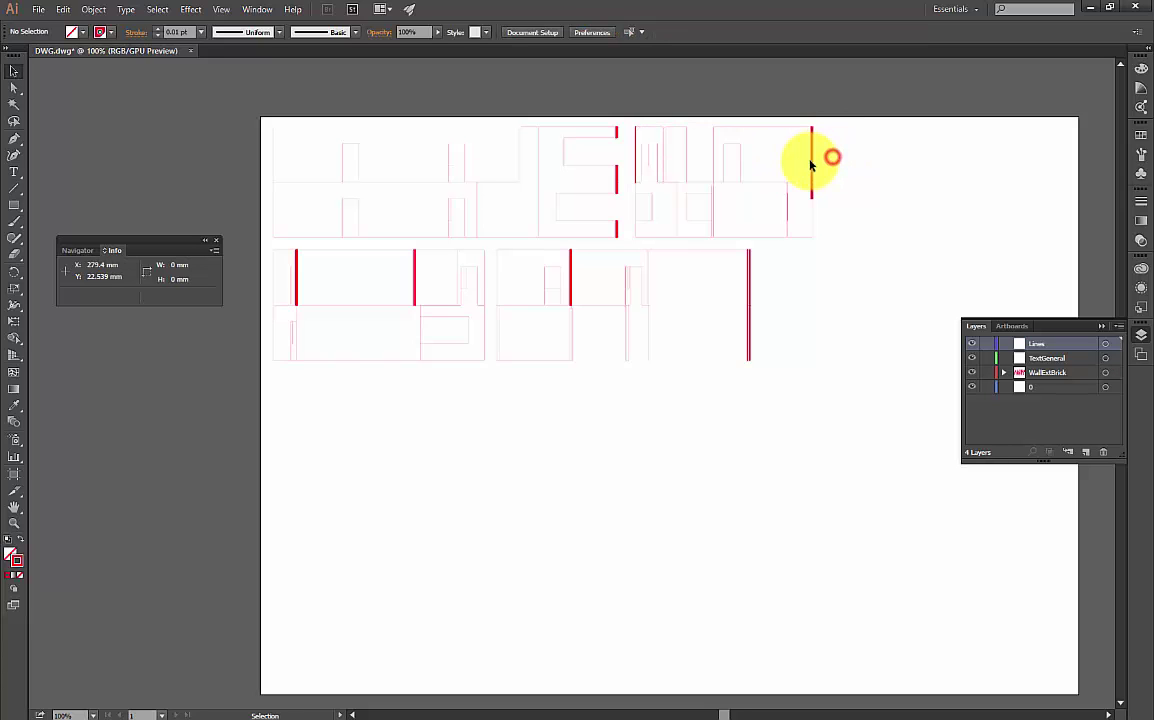
left_click(813, 162)
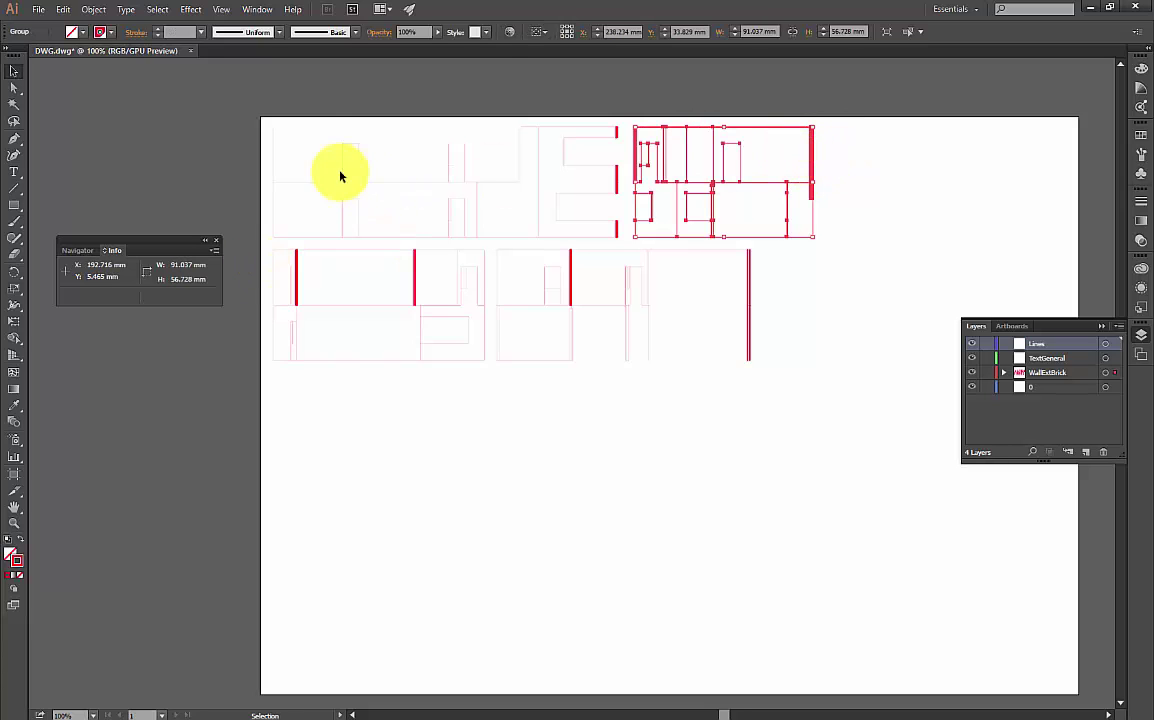